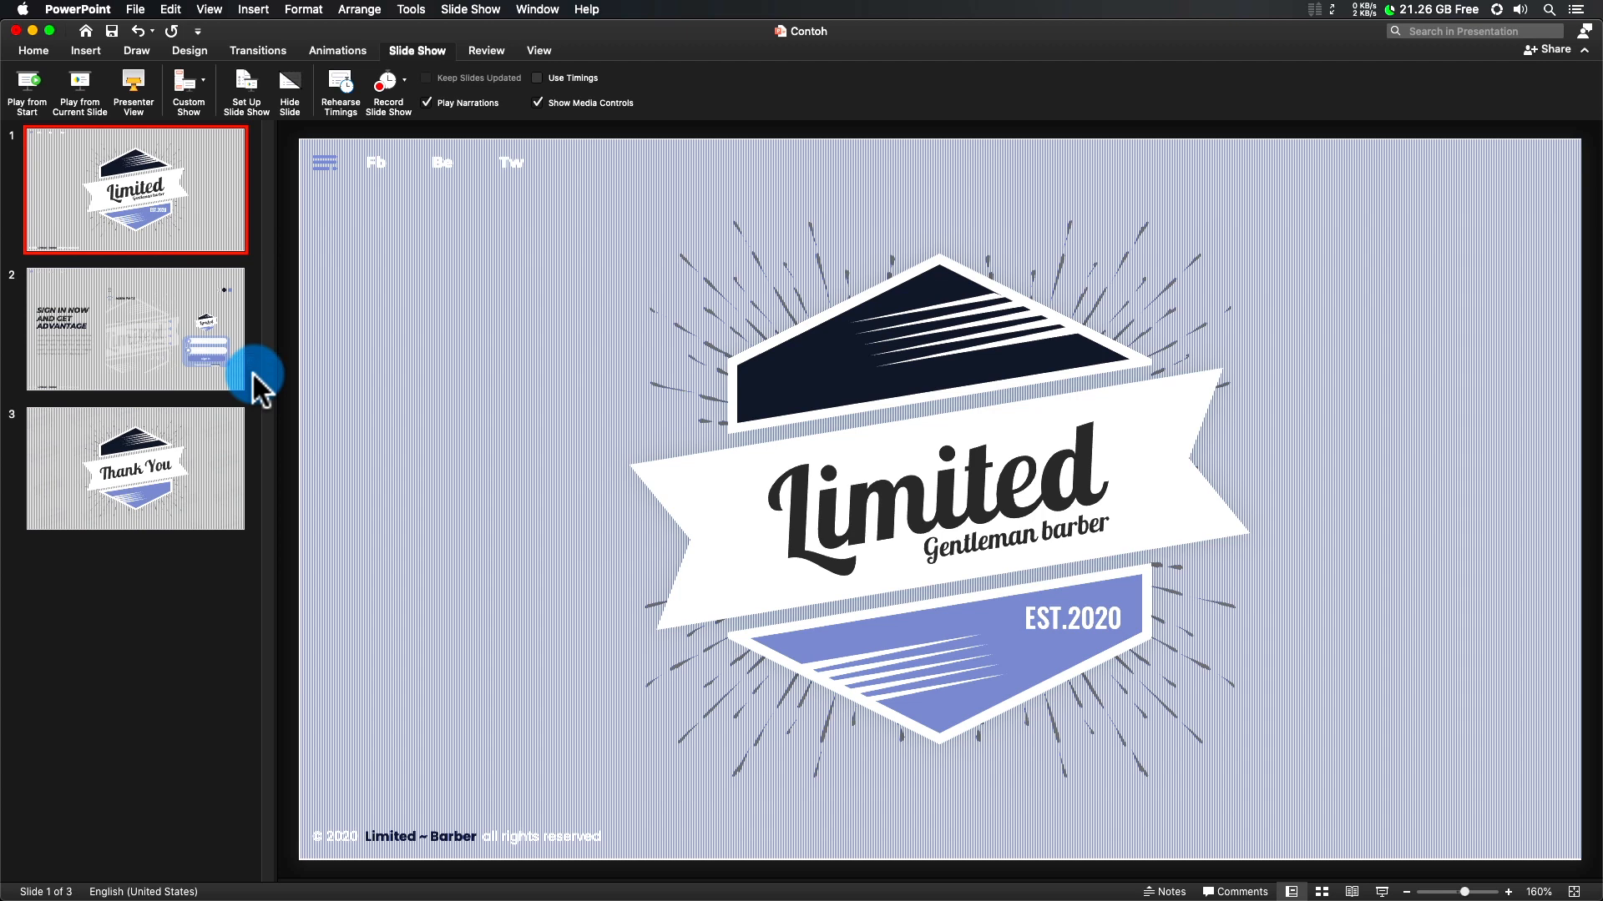
- Reduce the PowerPoint and OBS windows from full size so that both sit side by side on the desktop
double_click(689, 32)
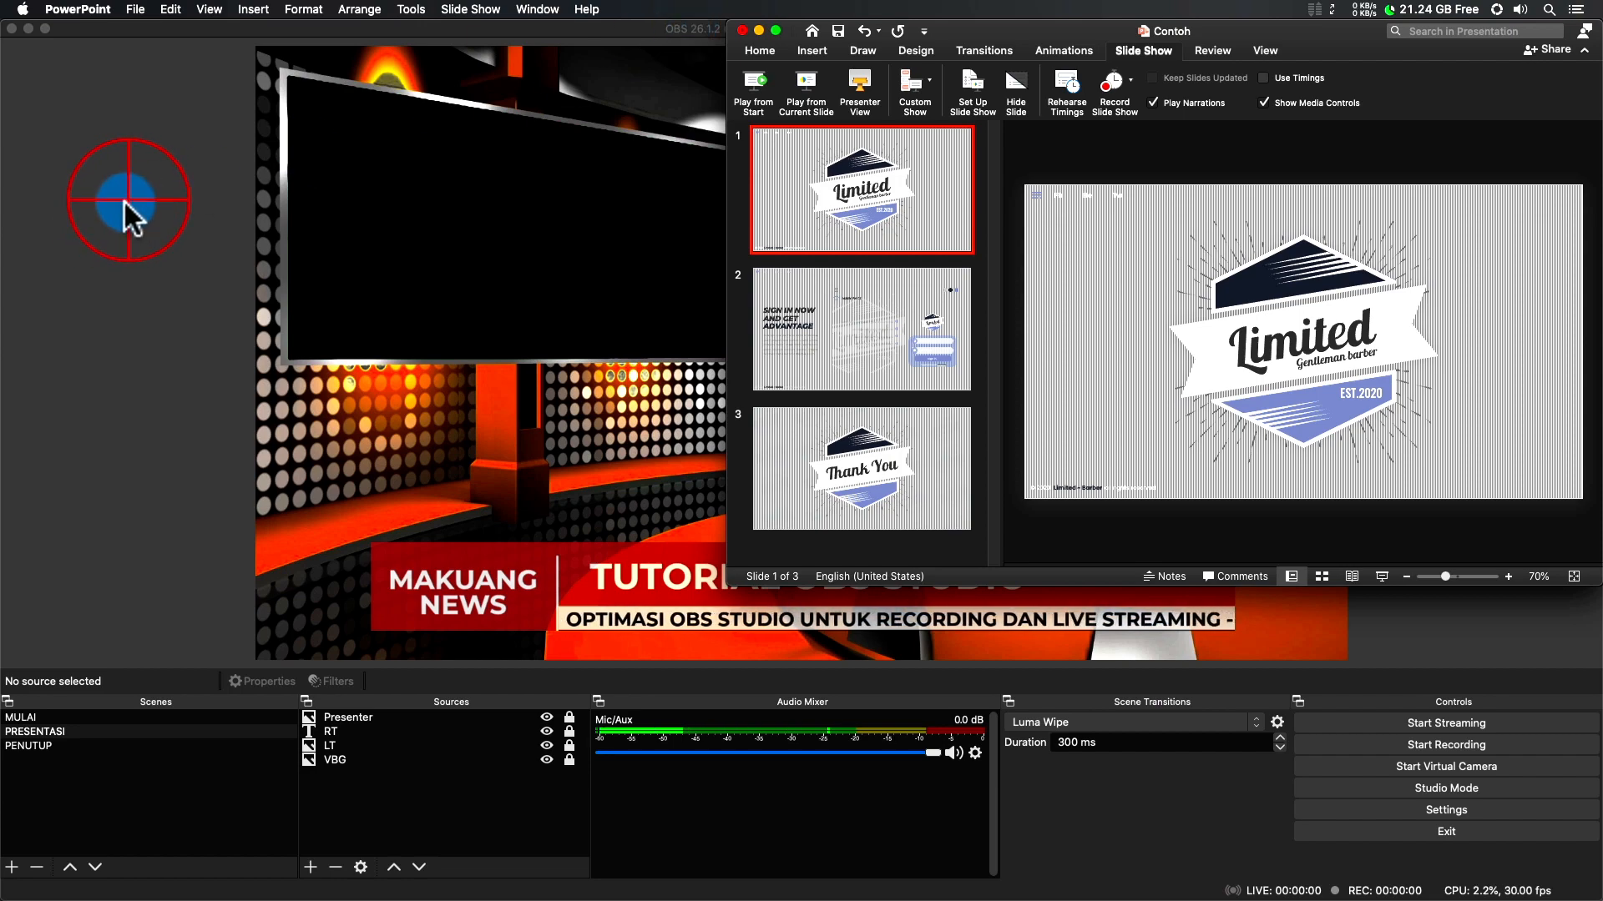
left_click(124, 200)
double_click(501, 27)
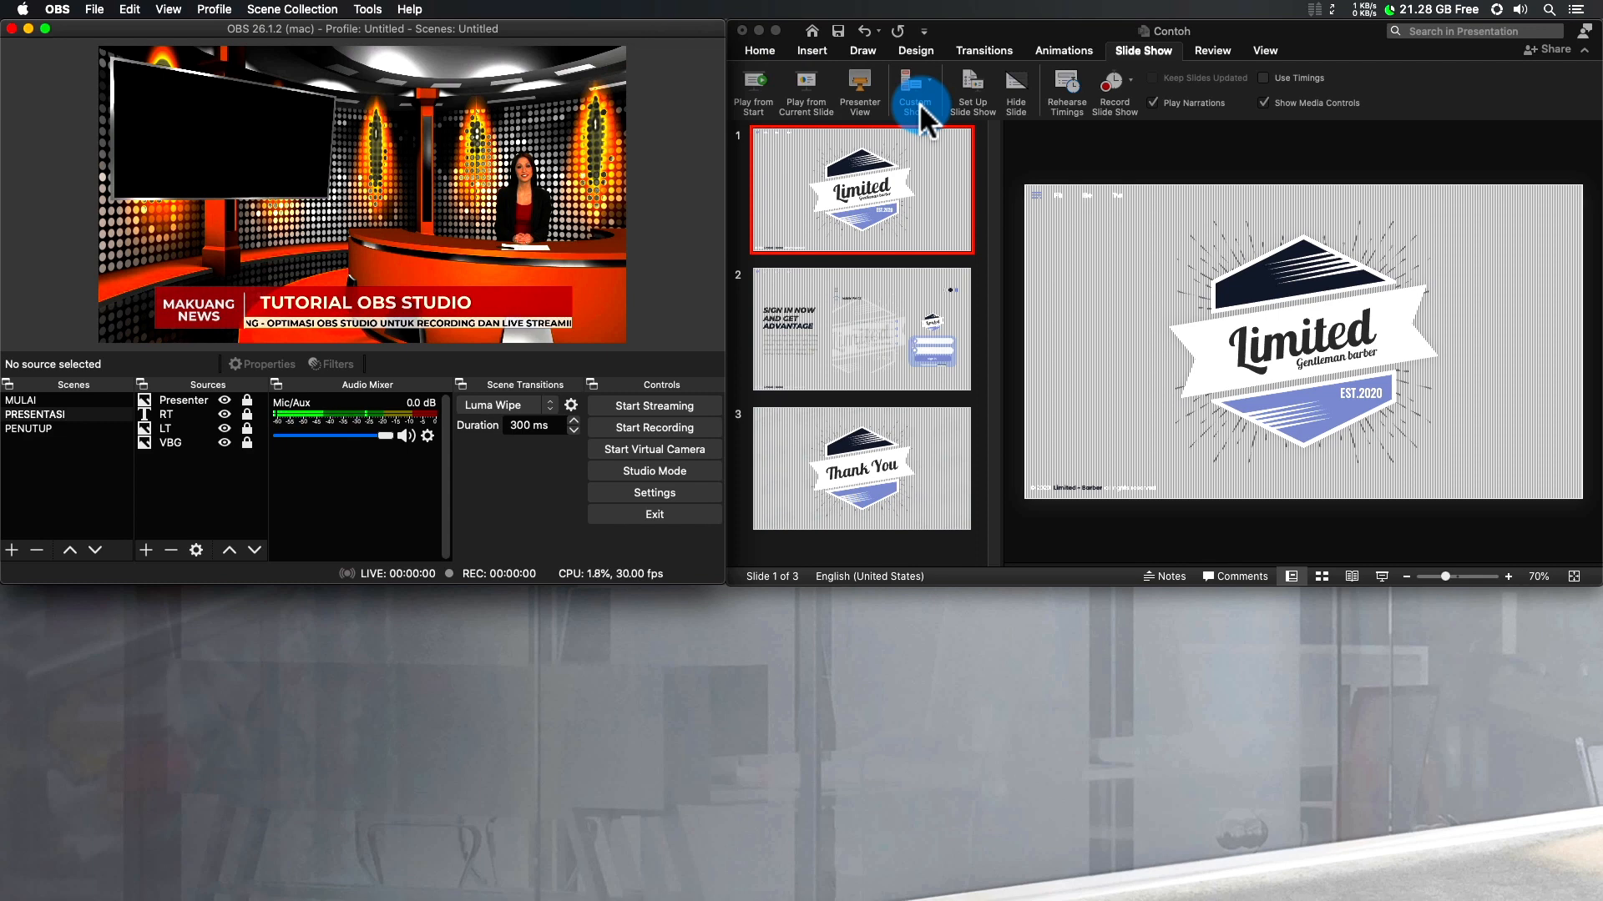
left_click(1005, 27)
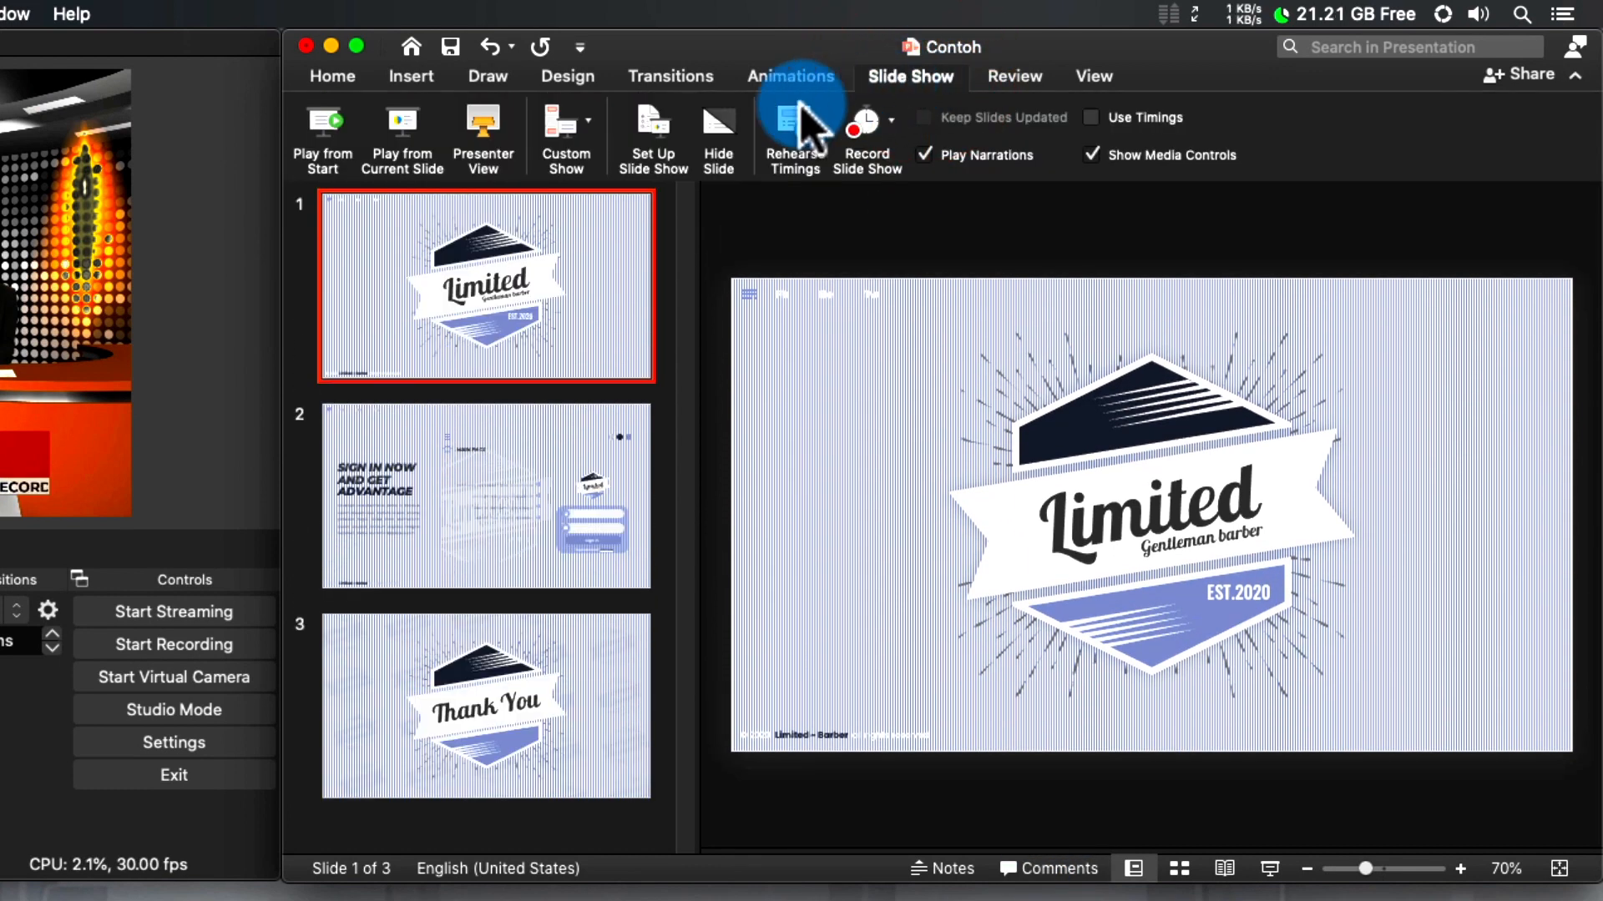
- Set the slide show type to Browsed by an individual (window), keeping all slides and manual advance
left_click(672, 140)
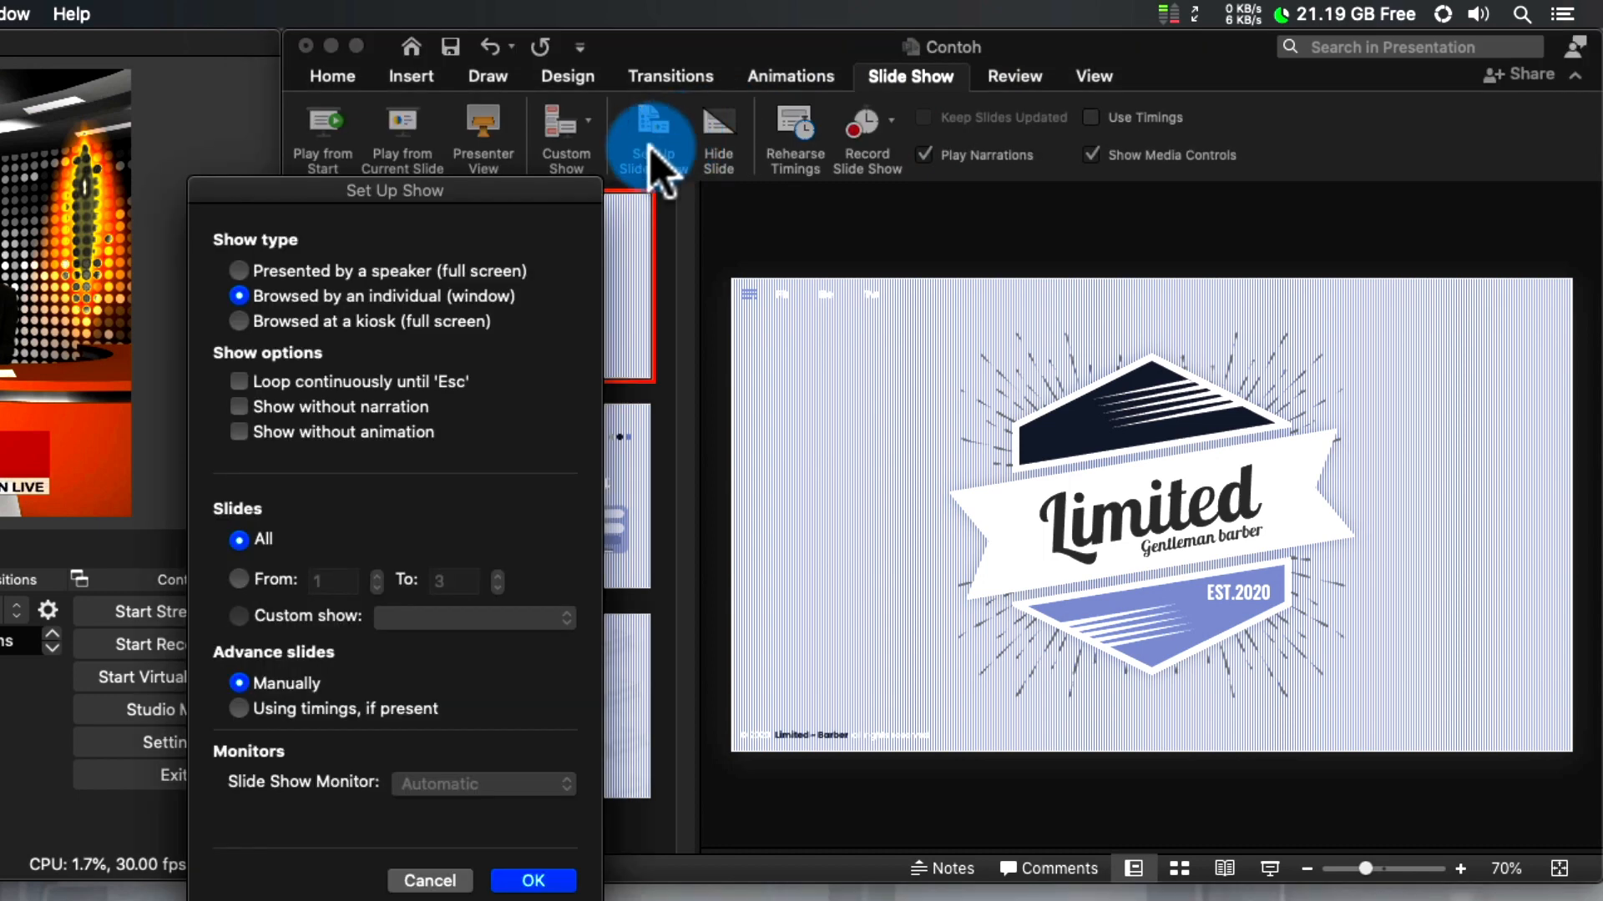
left_click(305, 272)
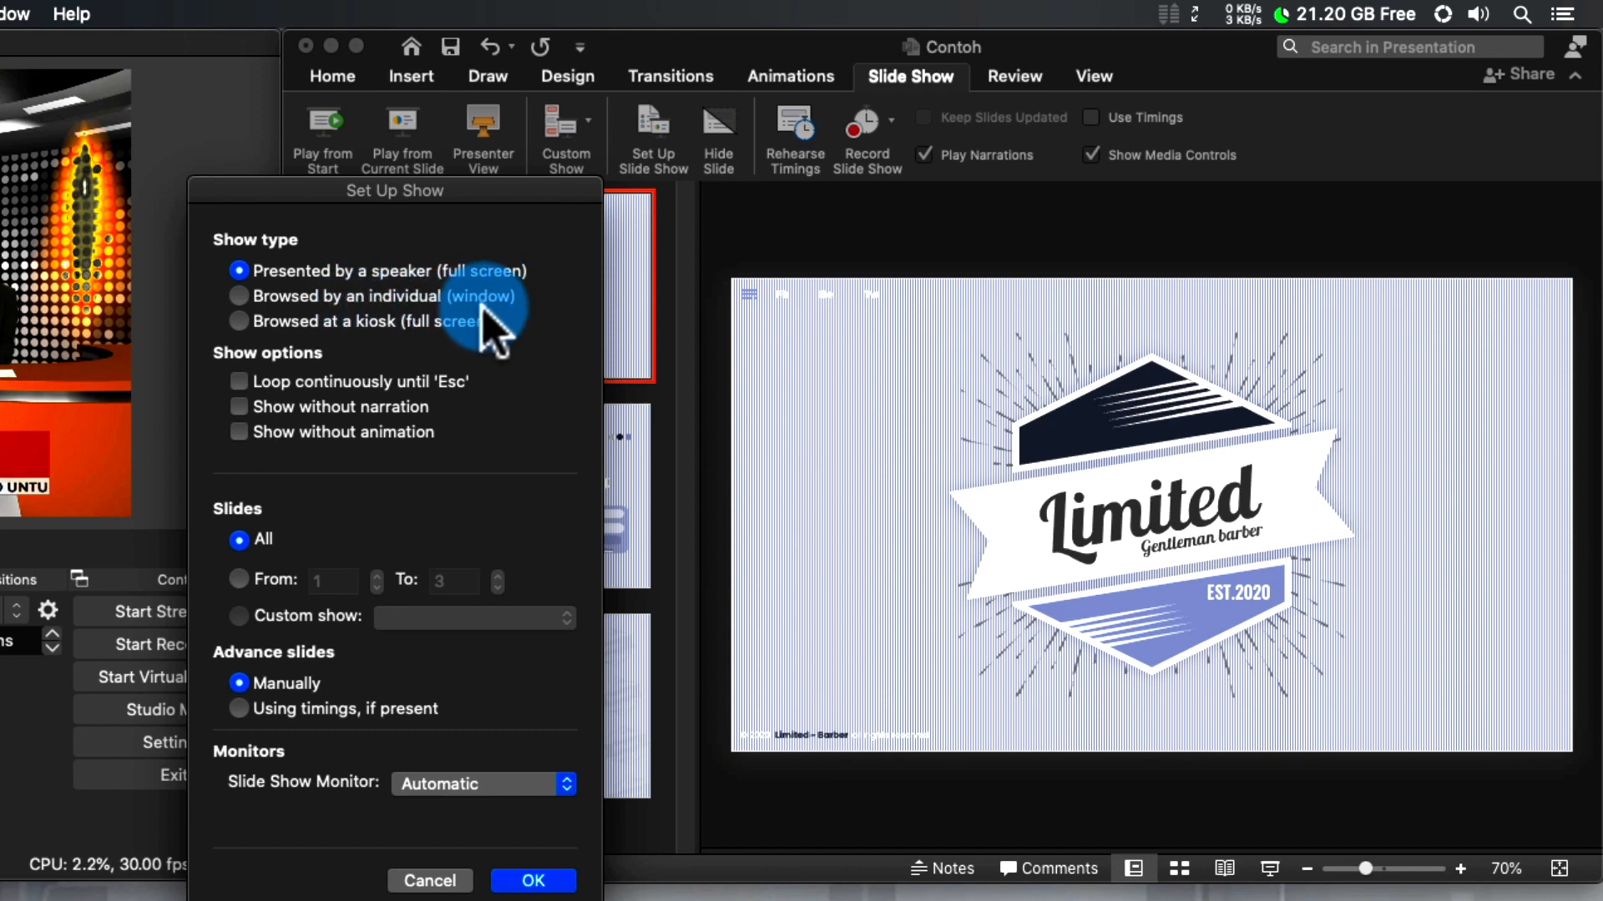
left_click(262, 297)
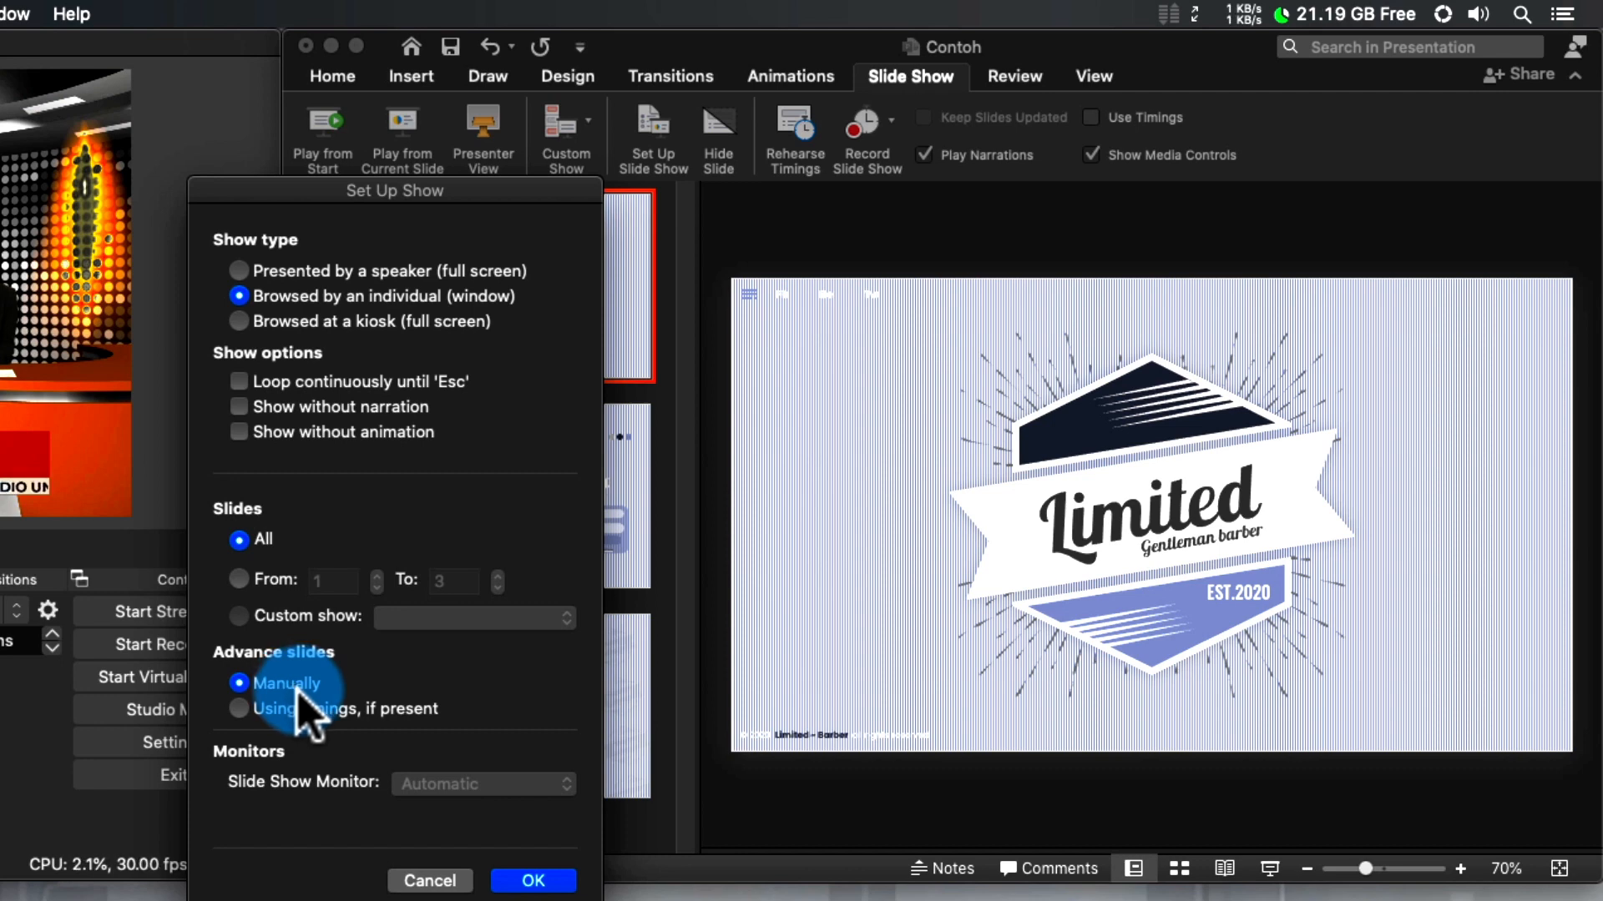
left_click(533, 880)
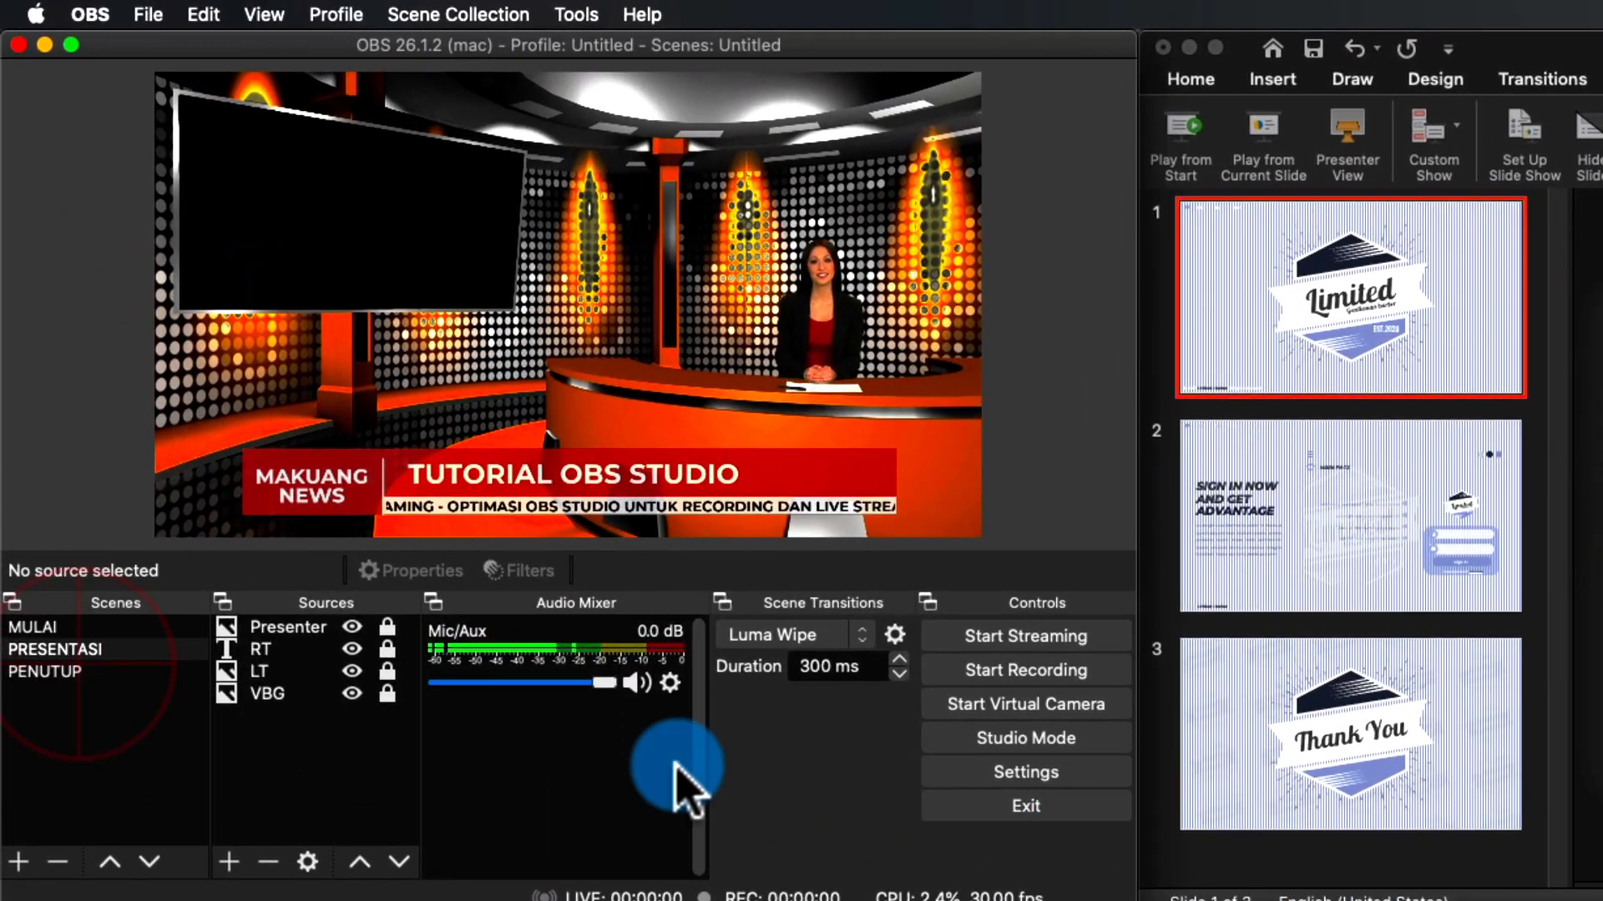
- In OBS, add a new Window Capture source to the PRESENTASI scene and set it to capture [Microsoft PowerPoint] Contoh
left_click(102, 653)
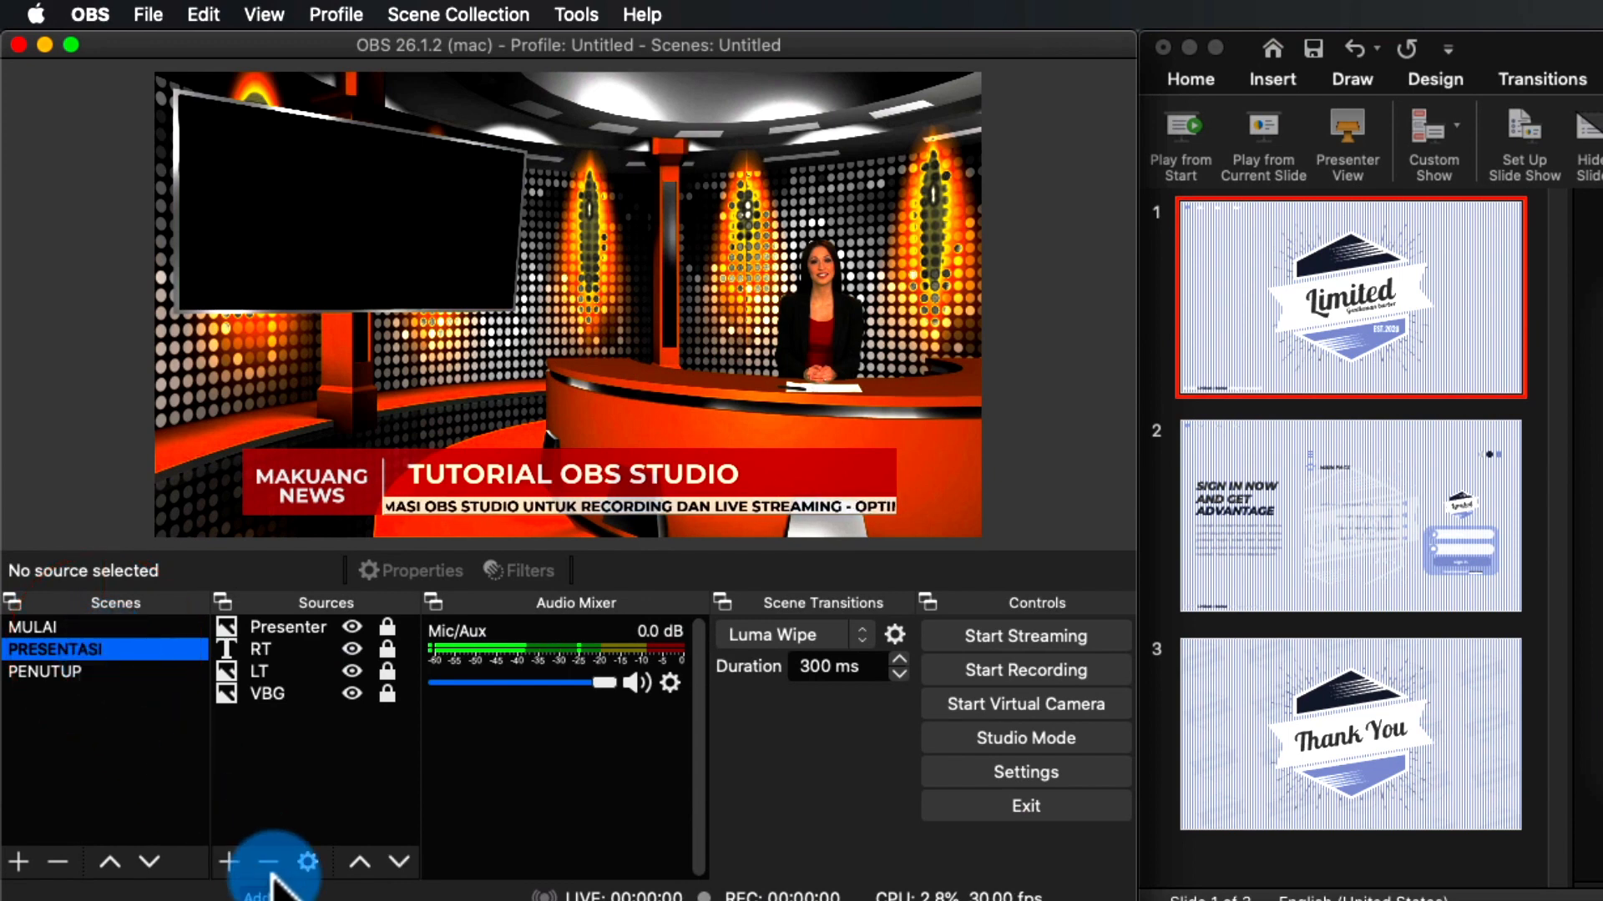
left_click(228, 862)
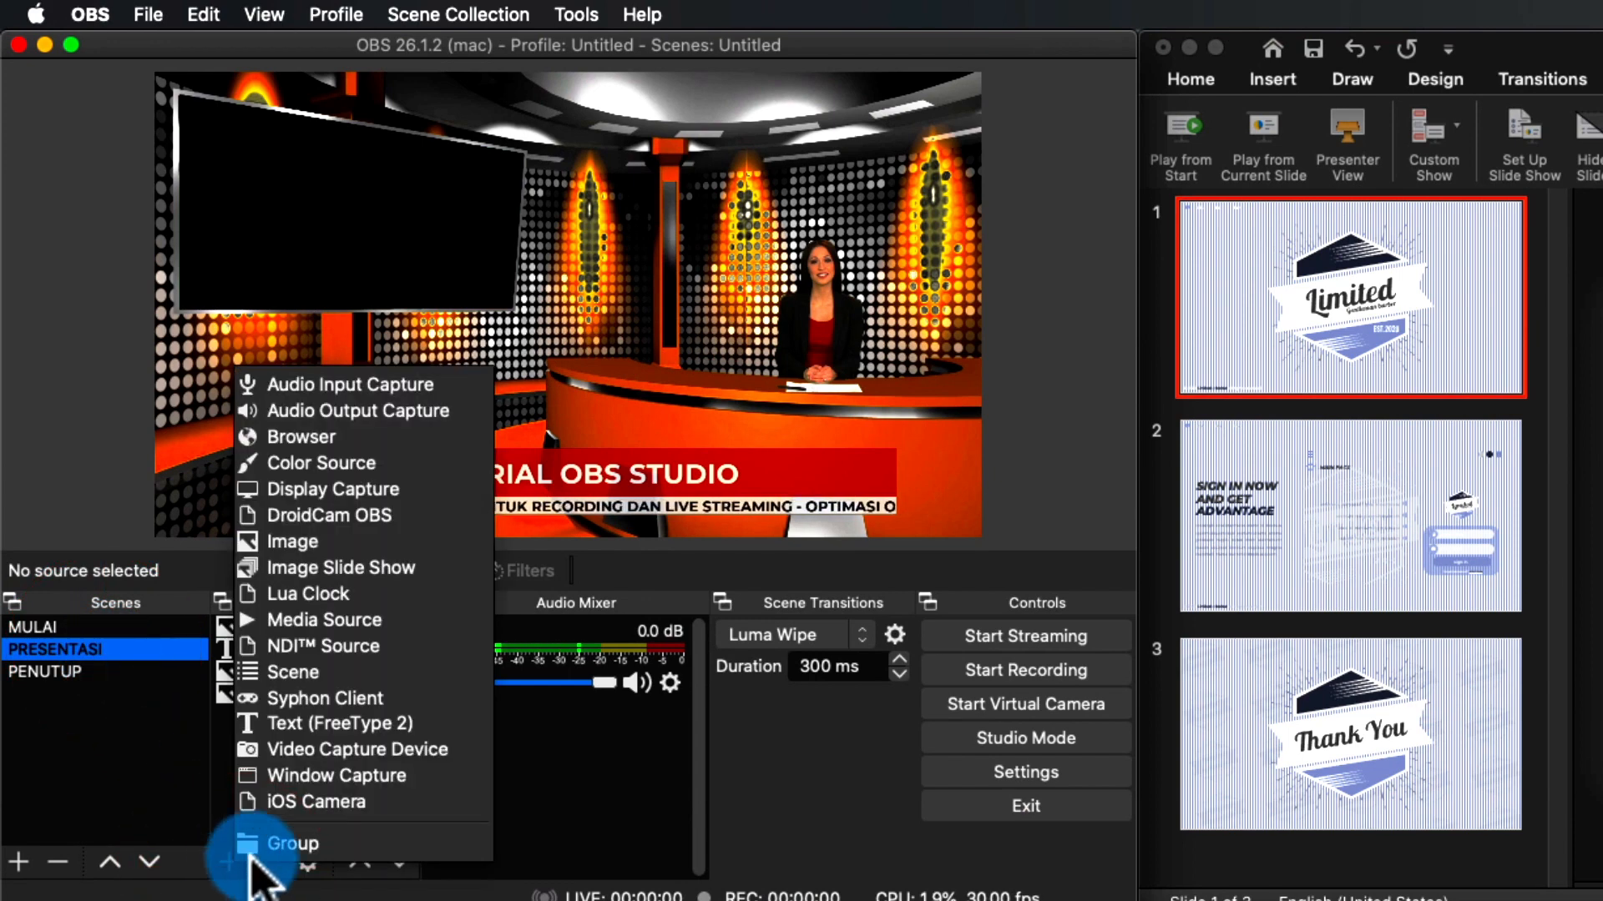
left_click(365, 780)
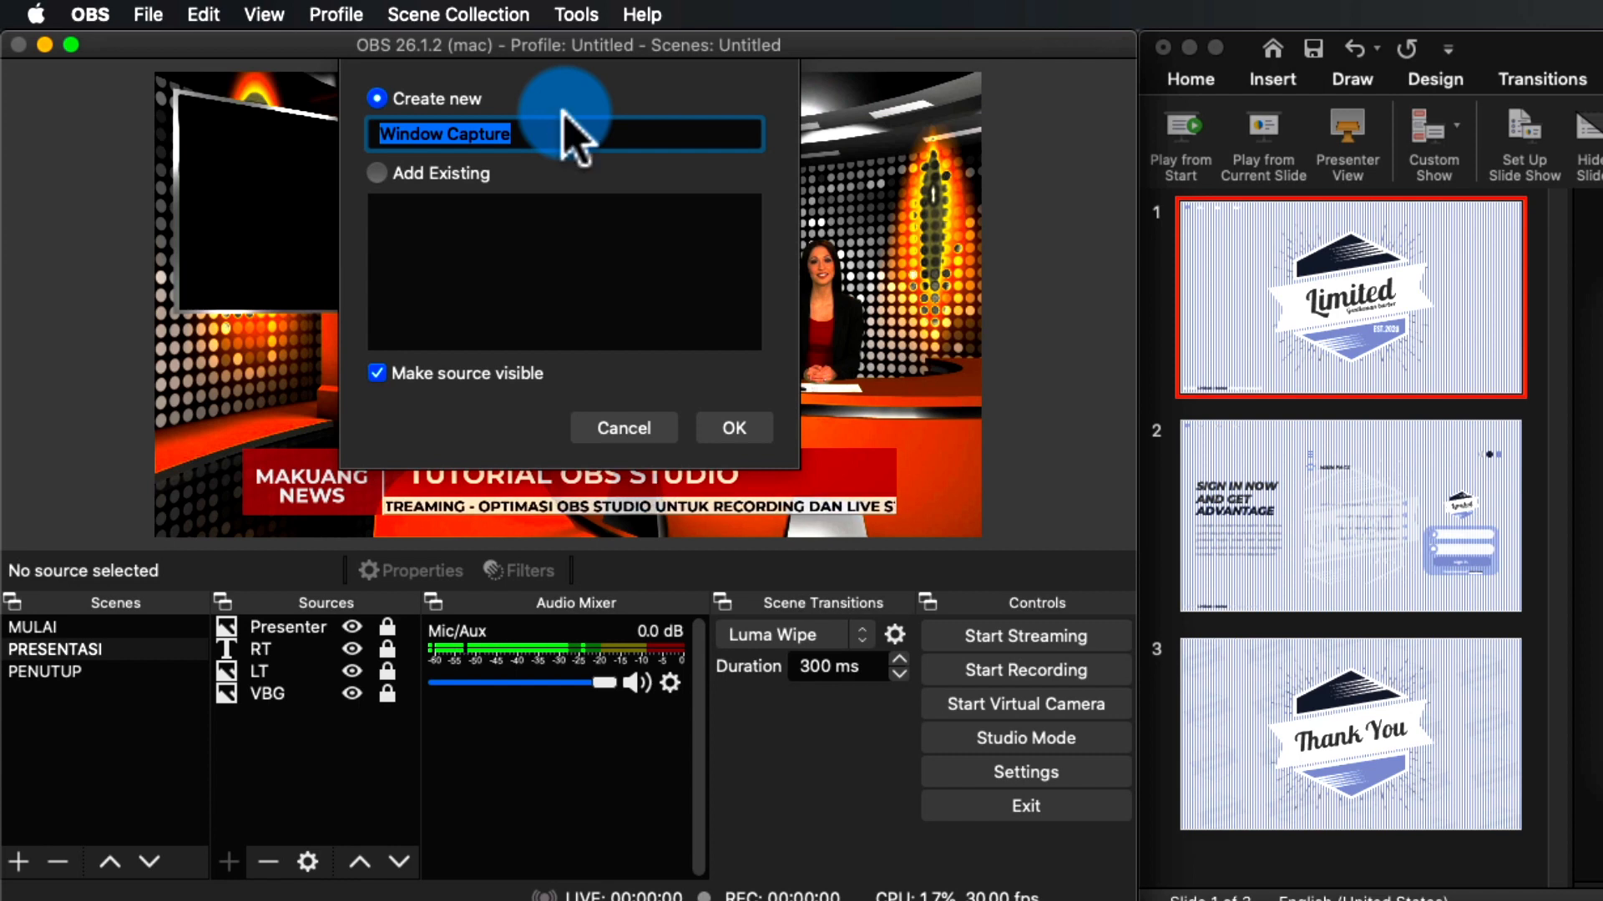
left_click(724, 424)
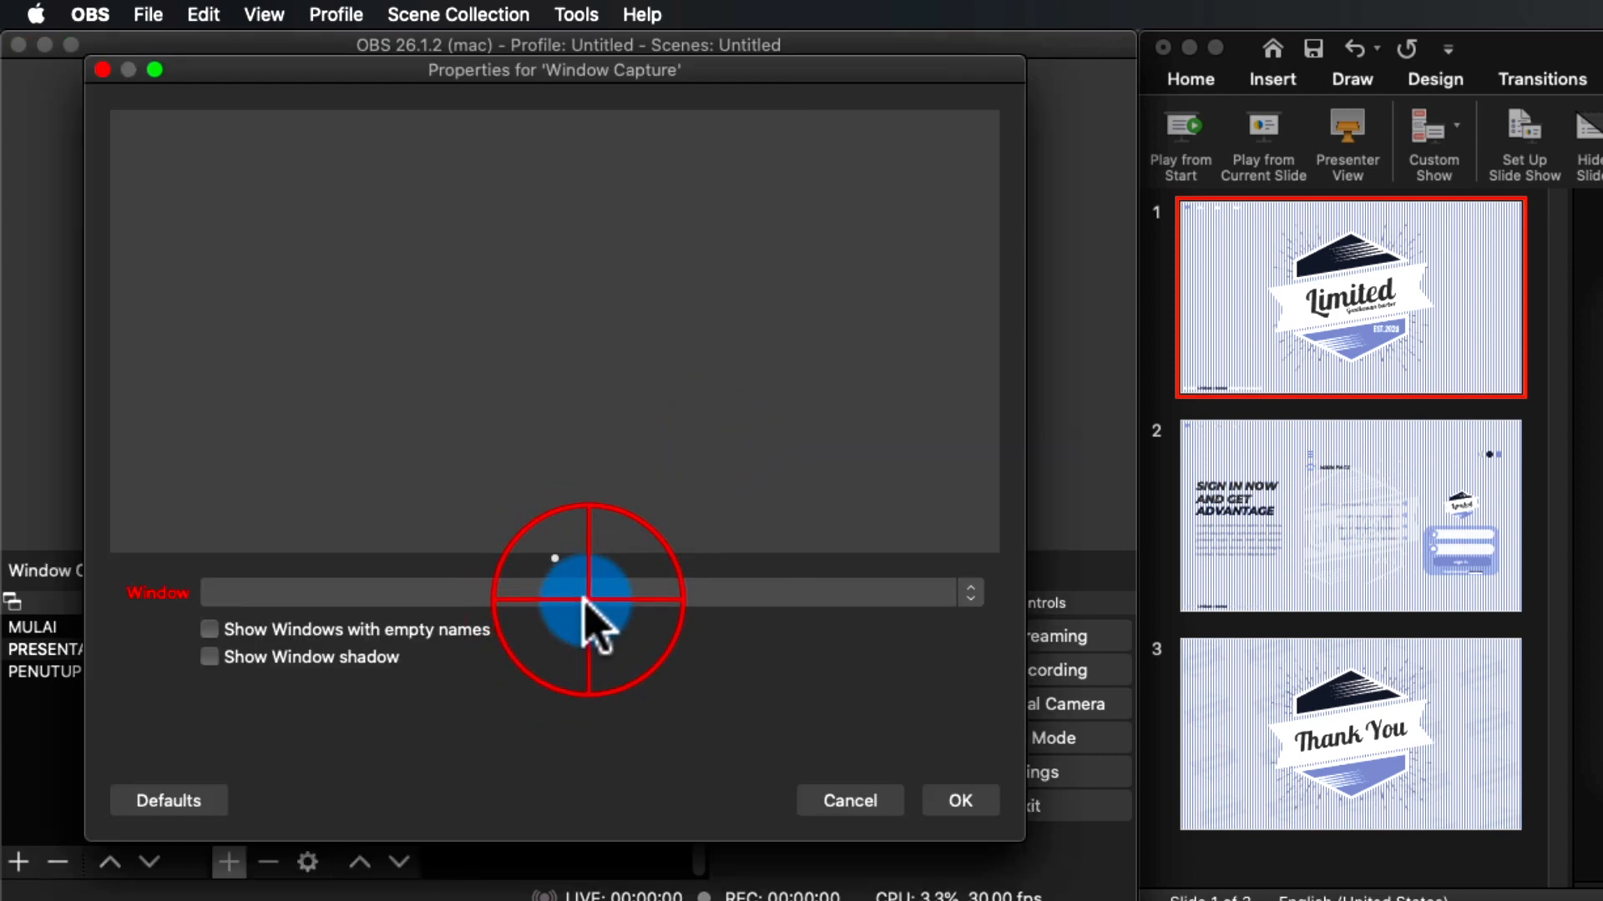
left_click(580, 594)
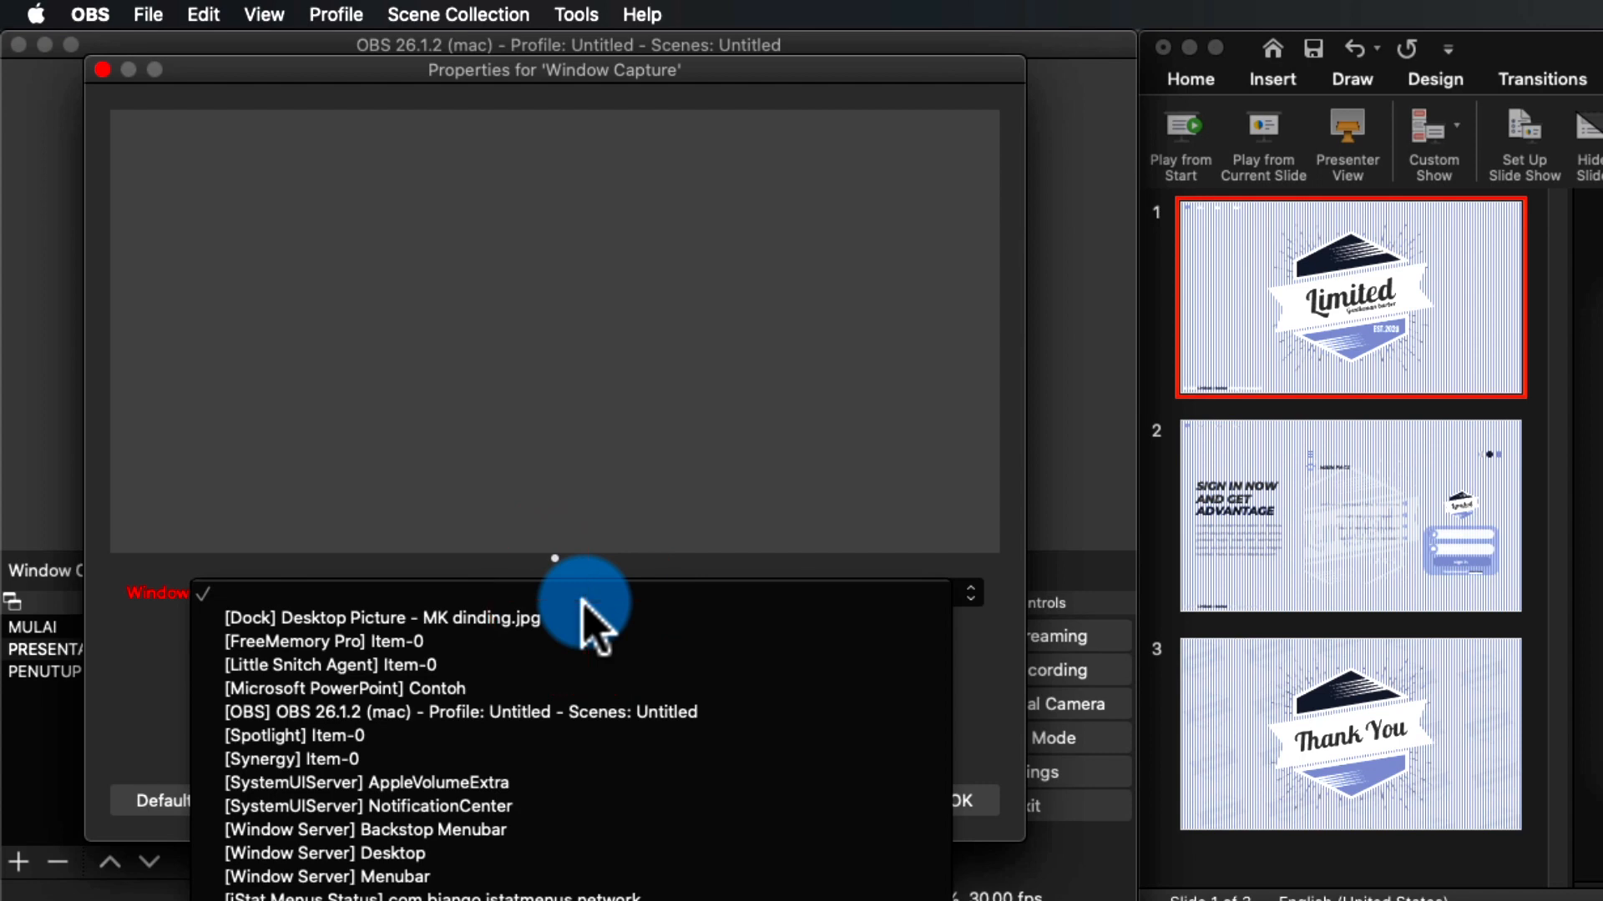
left_click(484, 689)
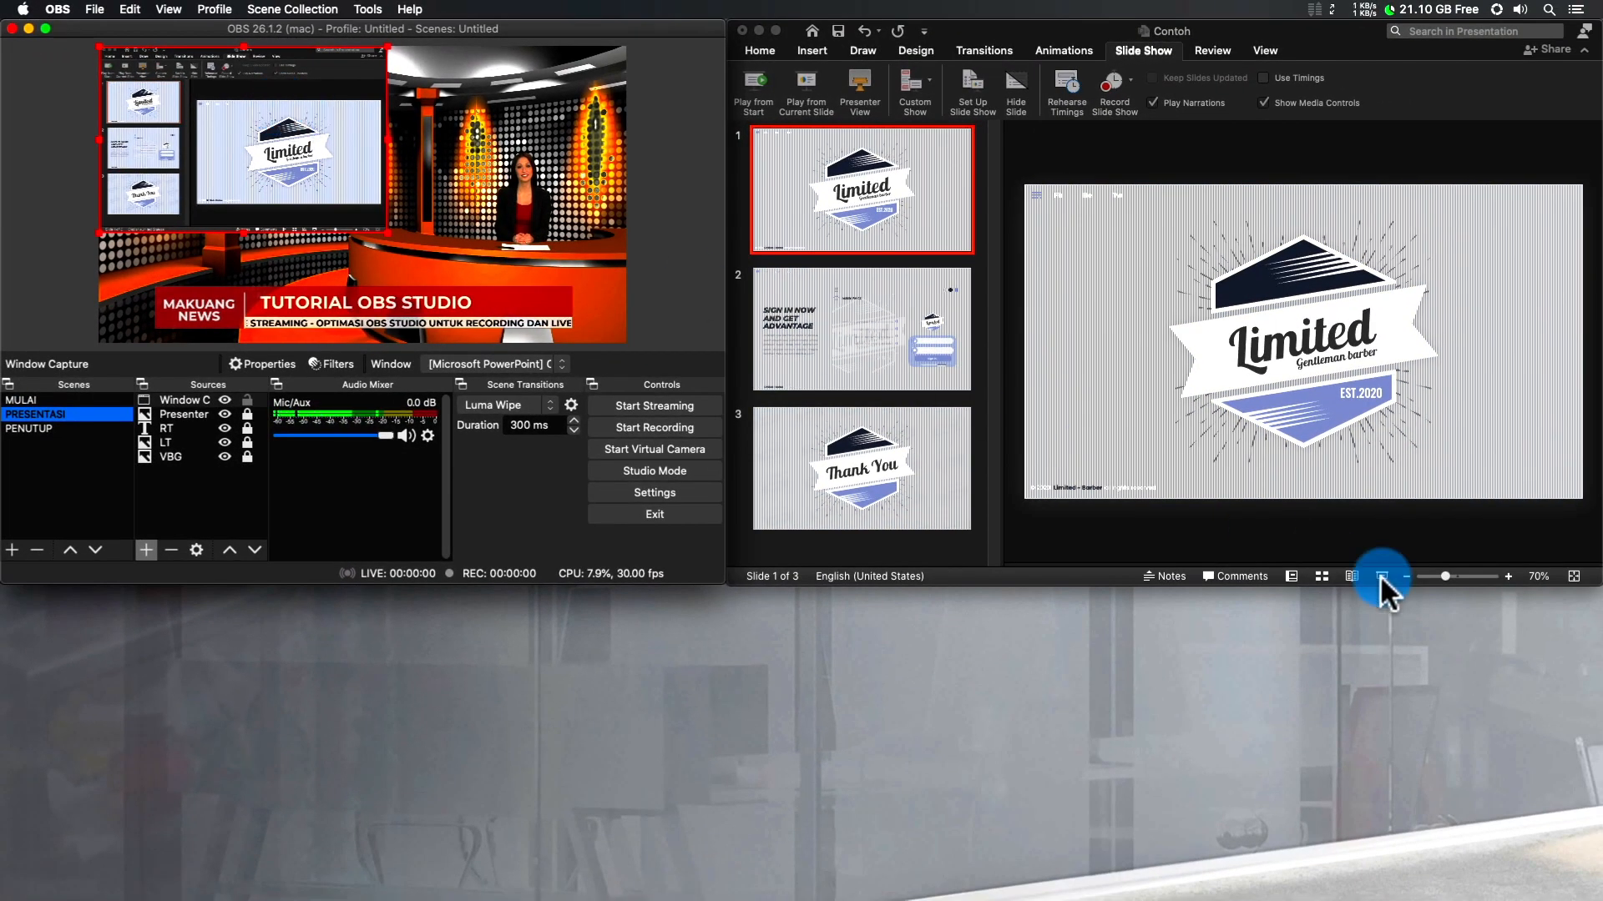
- Start the windowed slide show in PowerPoint, and duplicate the PRESENTASI scene in OBS as PRESENTASI 2
left_click(1382, 576)
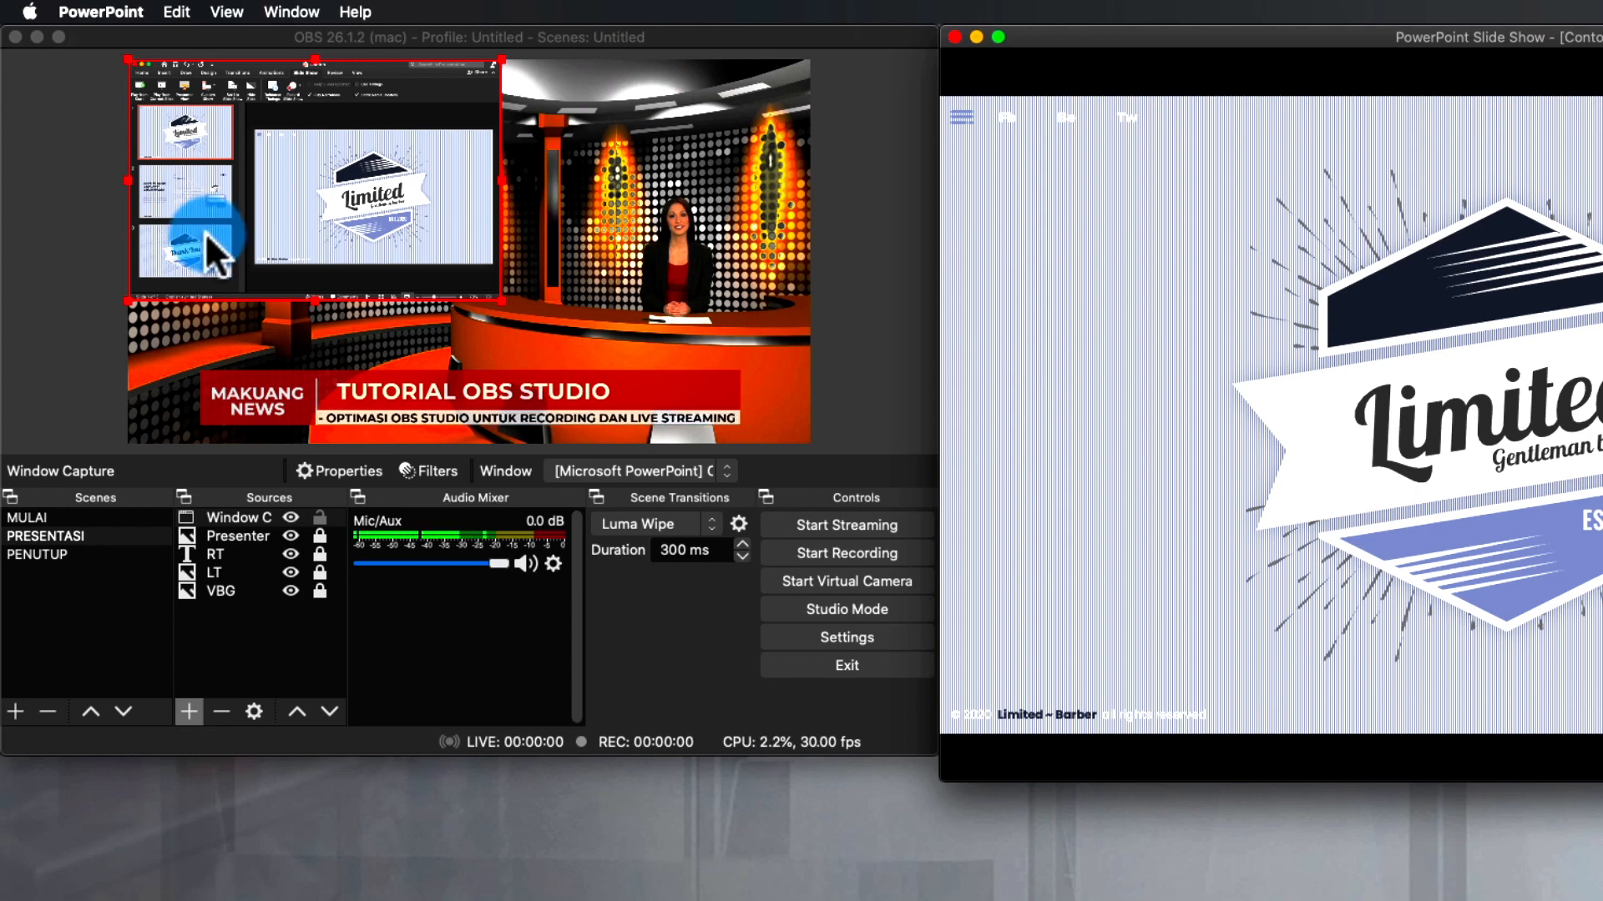
left_click(87, 536)
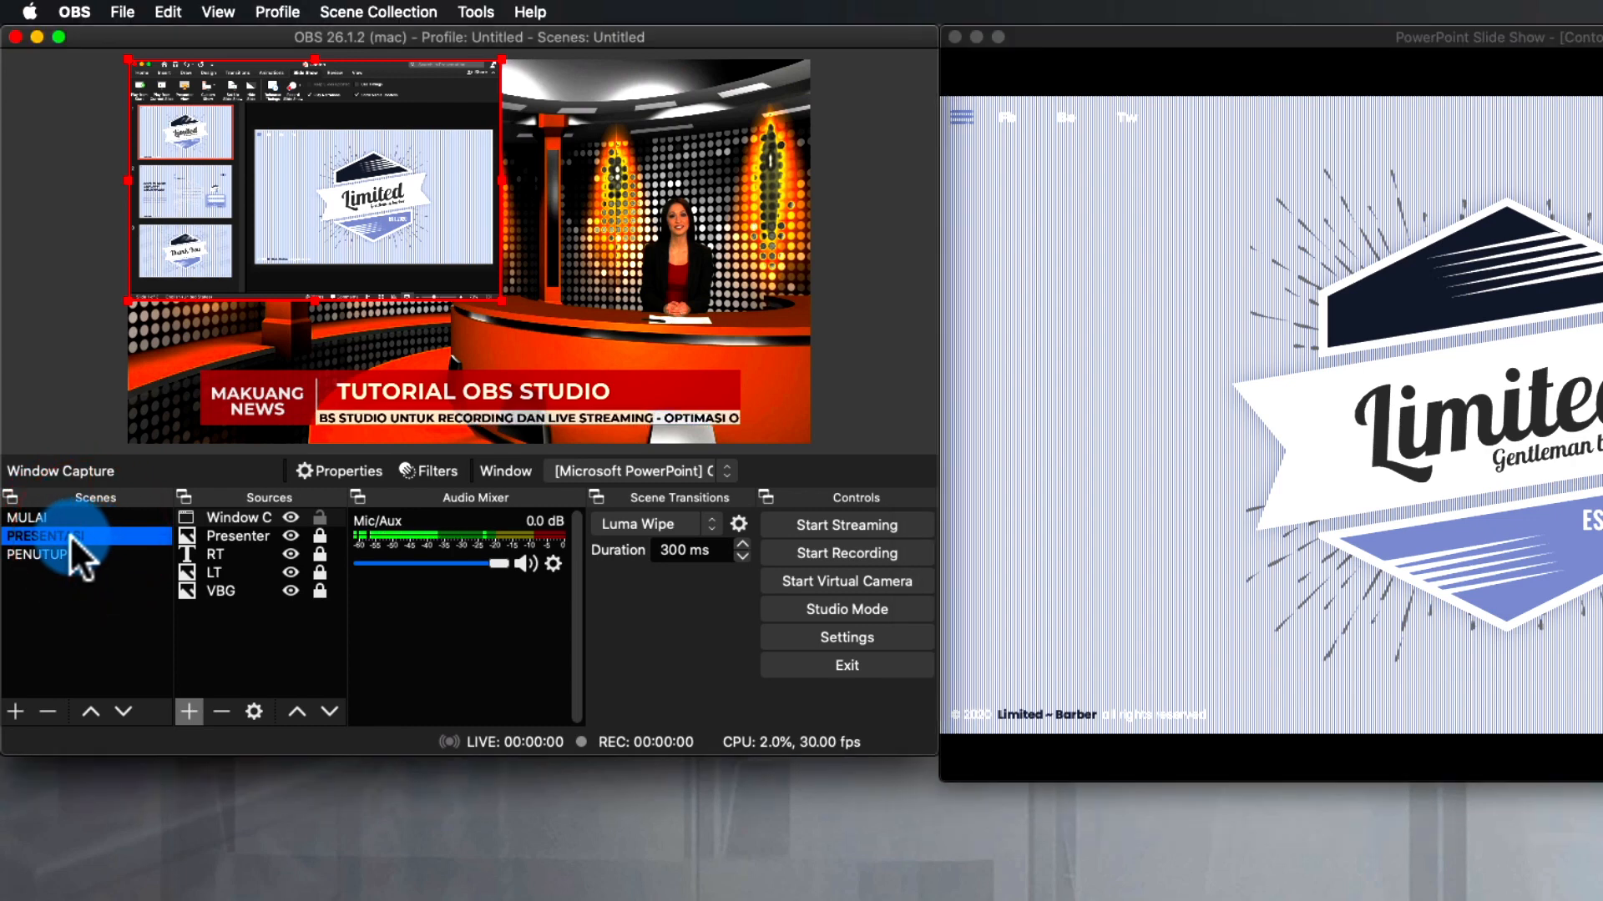
right_click(69, 534)
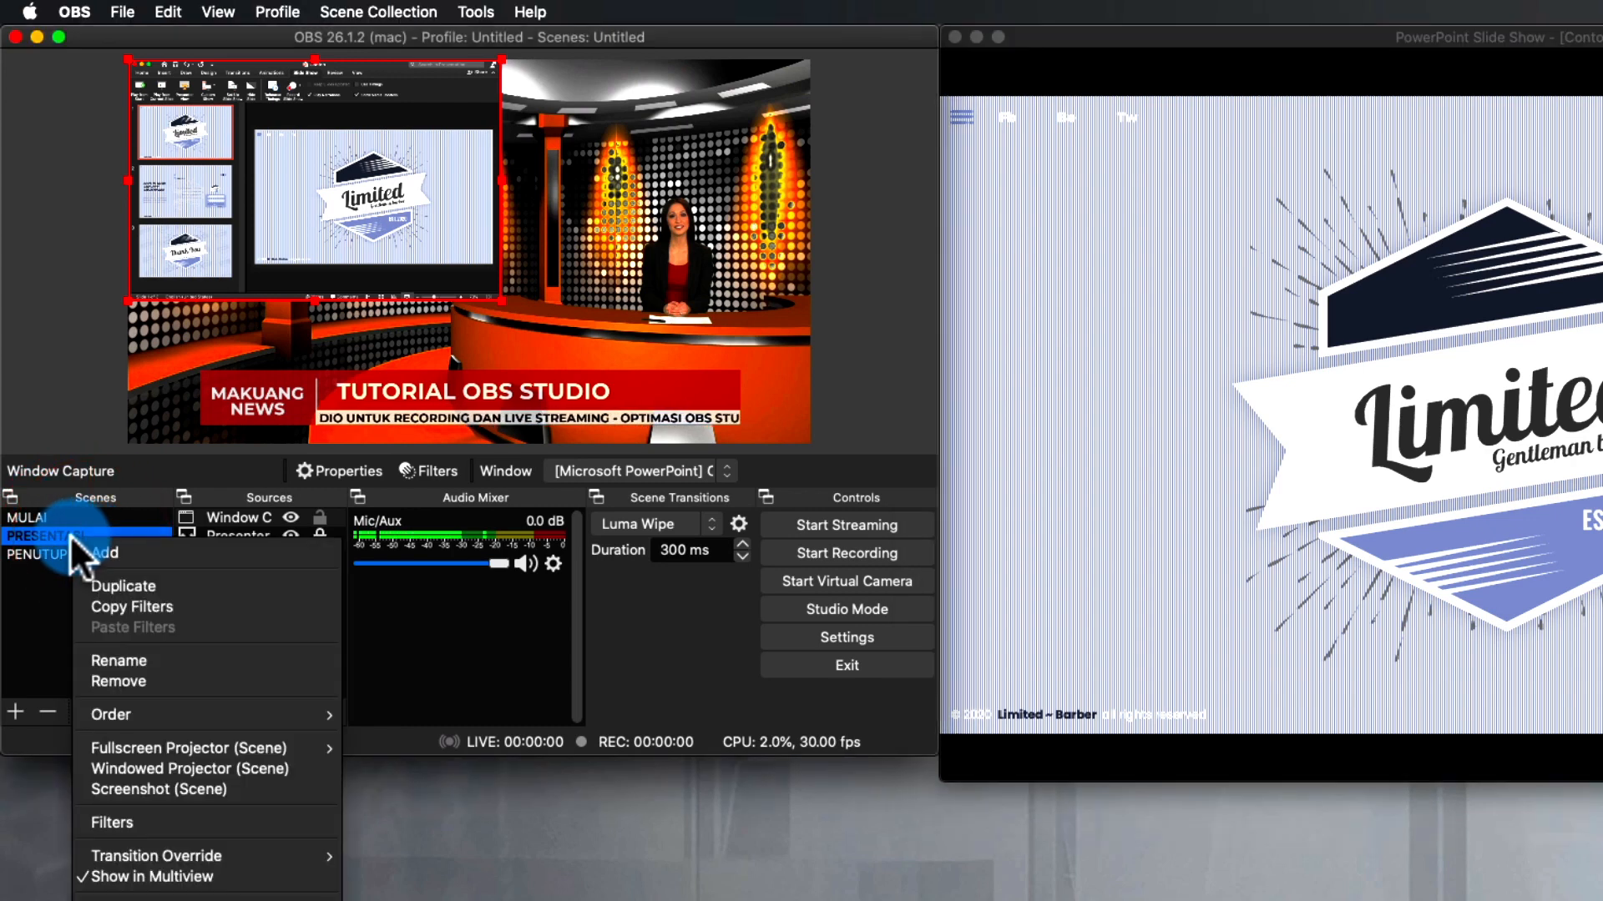
left_click(131, 589)
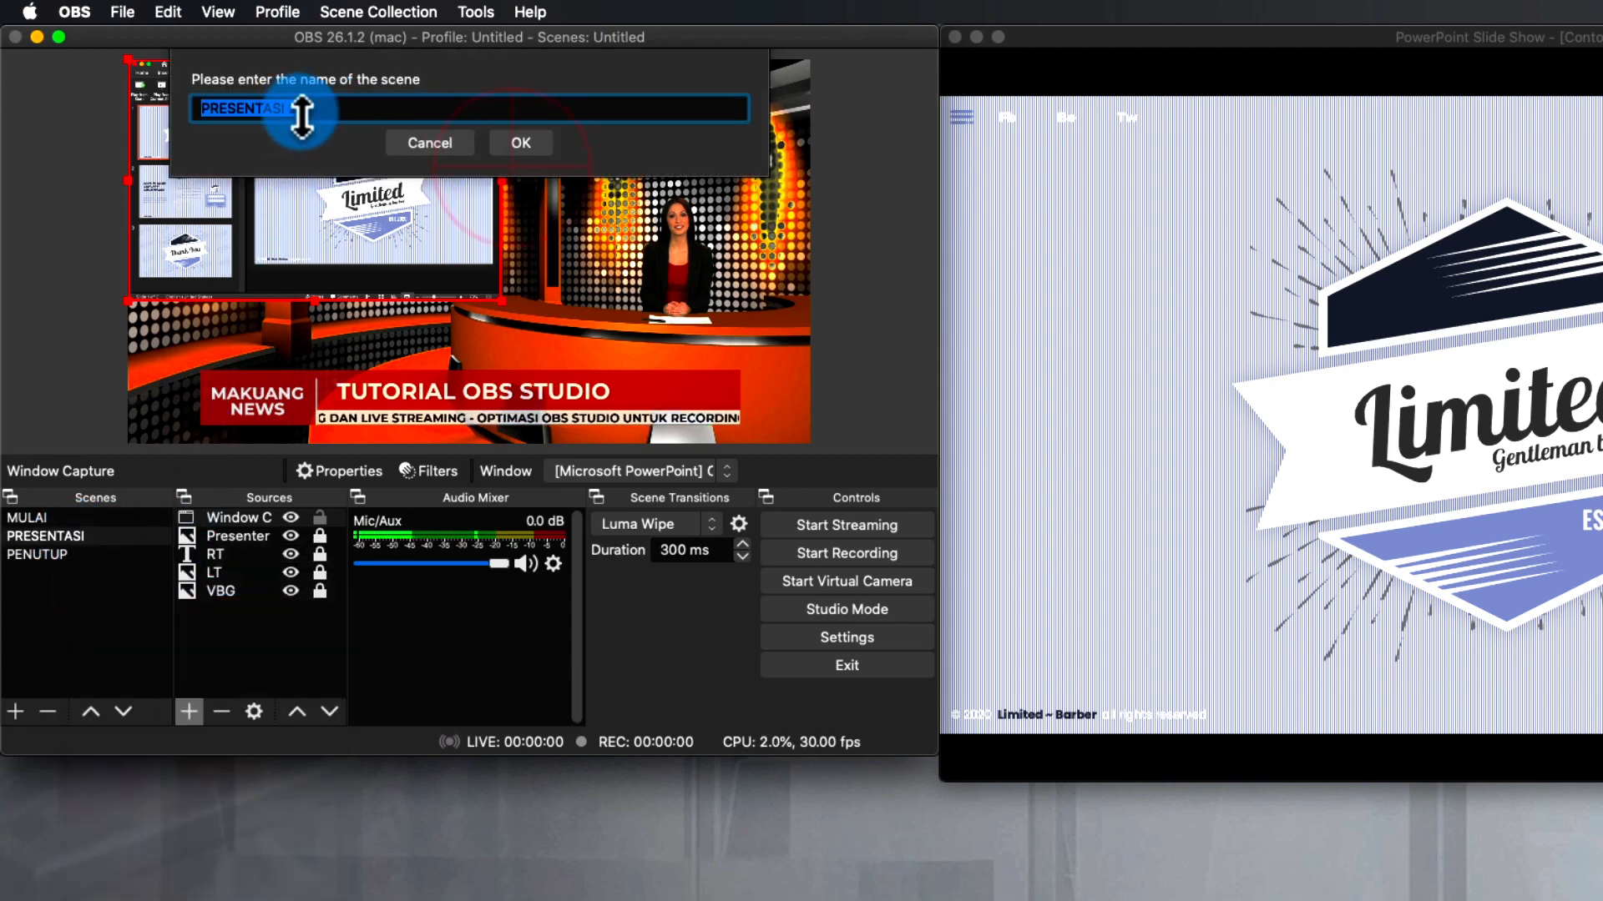
left_click(526, 146)
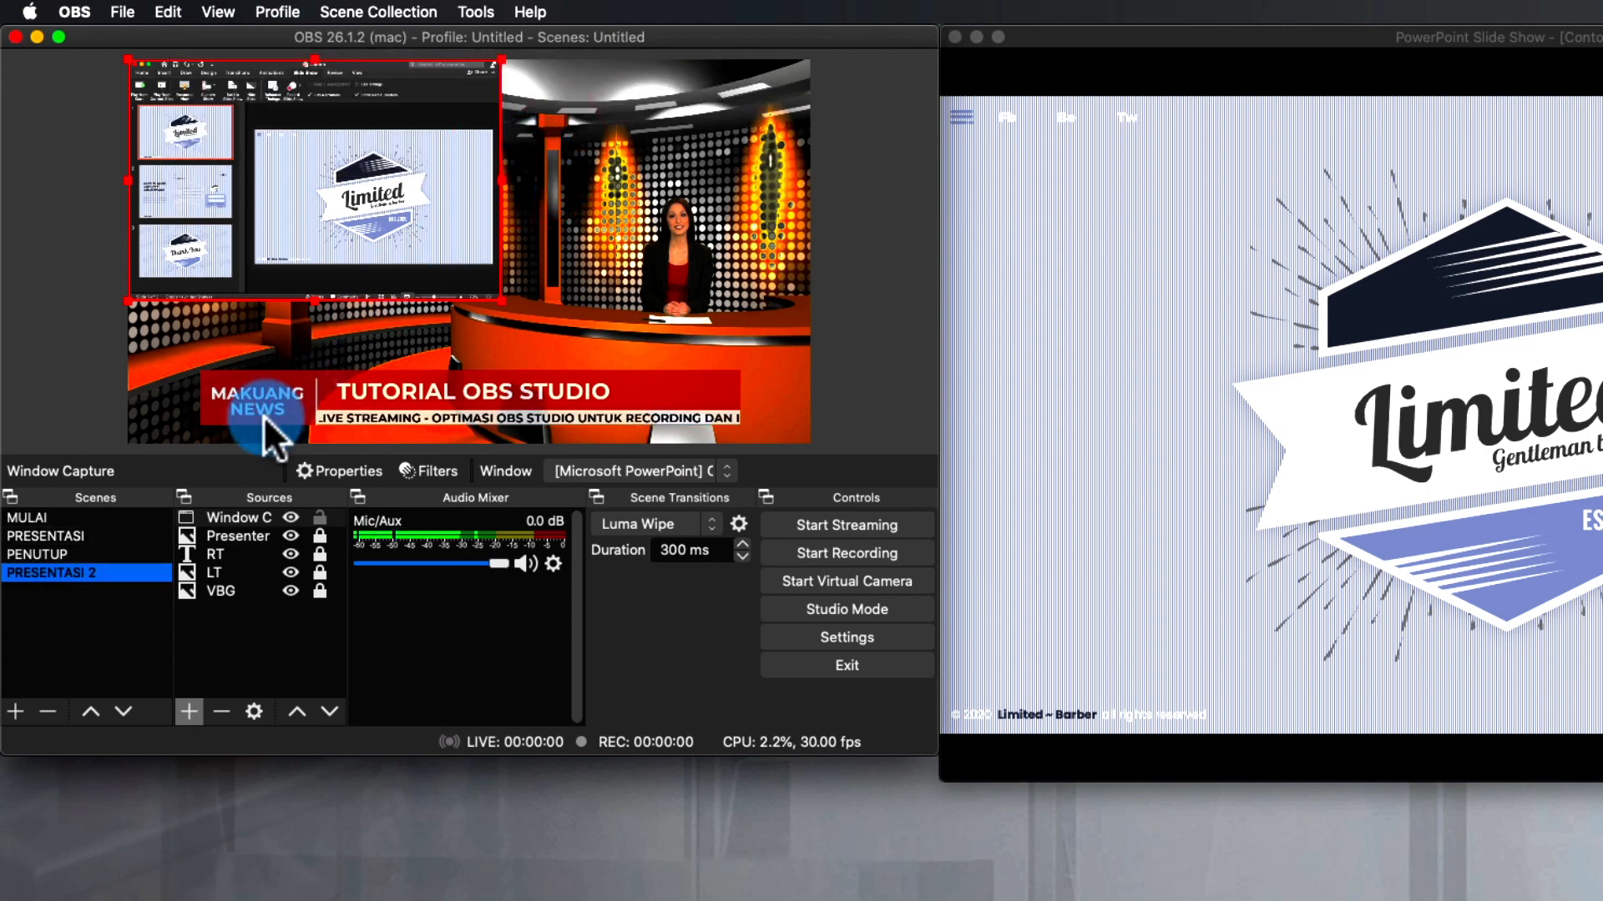
- Move the PRESENTASI 2 scene above PENUTUP and remove its Window Capture source
left_click(104, 578)
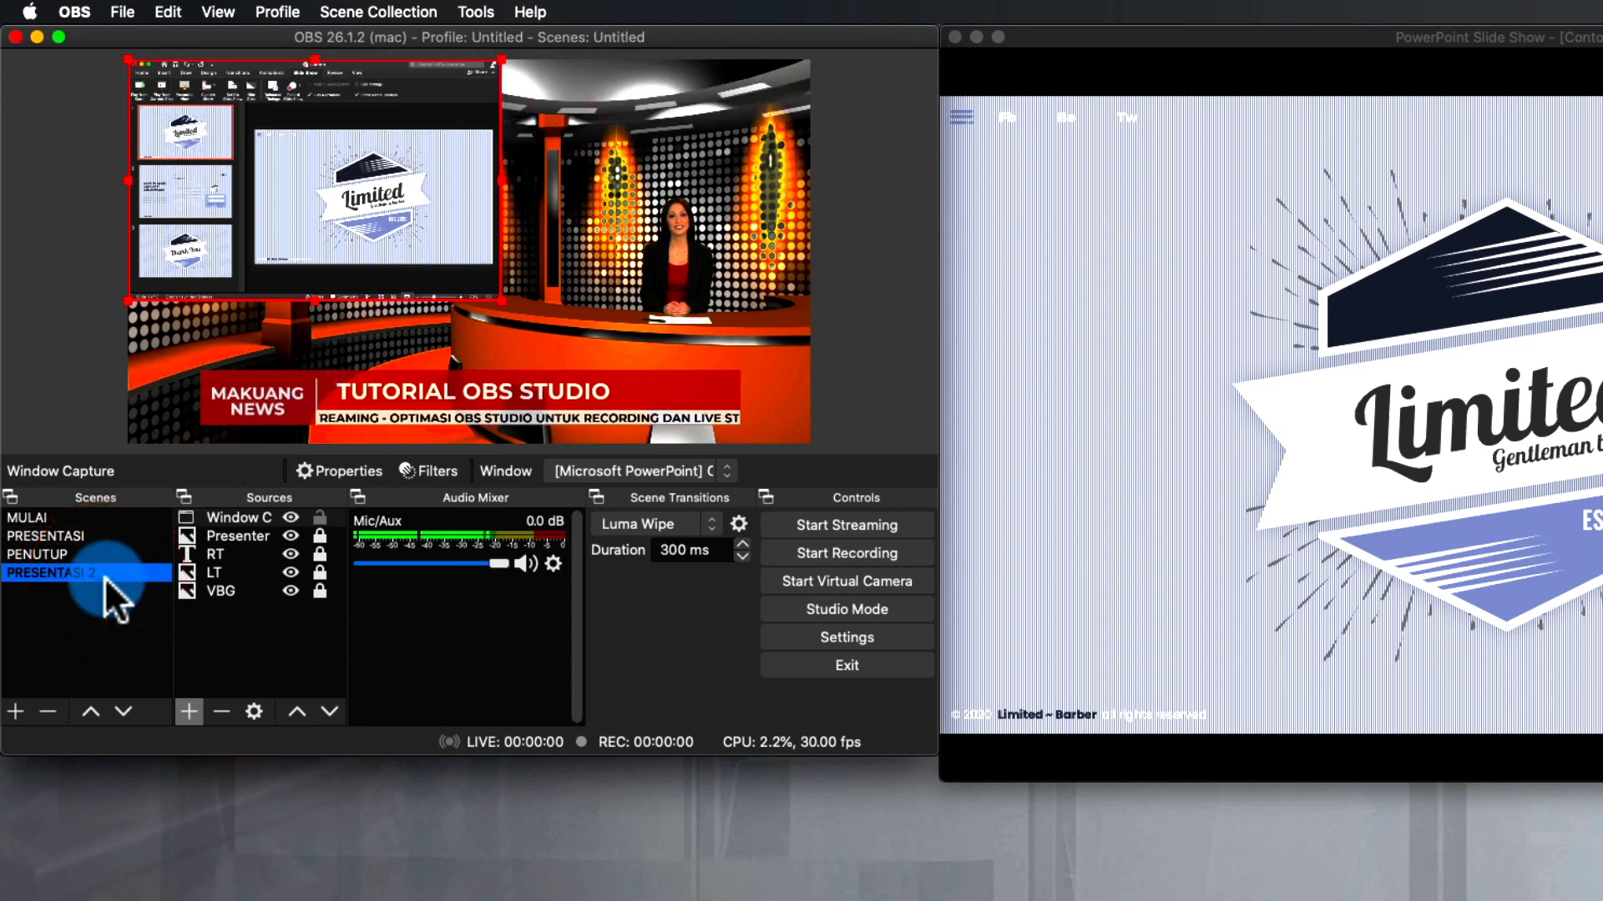
left_click(92, 710)
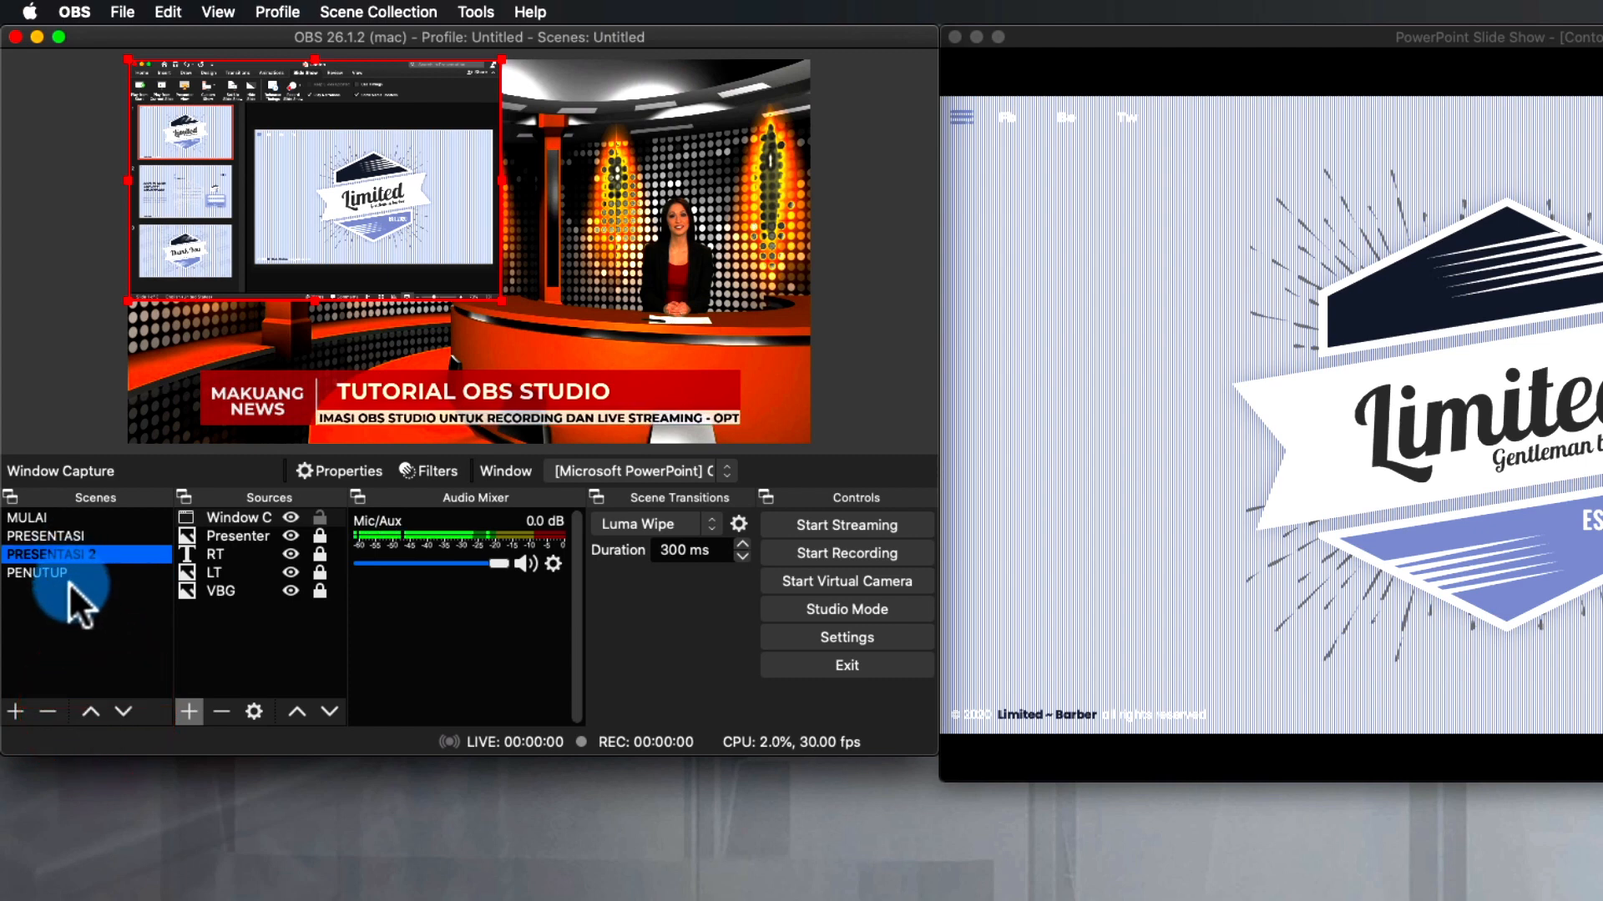
left_click(224, 520)
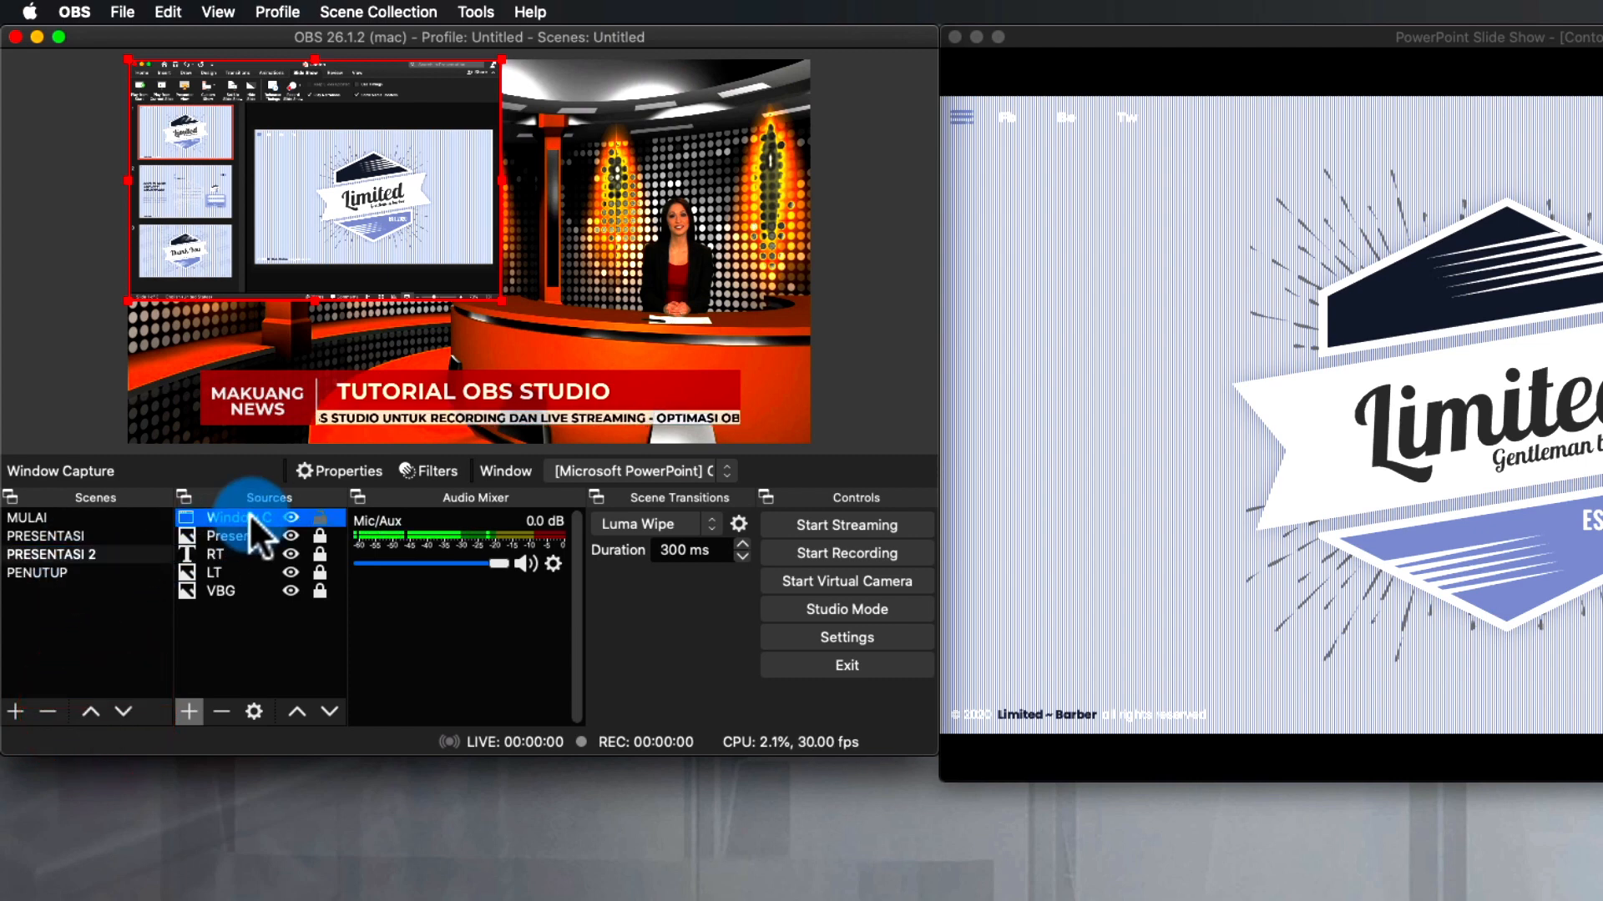
left_click(214, 706)
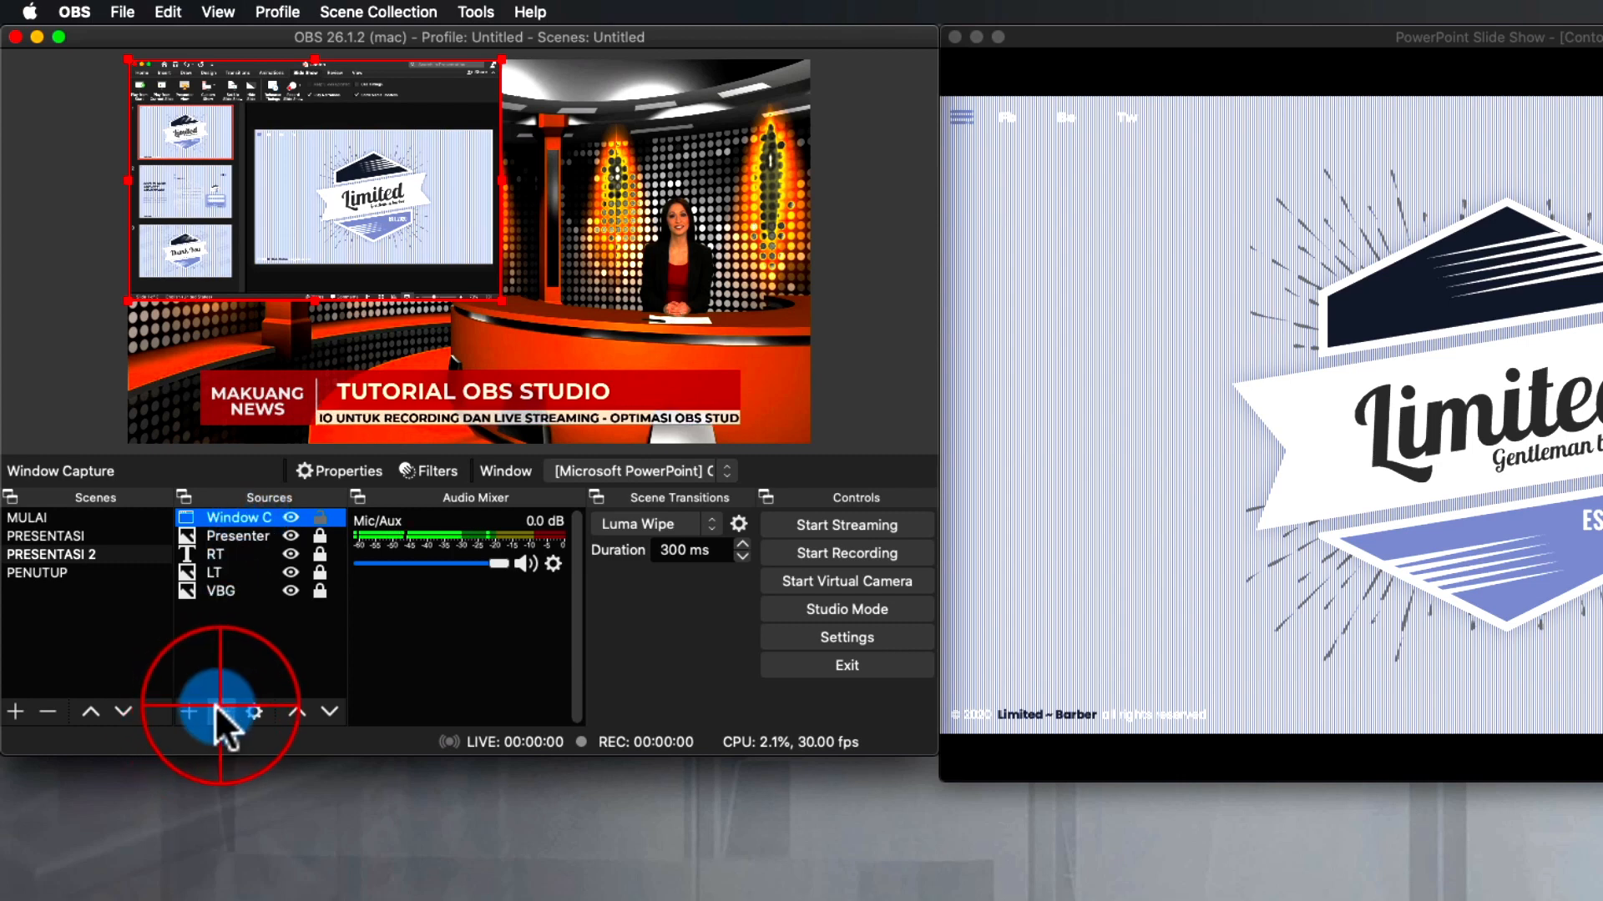
left_click(46, 536)
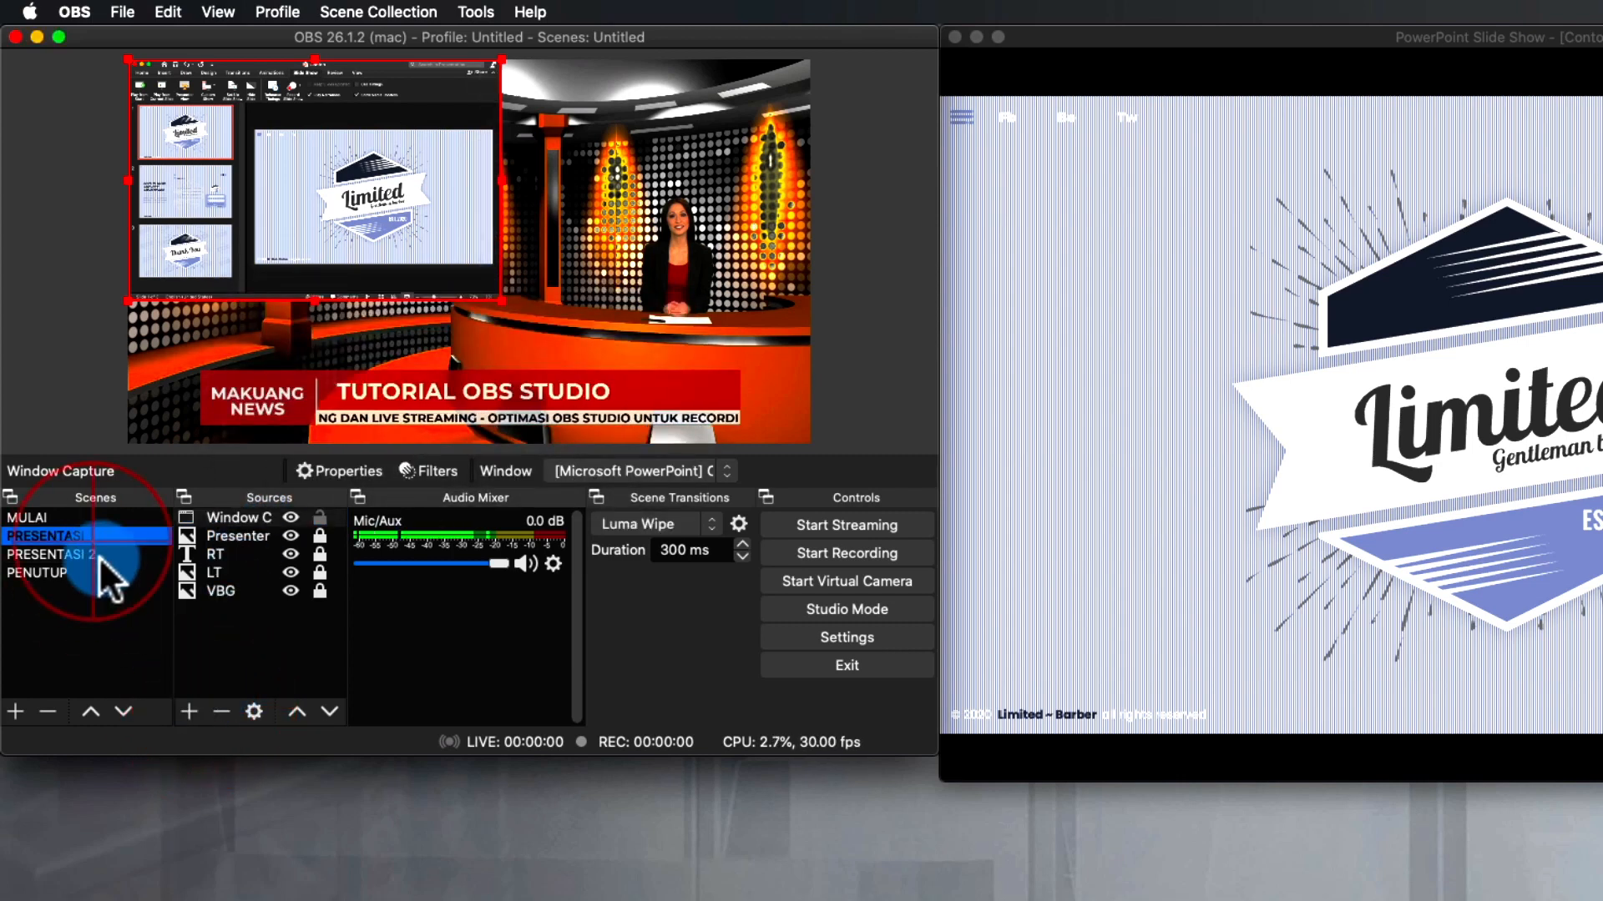
- Add a source named Window Capture 2 to the PRESENTASI 2 scene, capturing [Microsoft PowerPoint] PowerPoint Slide Show - [Contoh]
left_click(96, 554)
left_click(192, 708)
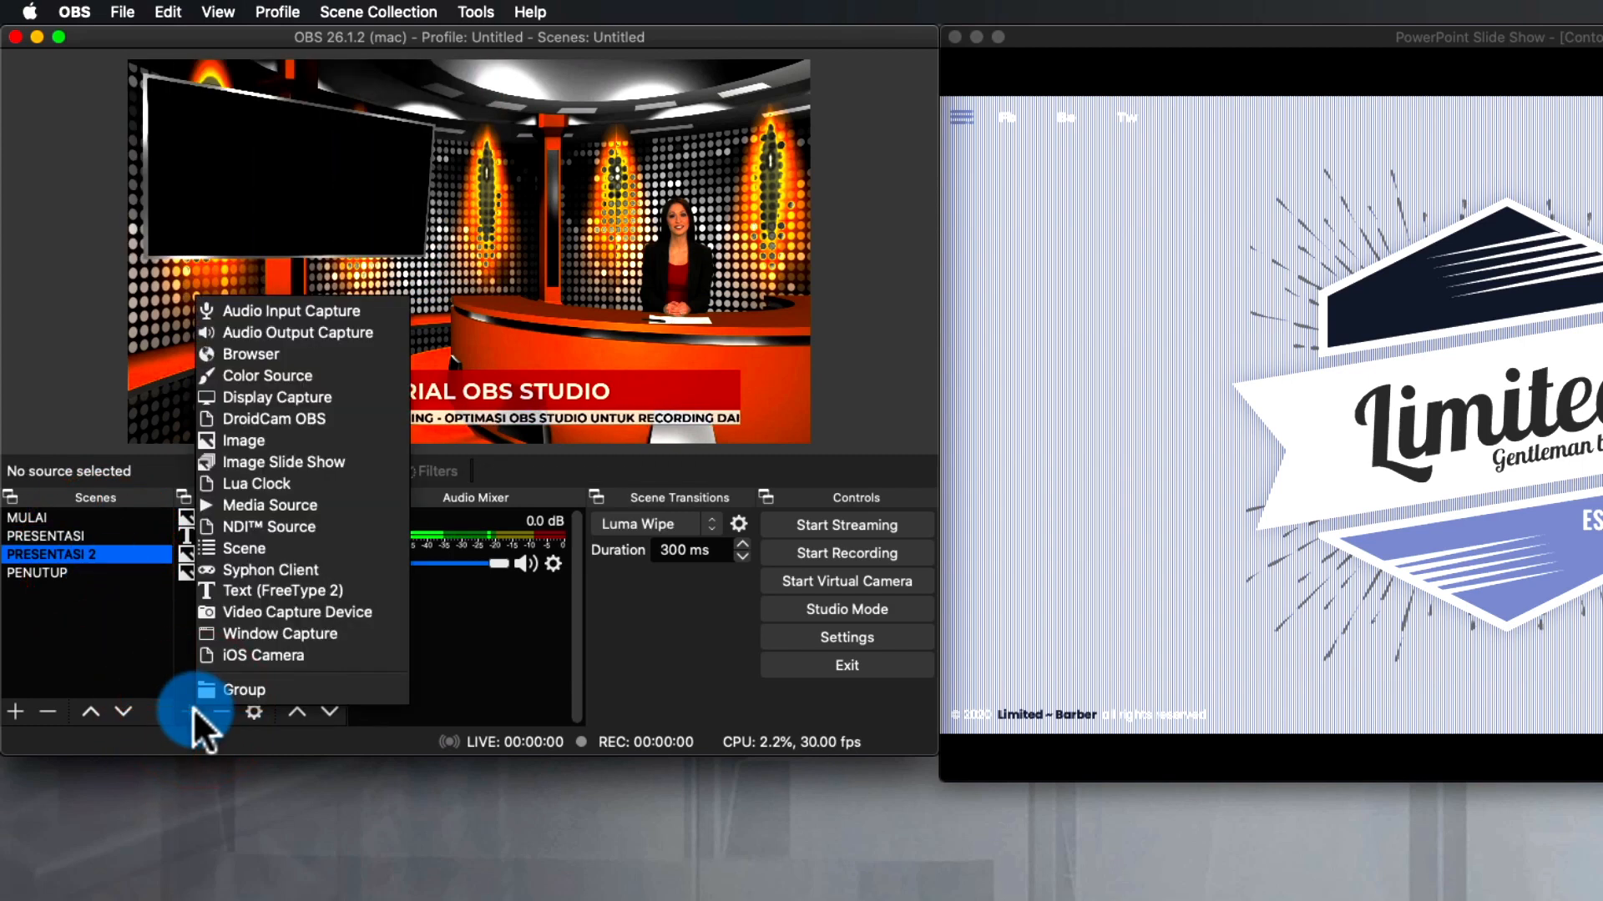
left_click(278, 633)
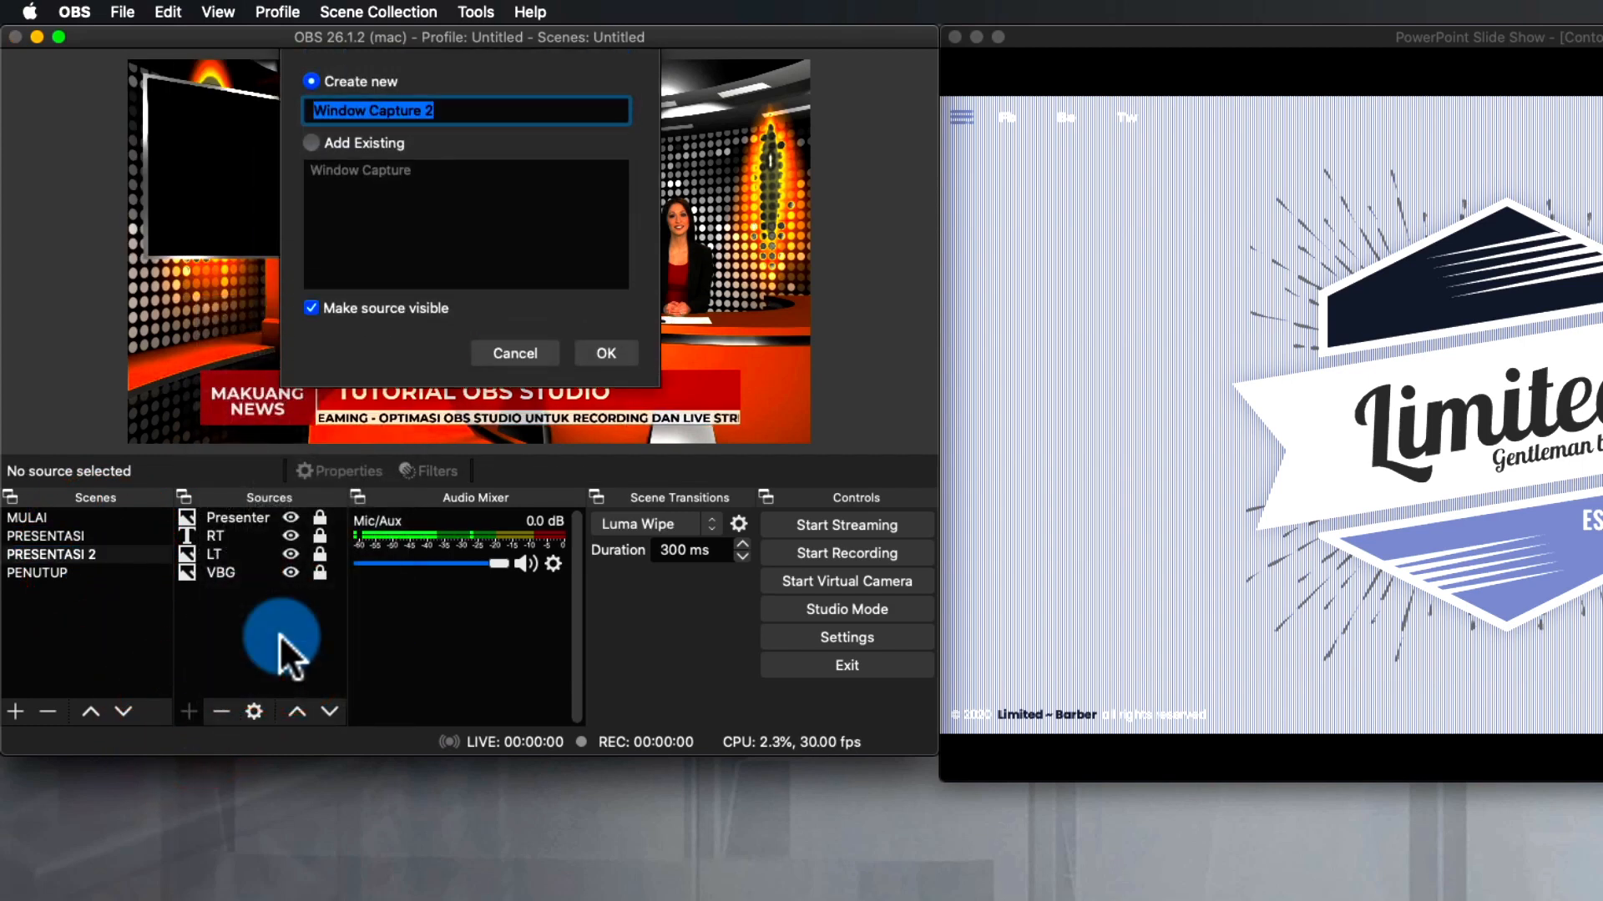
left_click(591, 366)
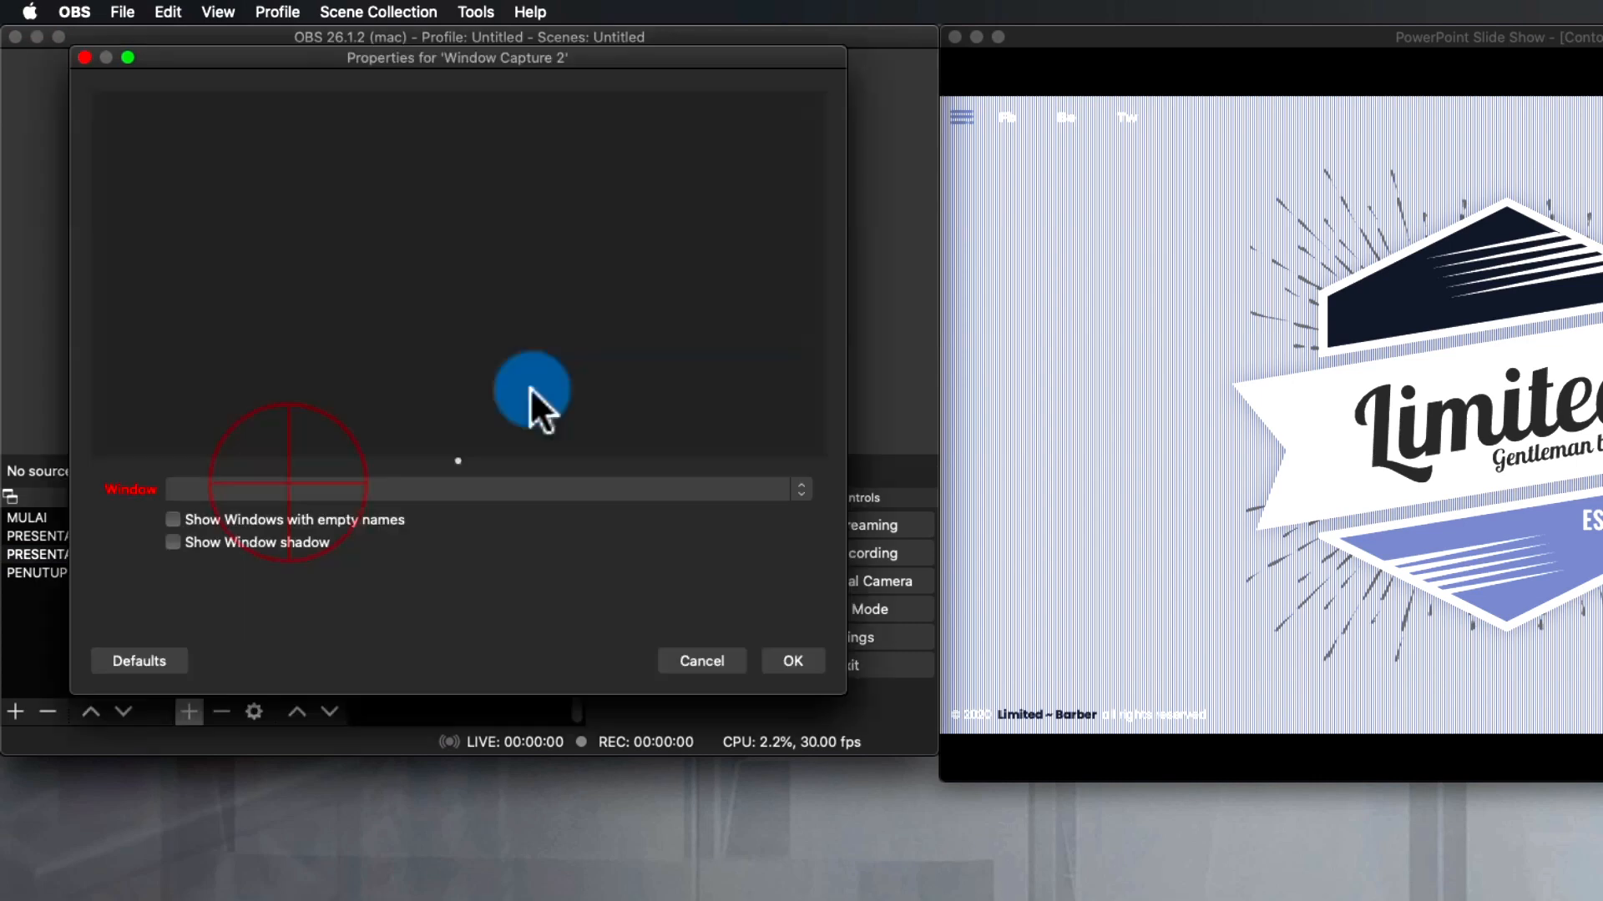
left_click(309, 491)
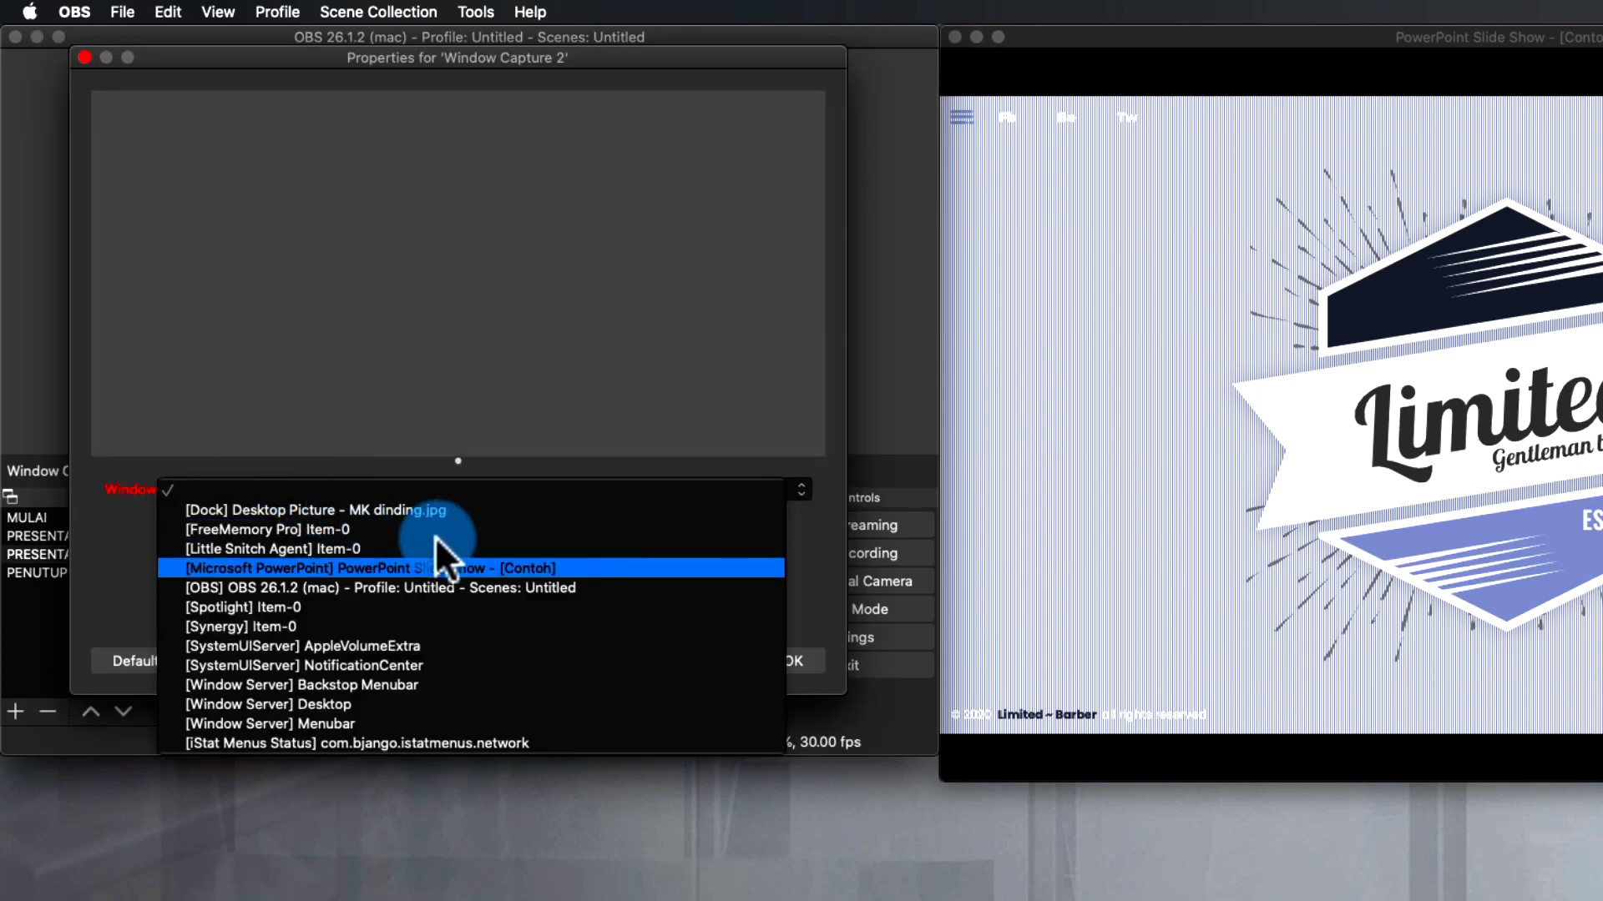
left_click(538, 573)
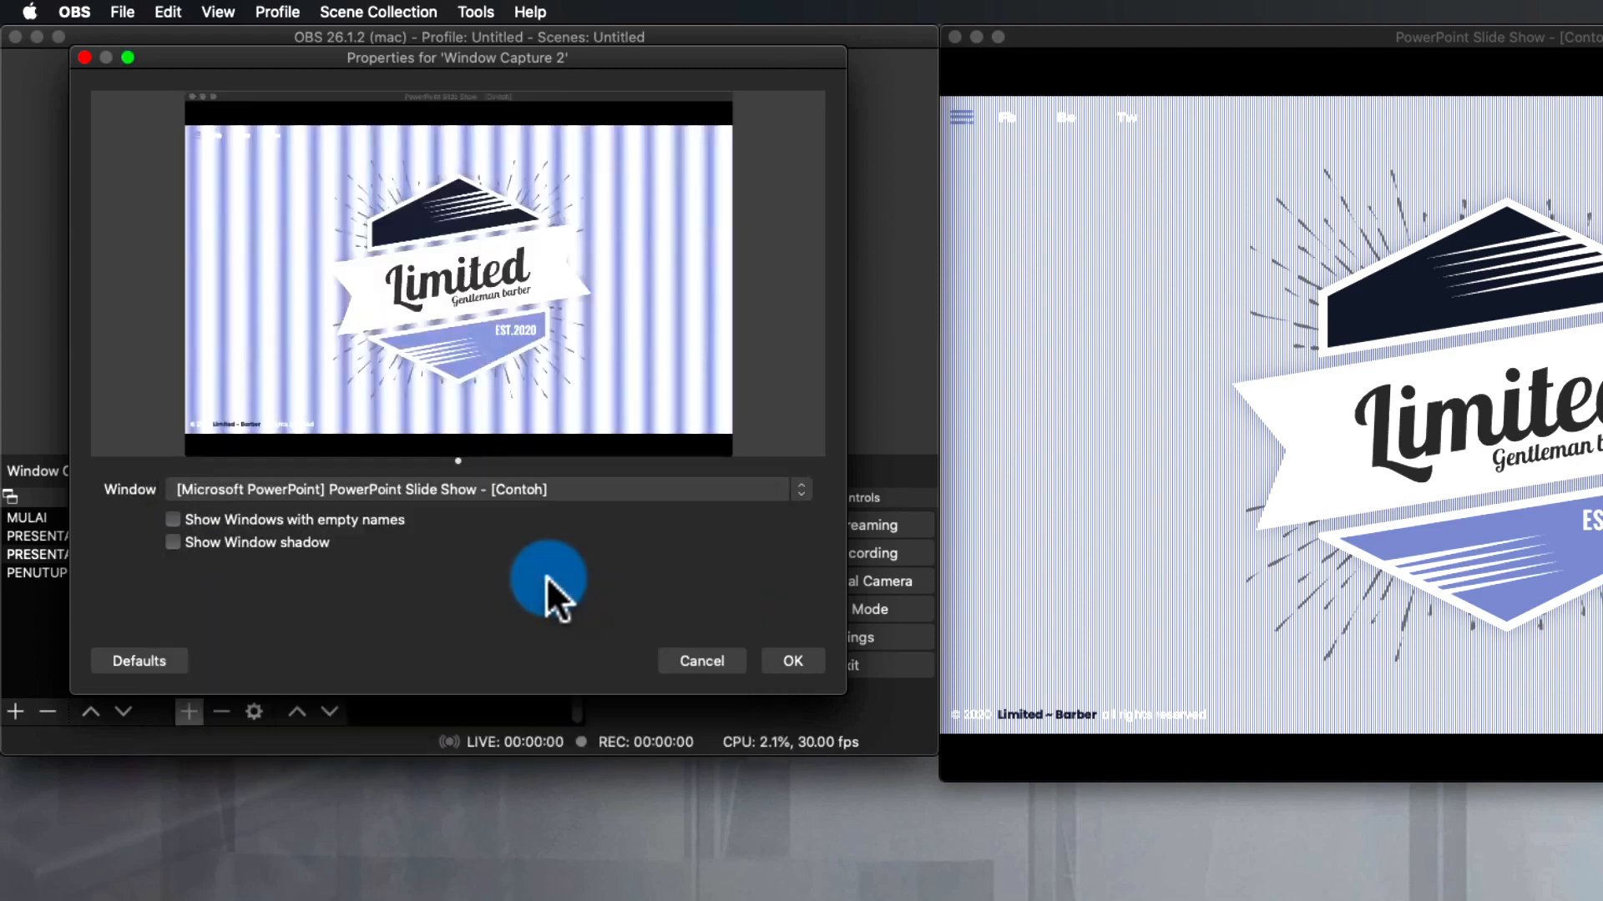
left_click(784, 656)
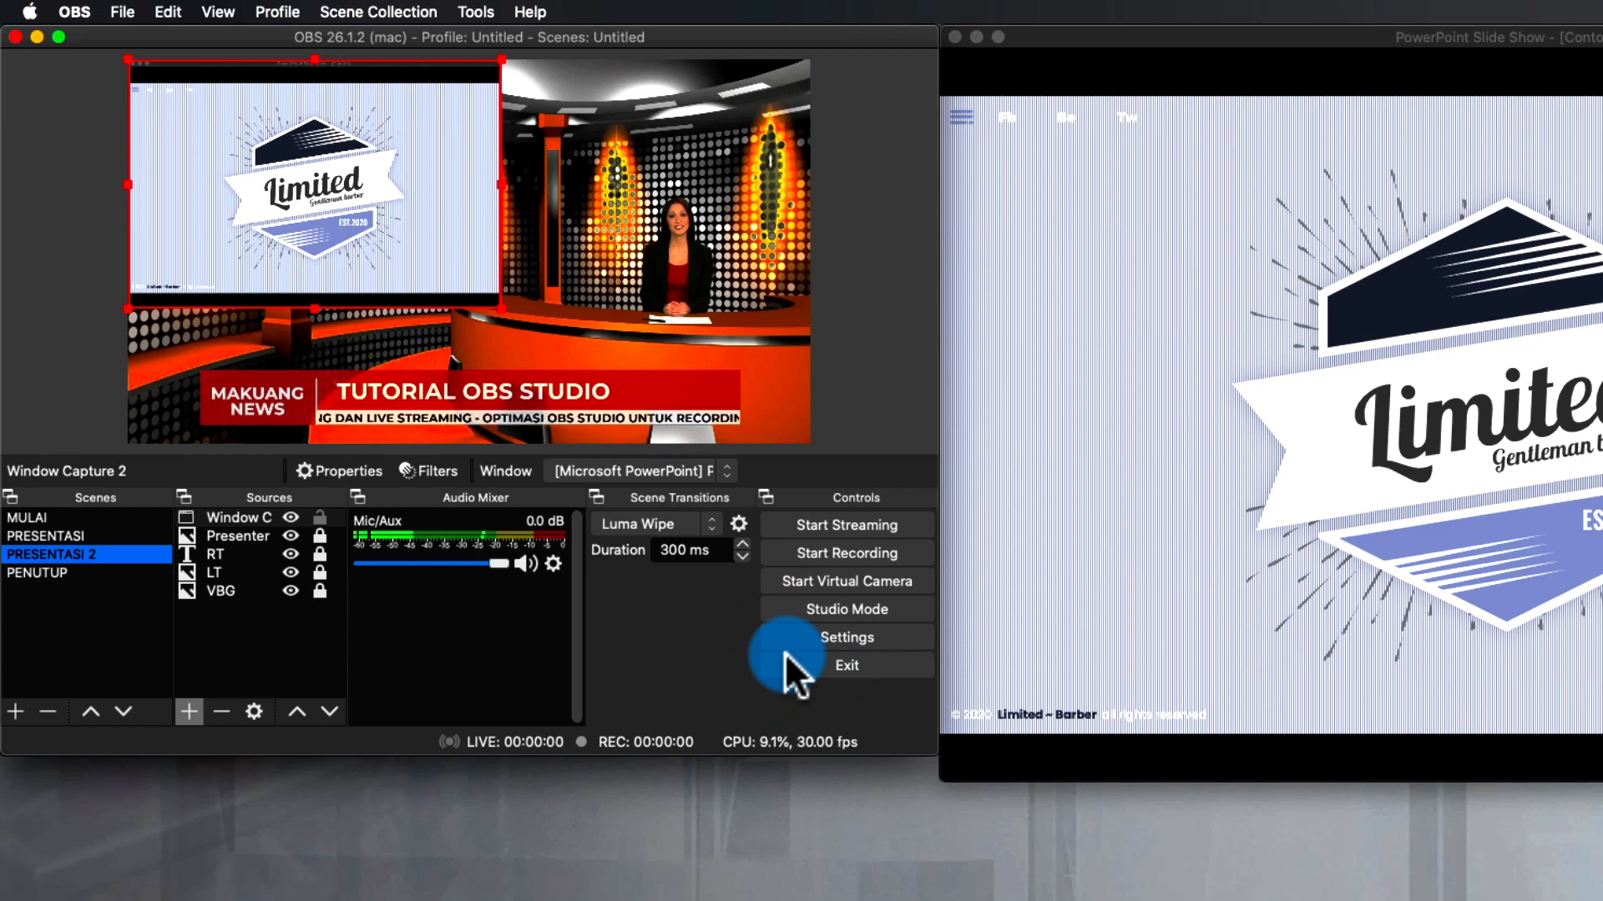
- Compare the captured windows in the PRESENTASI and PRESENTASI 2 scenes, and switch to the PowerPoint slide show window
left_click(89, 538)
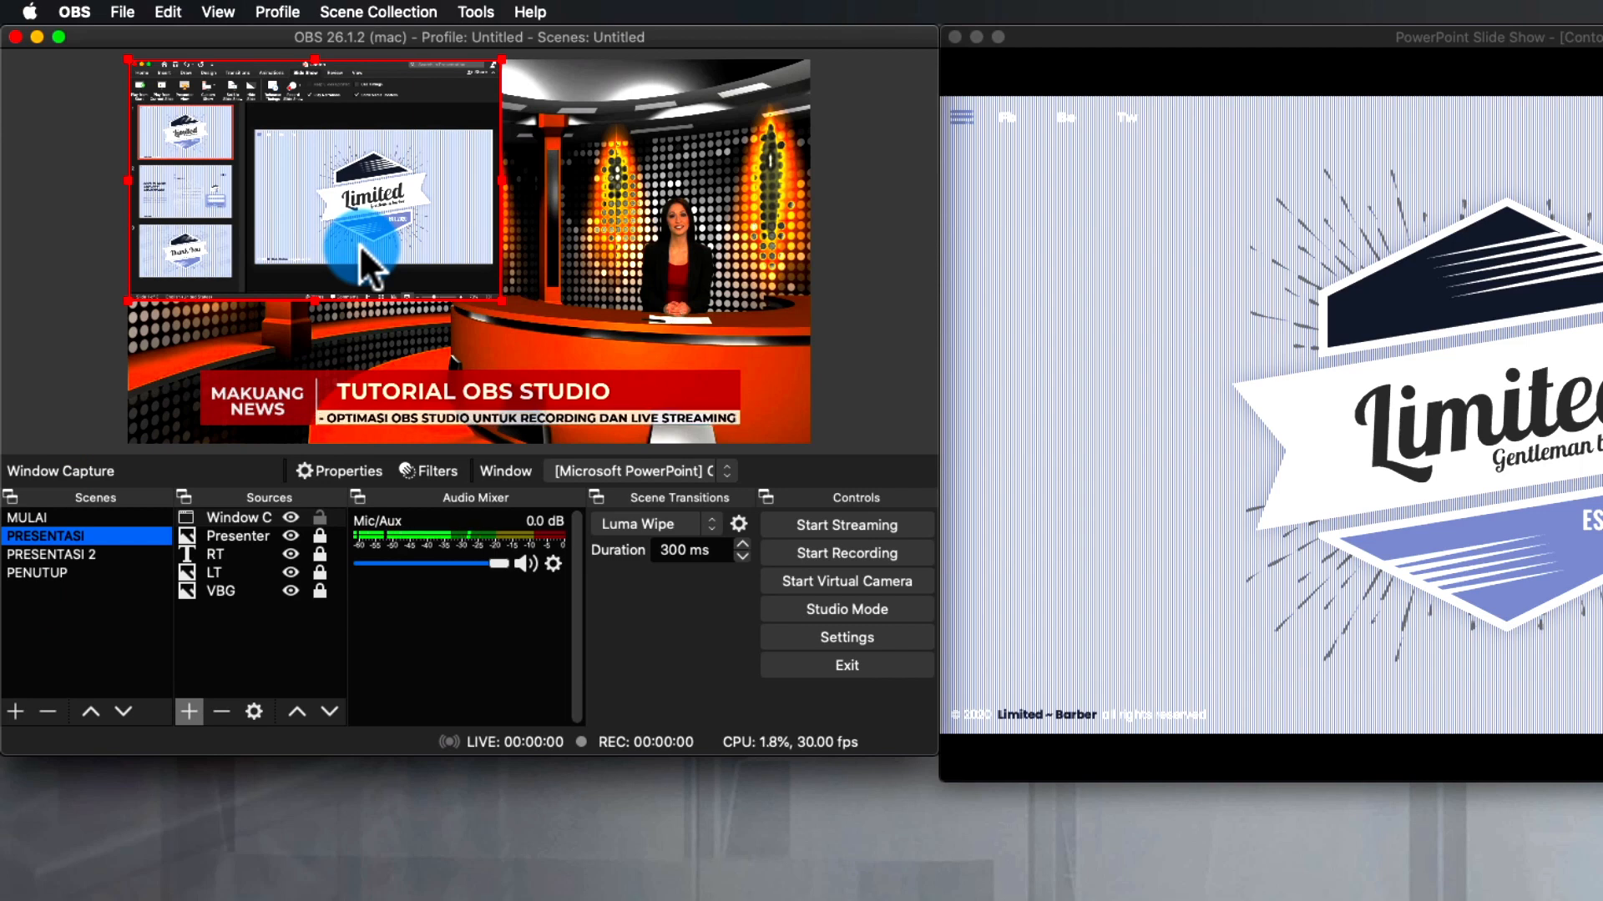
left_click(100, 555)
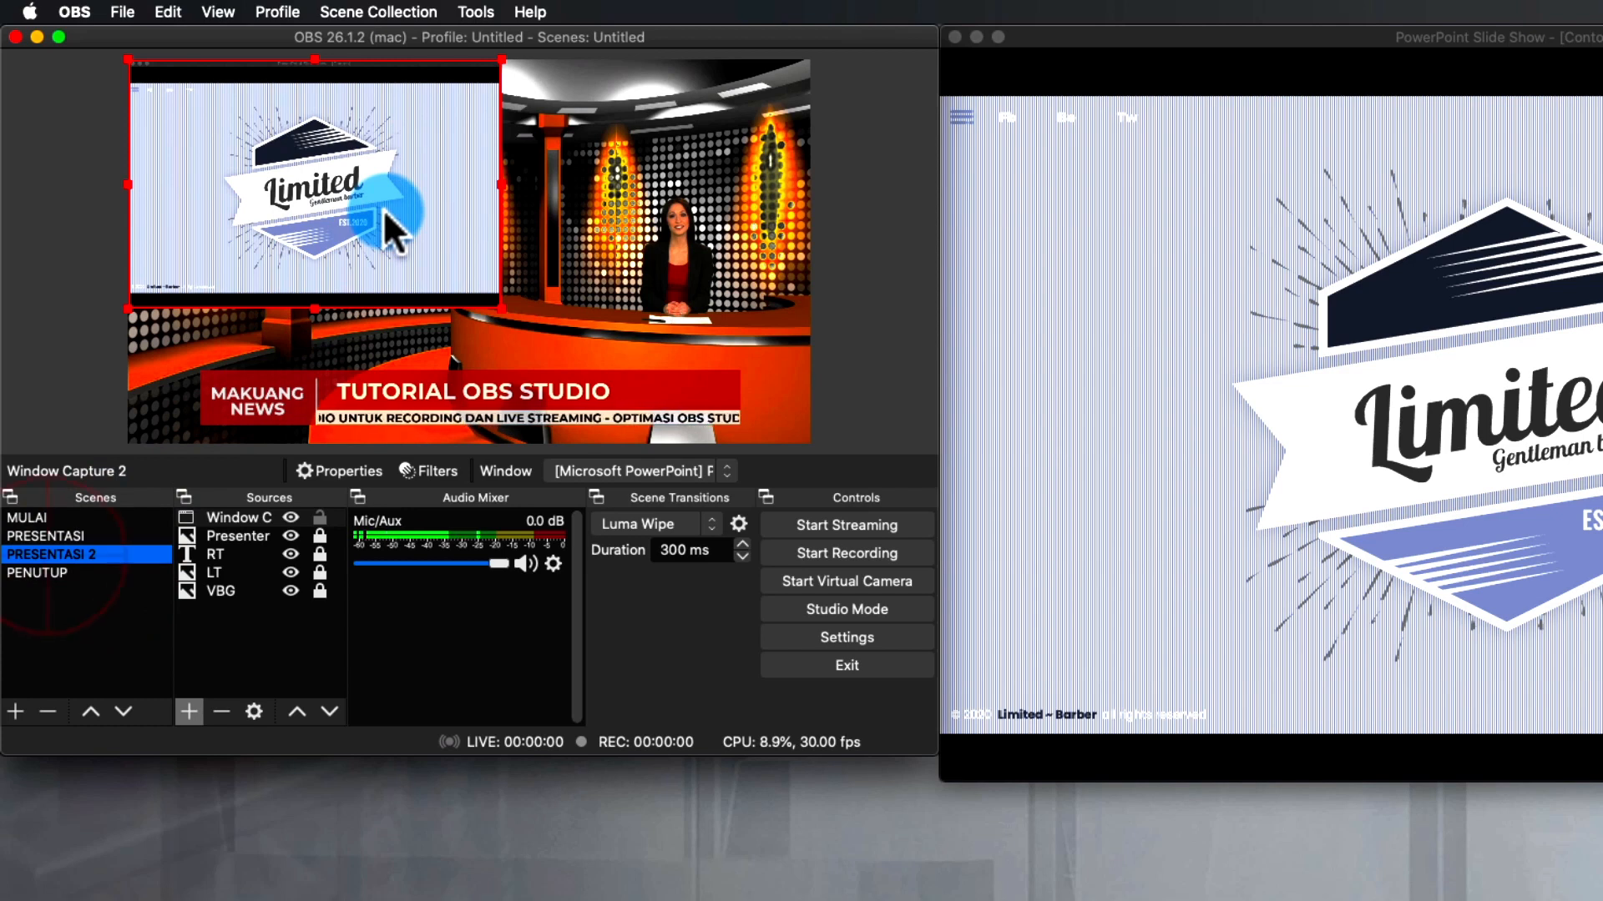
left_click(63, 536)
left_click(411, 98)
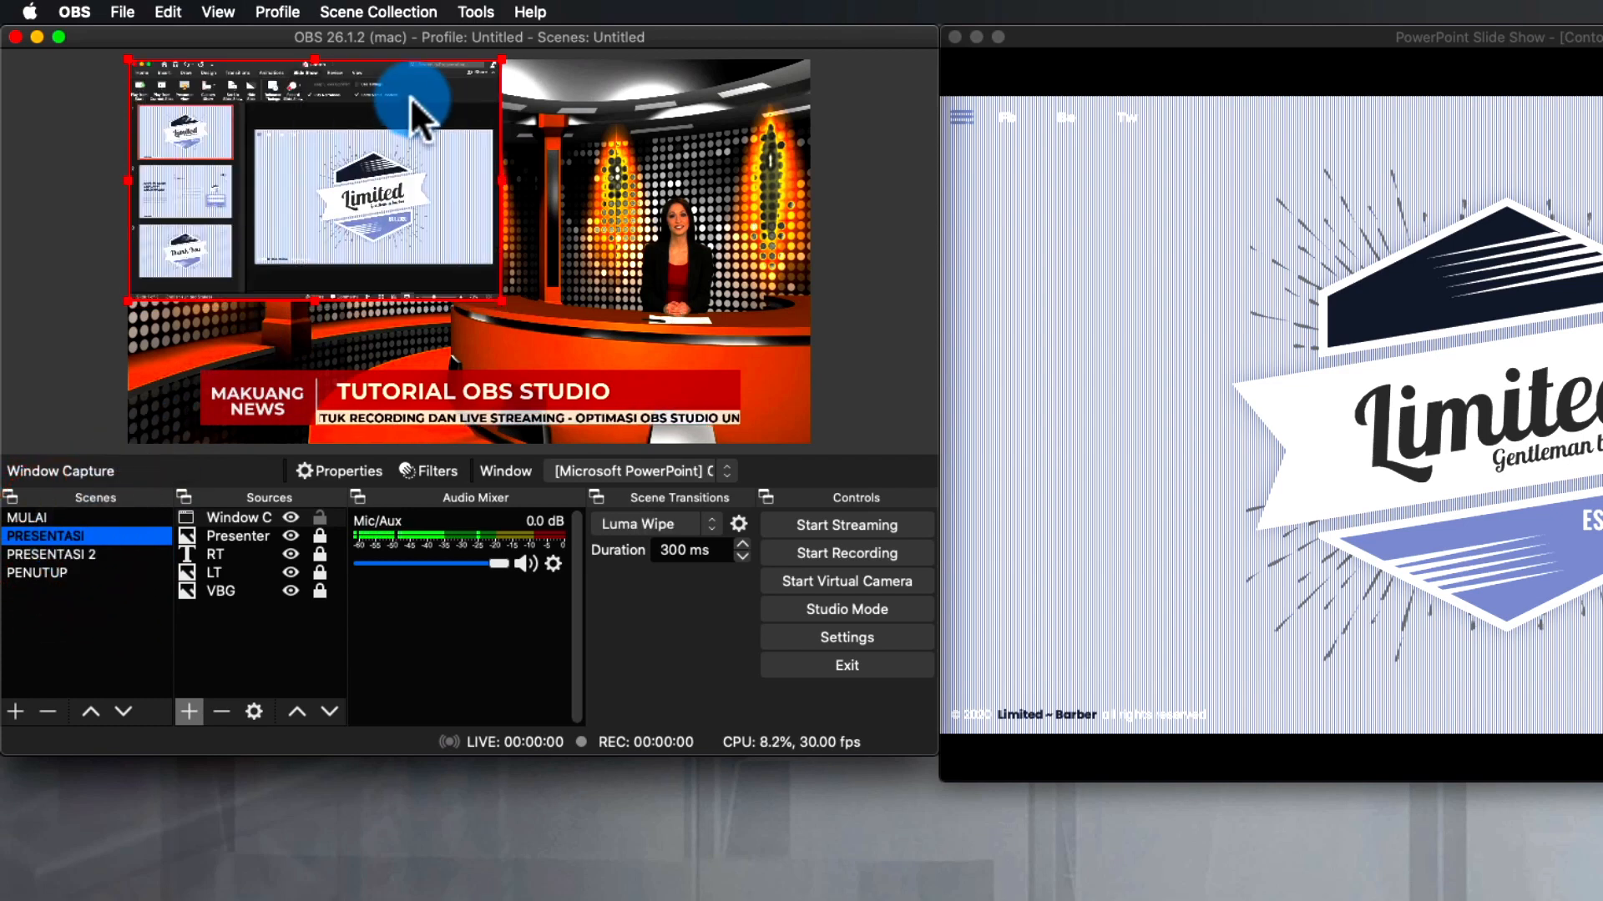
left_click(115, 537)
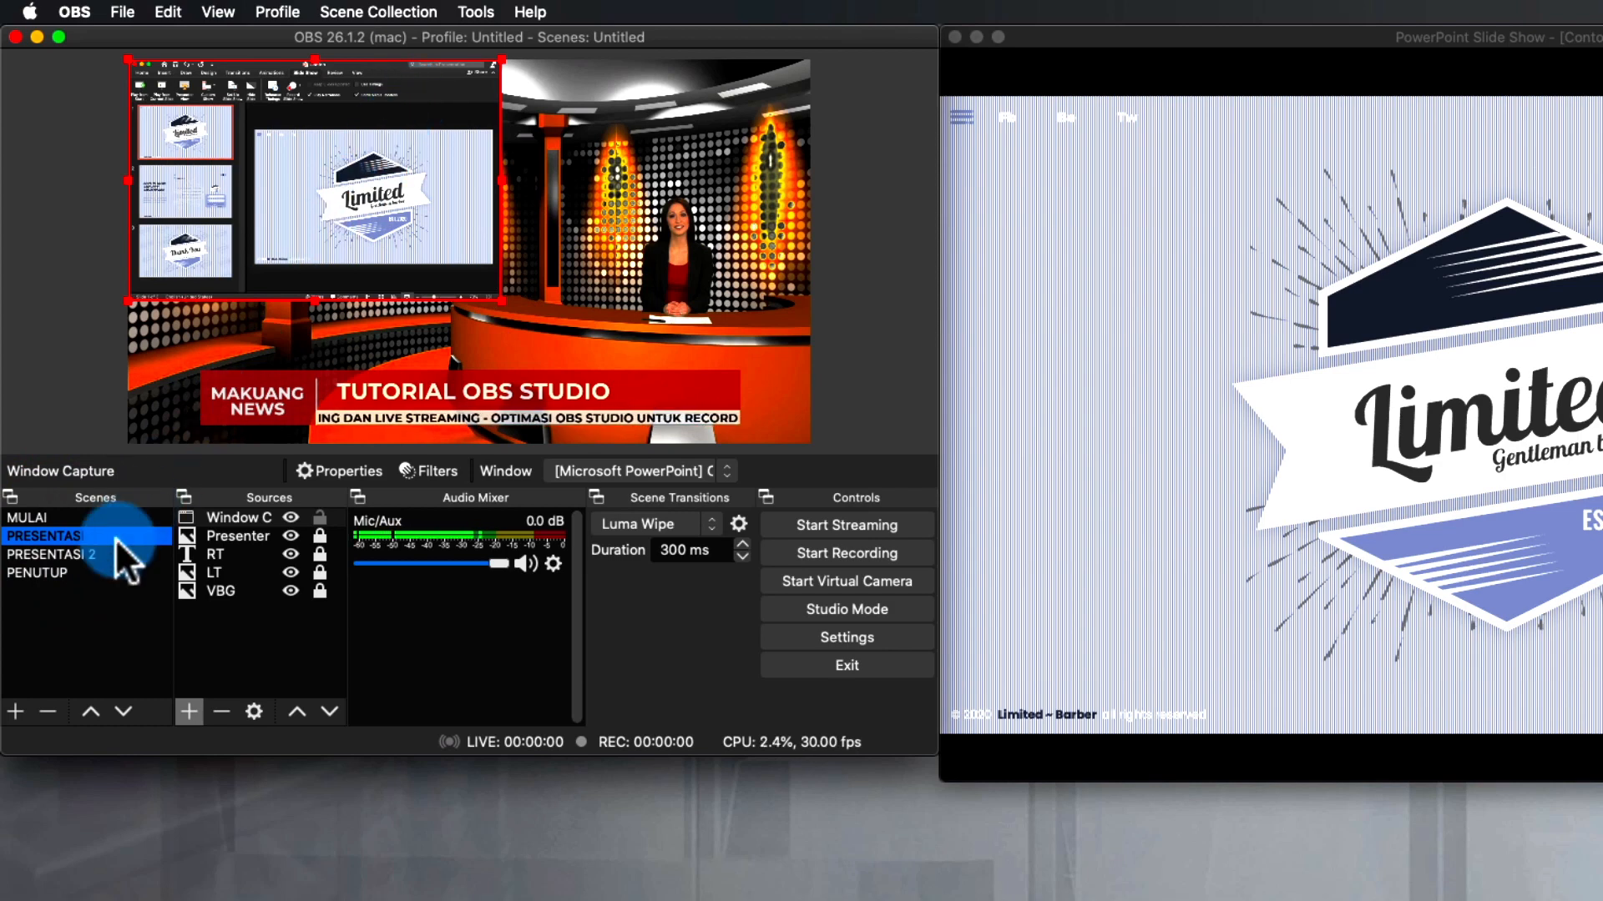
left_click(66, 559)
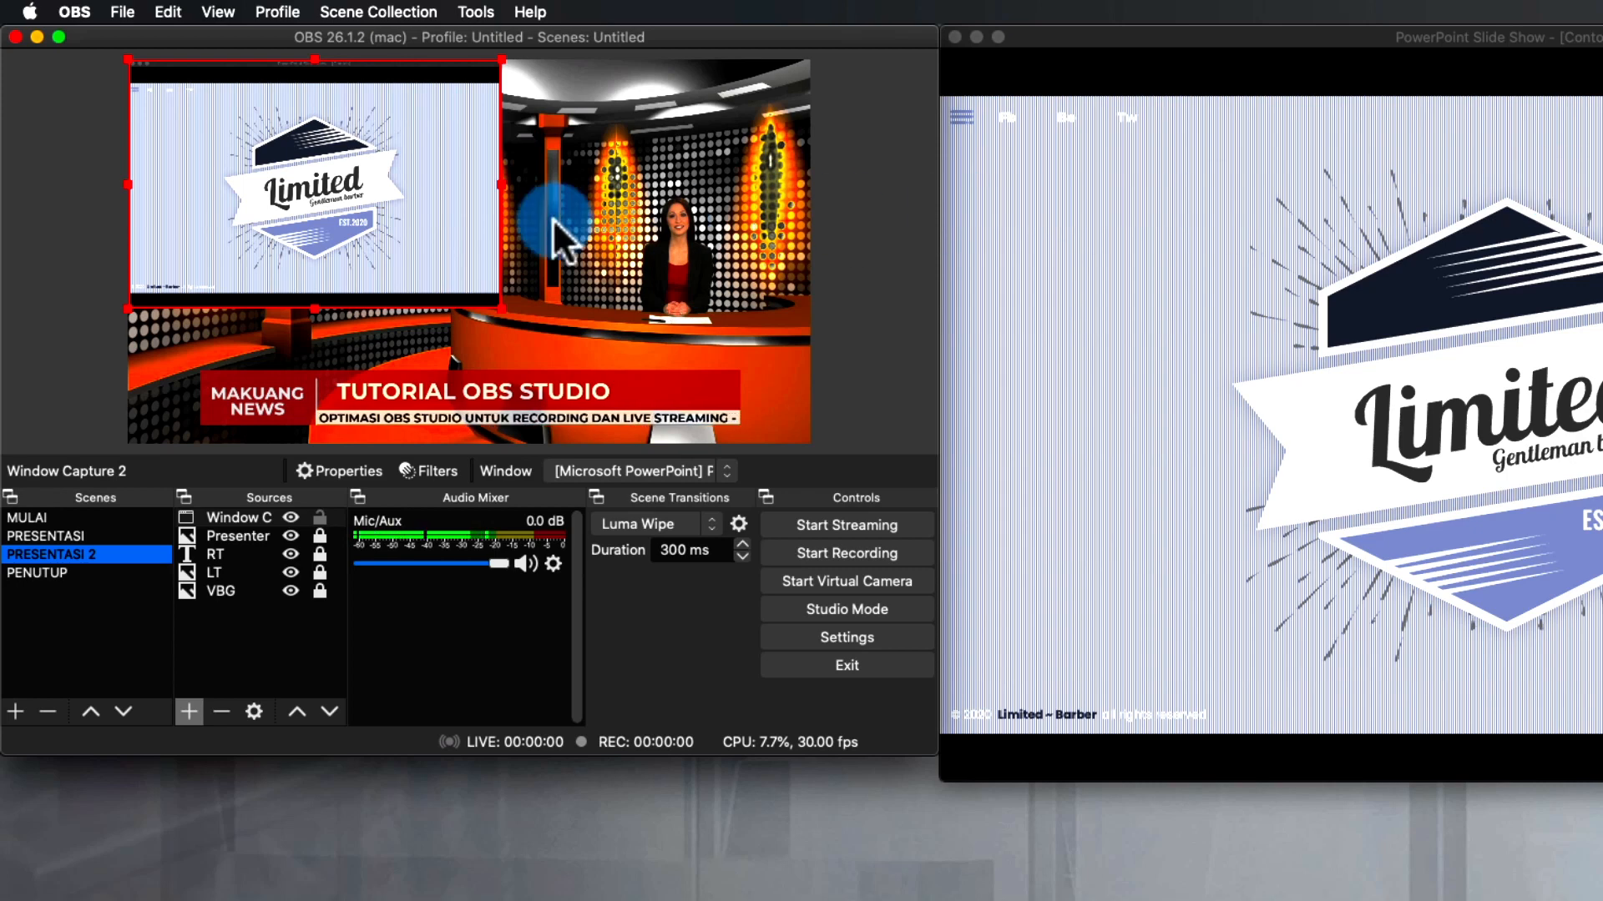
left_click(1208, 769)
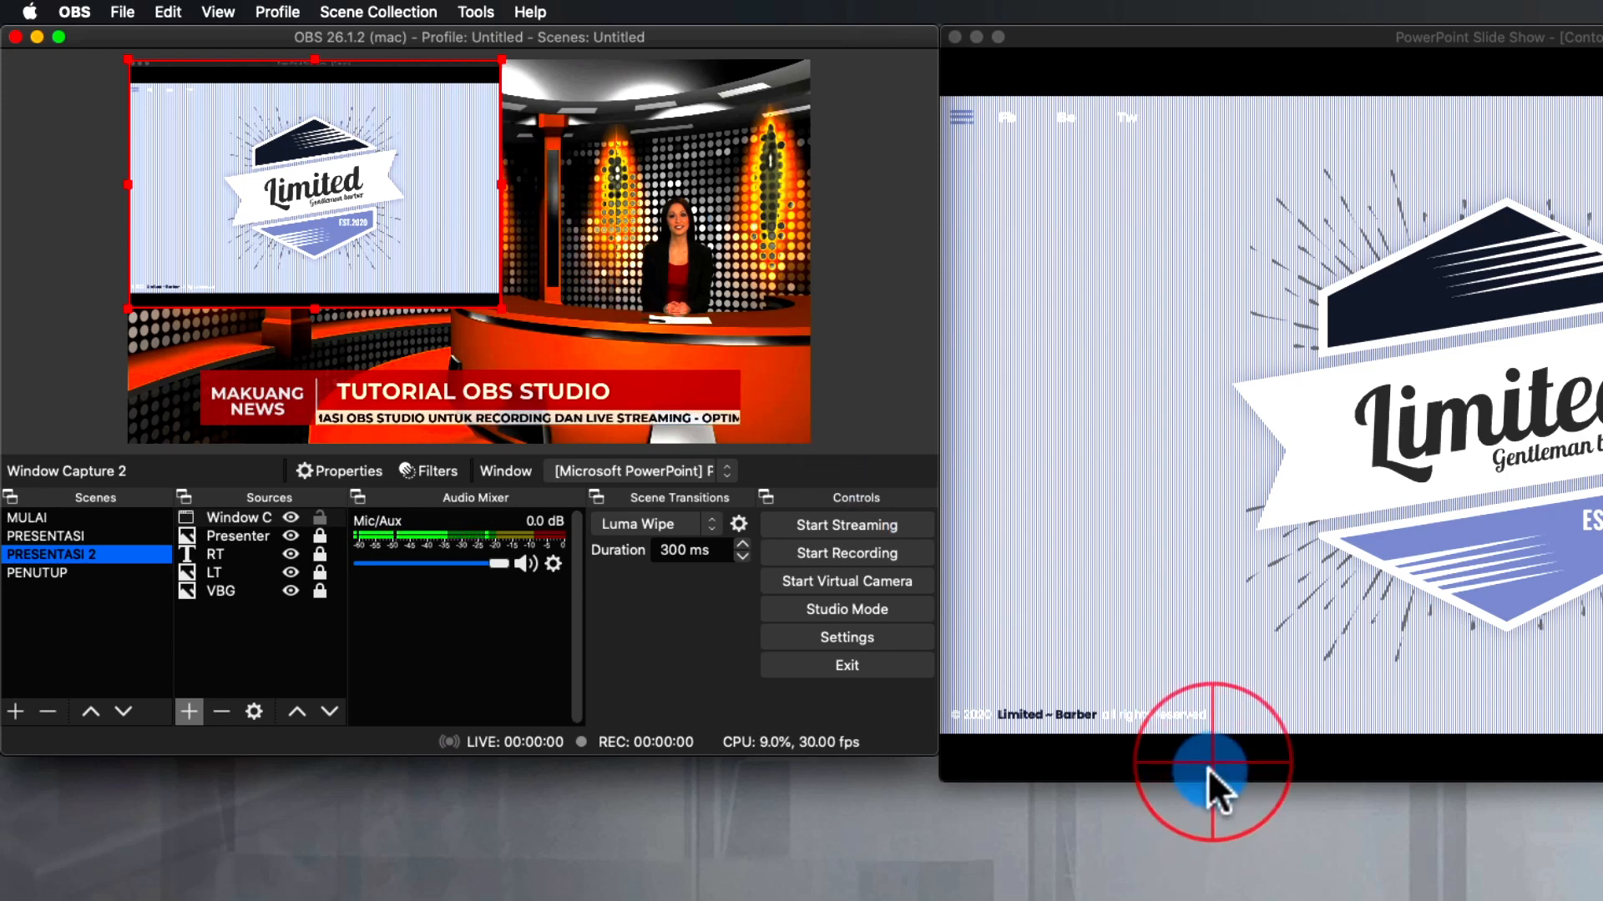
- Adjust the slide show window's height to trim its black bars, and advance to the SIGN IN NOW AND GET ADVANTAGE slide
left_click_drag(1058, 781, 1034, 900)
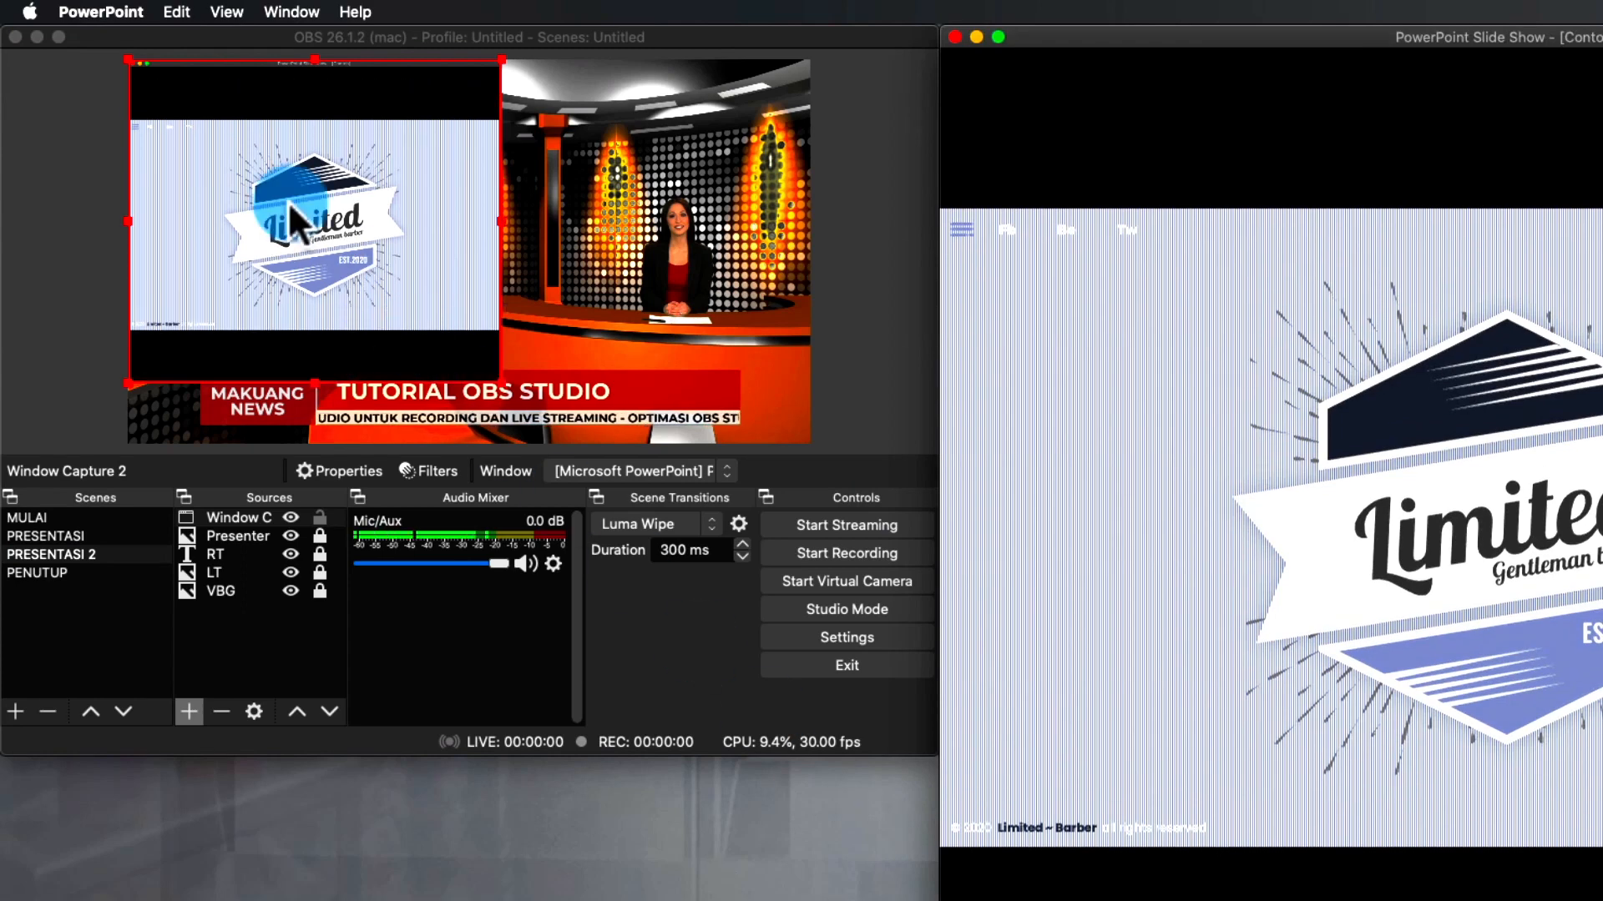
left_click(1142, 872)
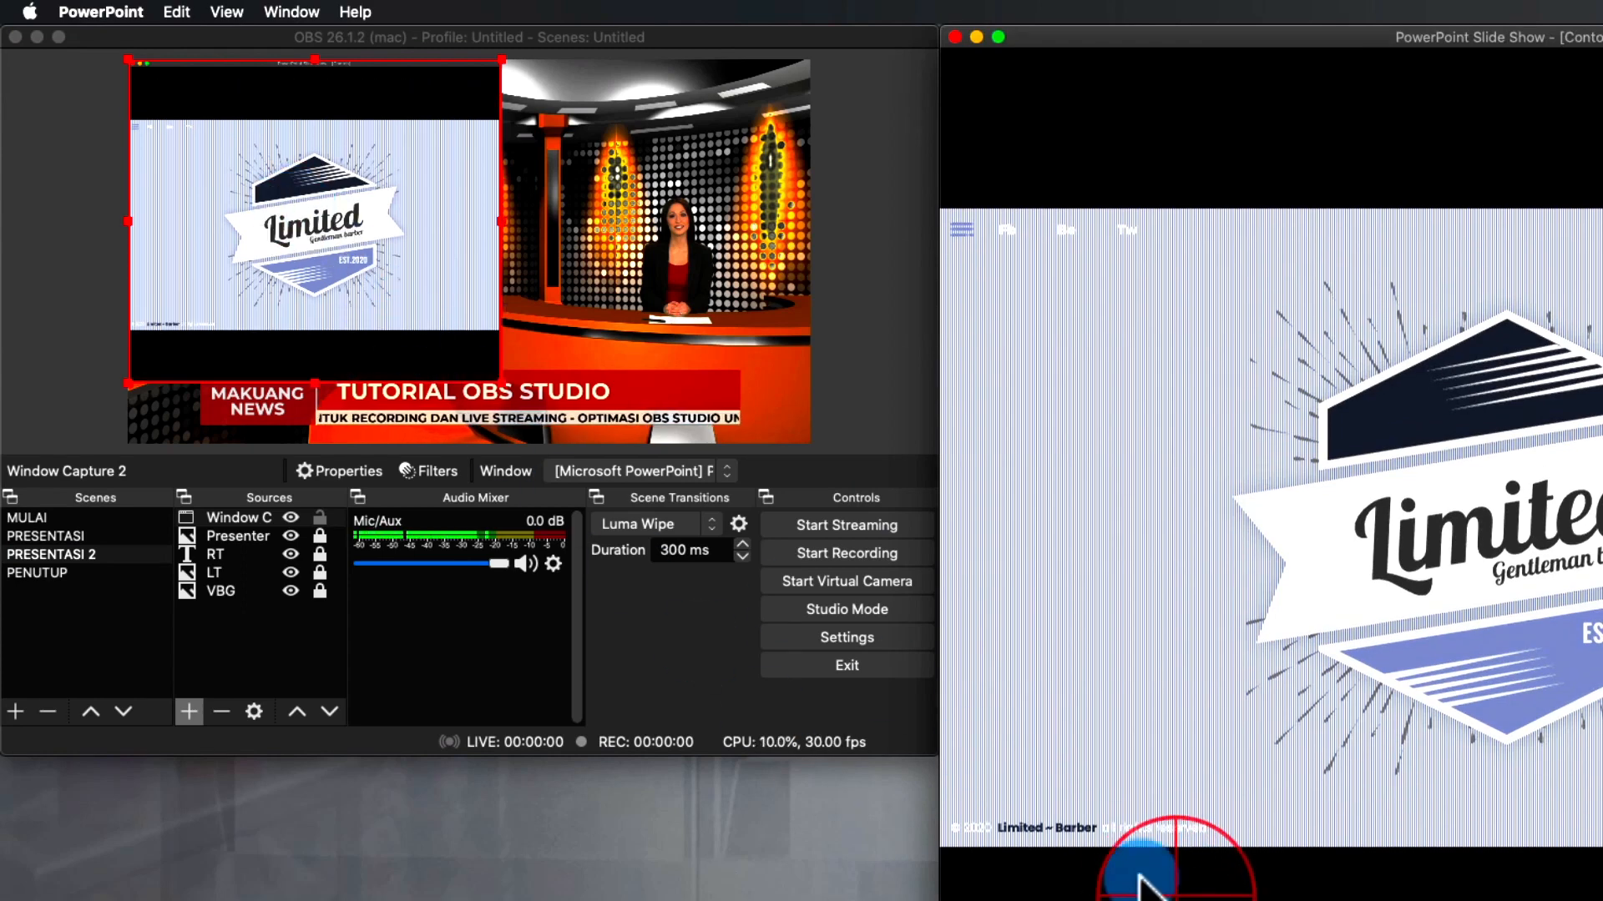
left_click_drag(1197, 898, 1214, 754)
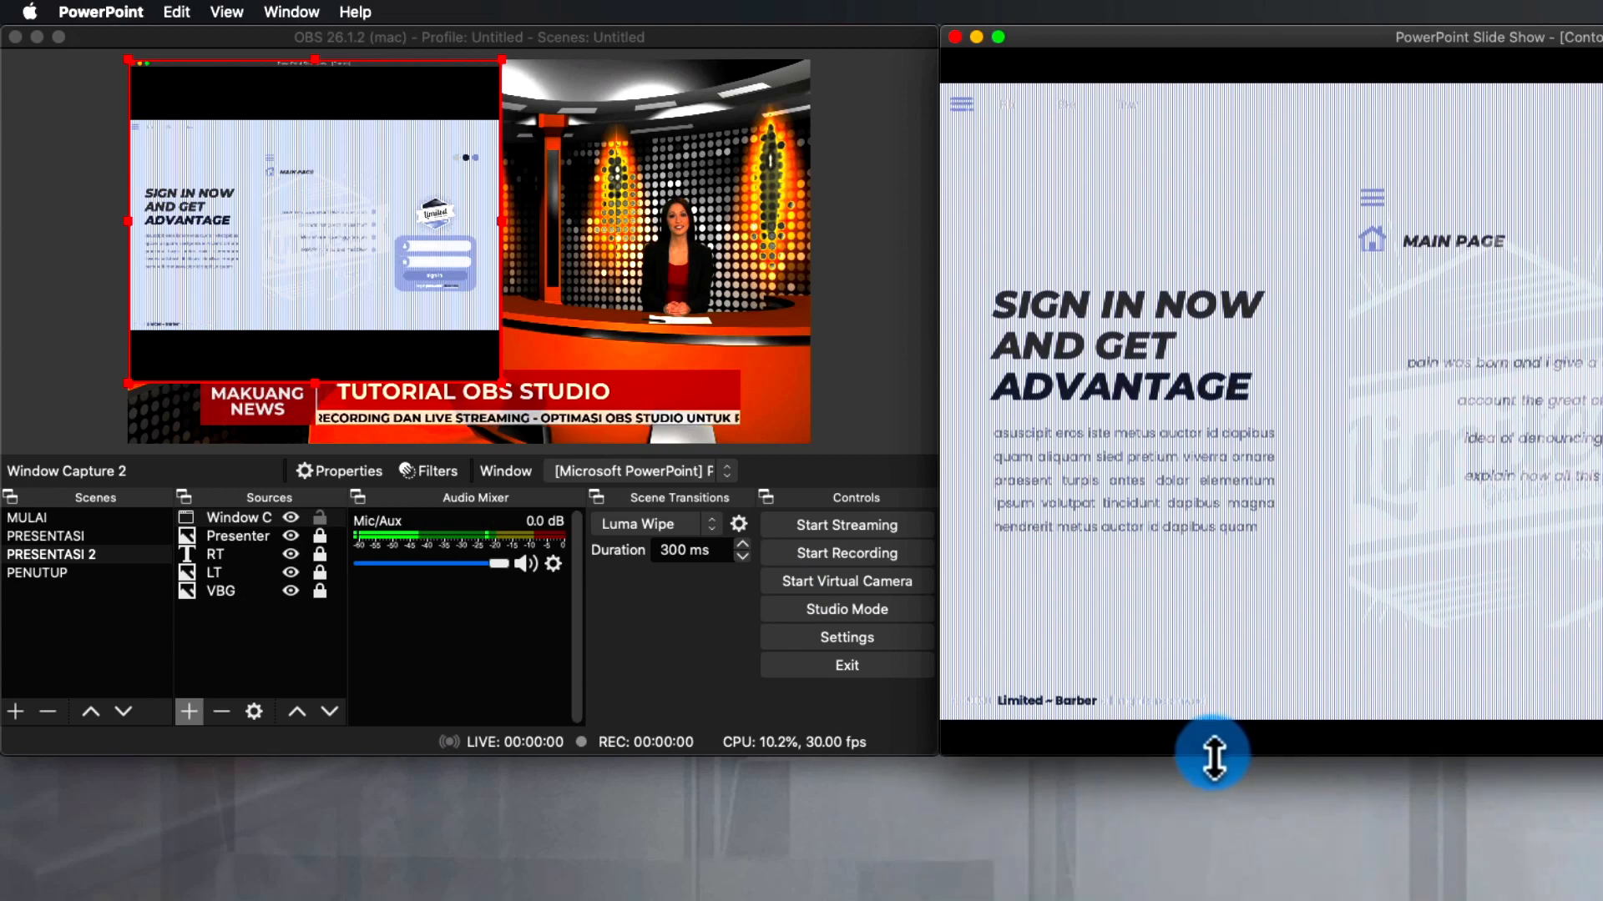
- Switch to OBS and crop the title bar and black bars off the bottom and top edges of Window Capture 2
left_click(274, 178)
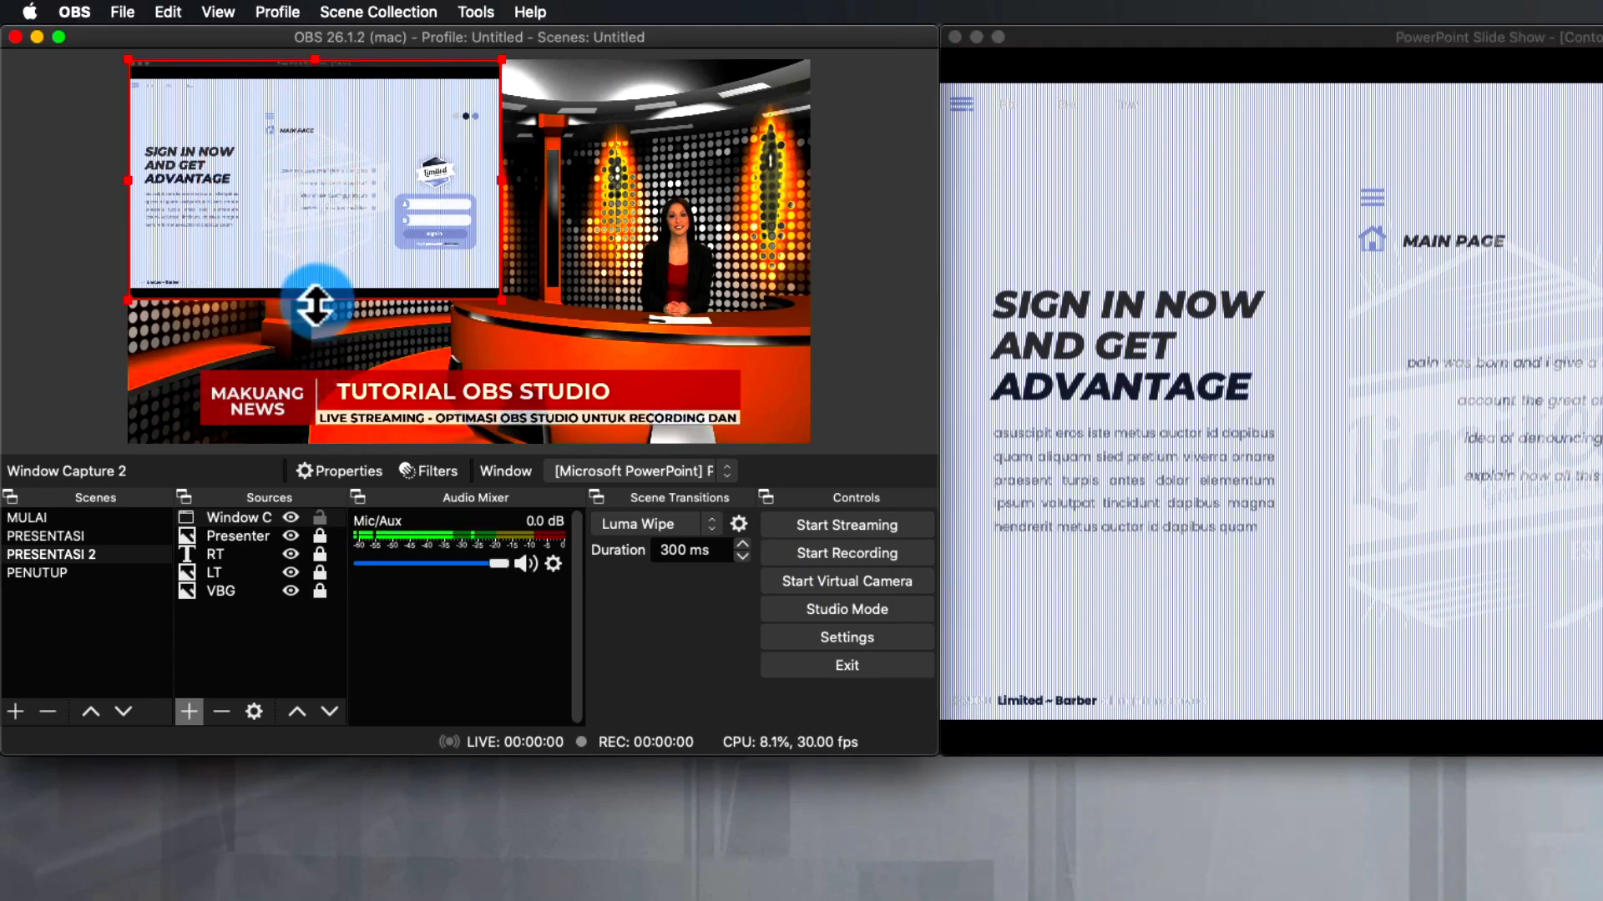
mouse_move(316, 306)
left_mouse_down()
mouse_move(307, 279)
mouse_move(317, 293)
left_mouse_up()
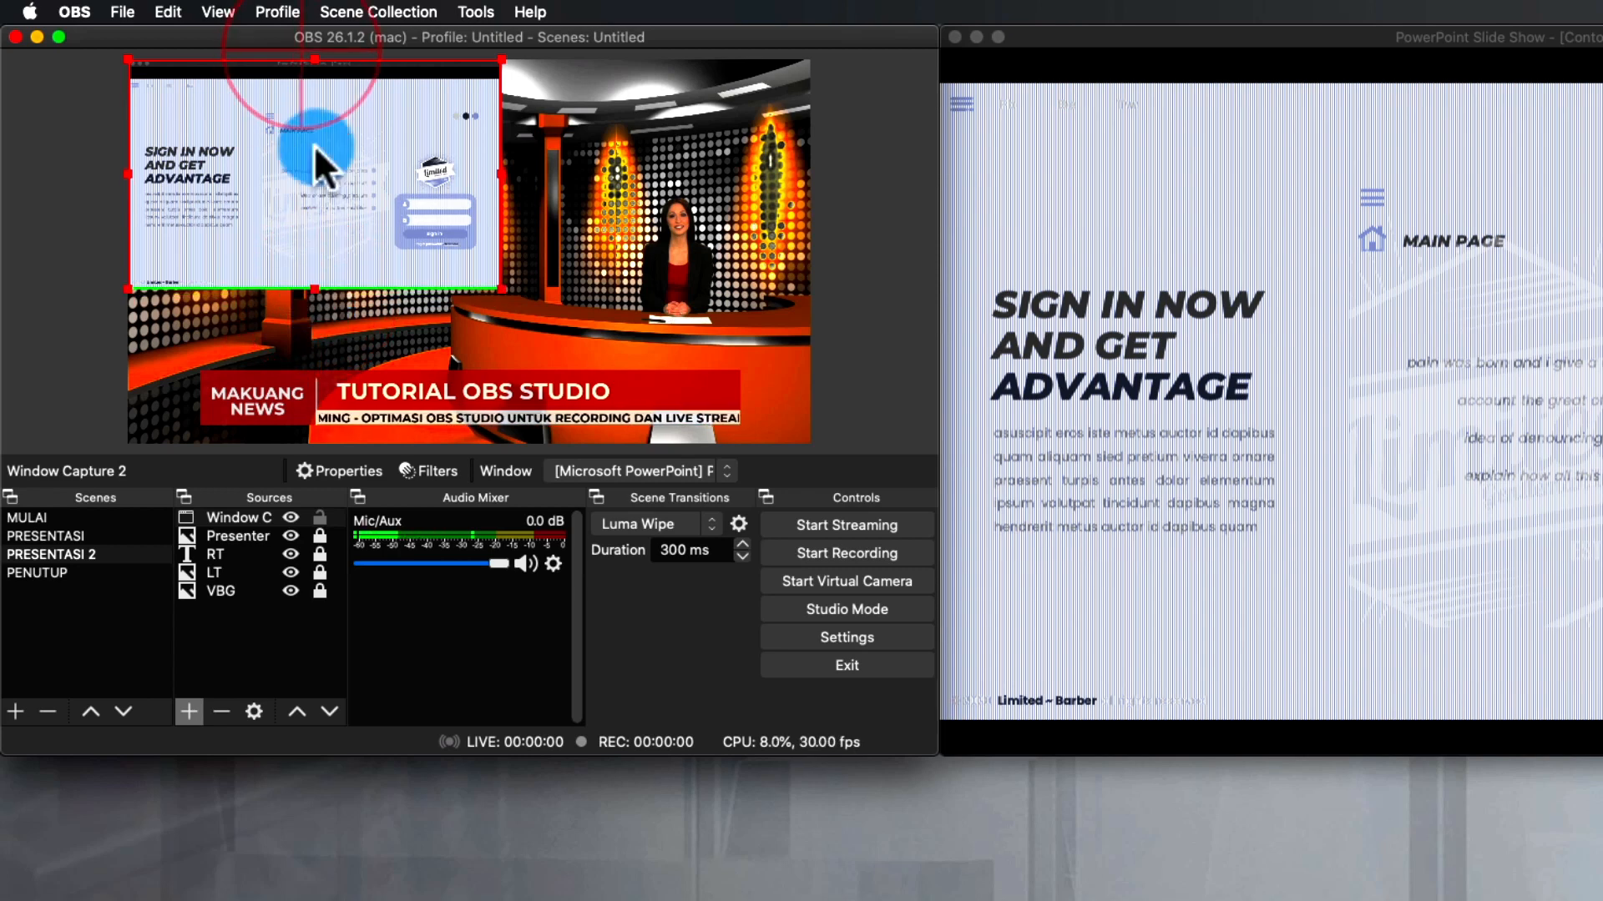
left_click_drag(315, 59, 314, 81)
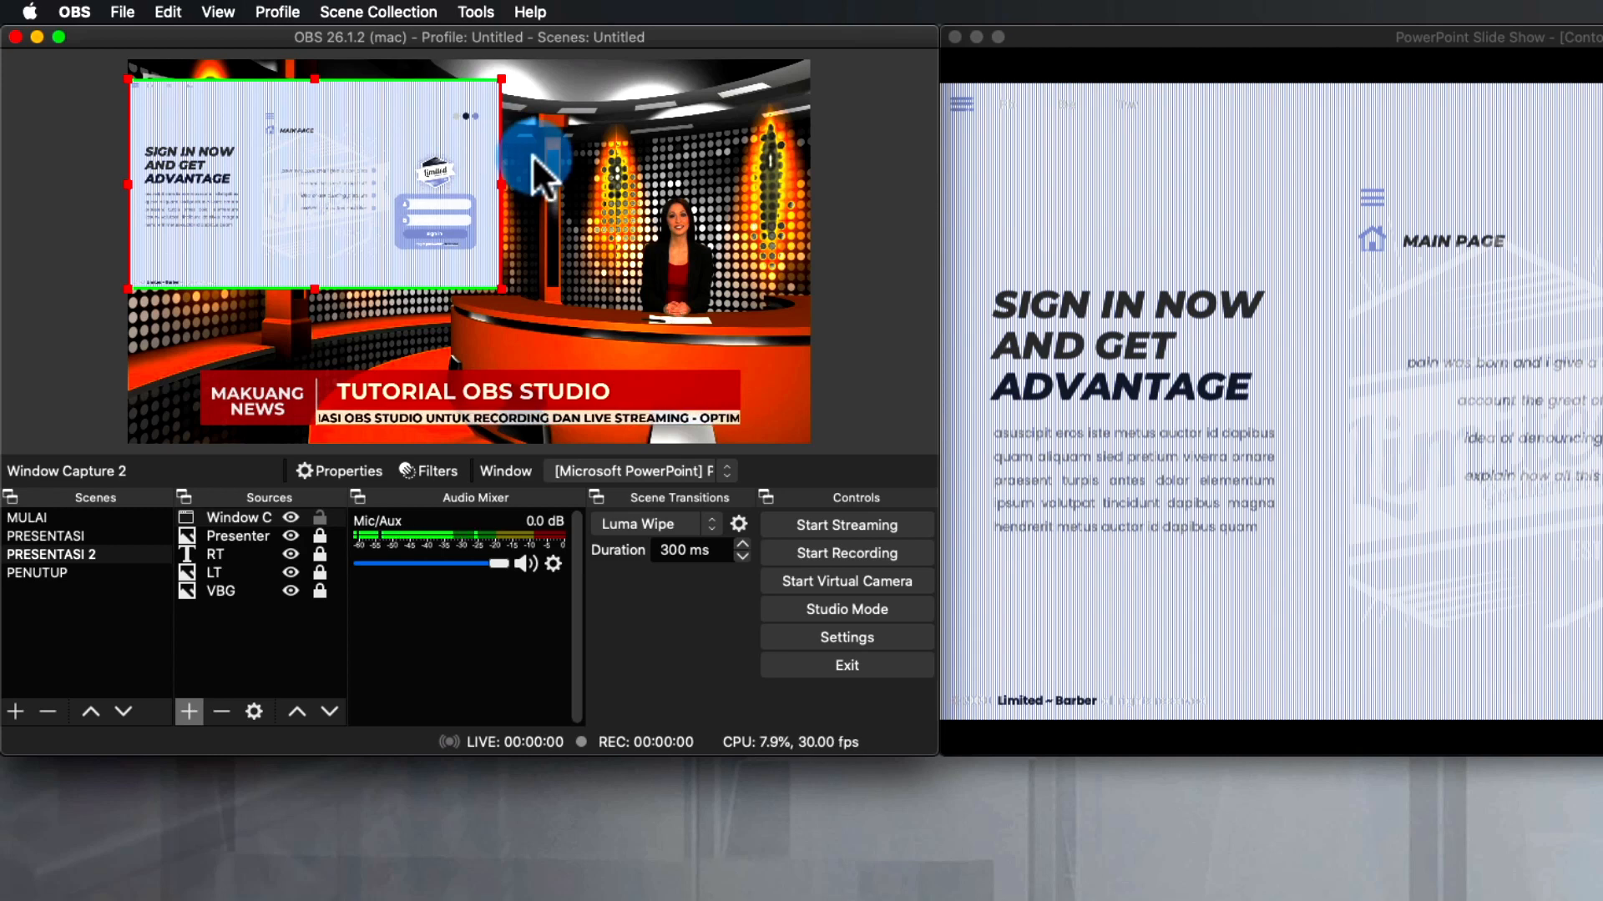
- Move Window Capture 2 below VBG in the source order, and scale it down to fit the virtual studio's screen
left_click(328, 711)
left_click(328, 711)
left_click(328, 711)
left_click(327, 711)
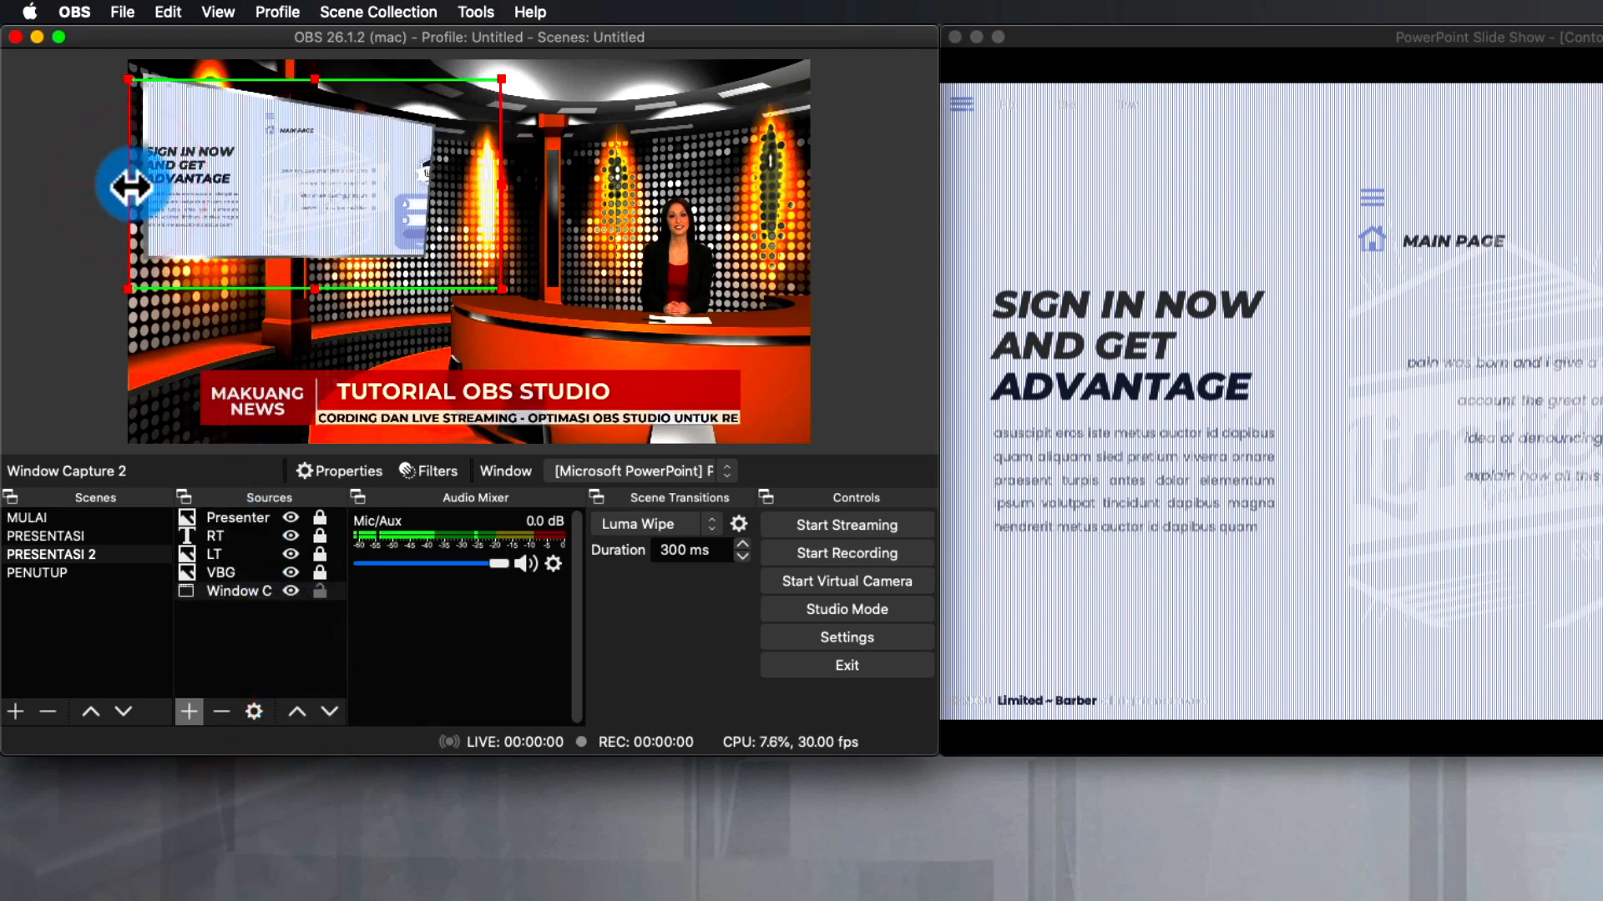
left_click_drag(130, 183, 142, 188)
left_click_drag(500, 179, 379, 188)
left_click(378, 188)
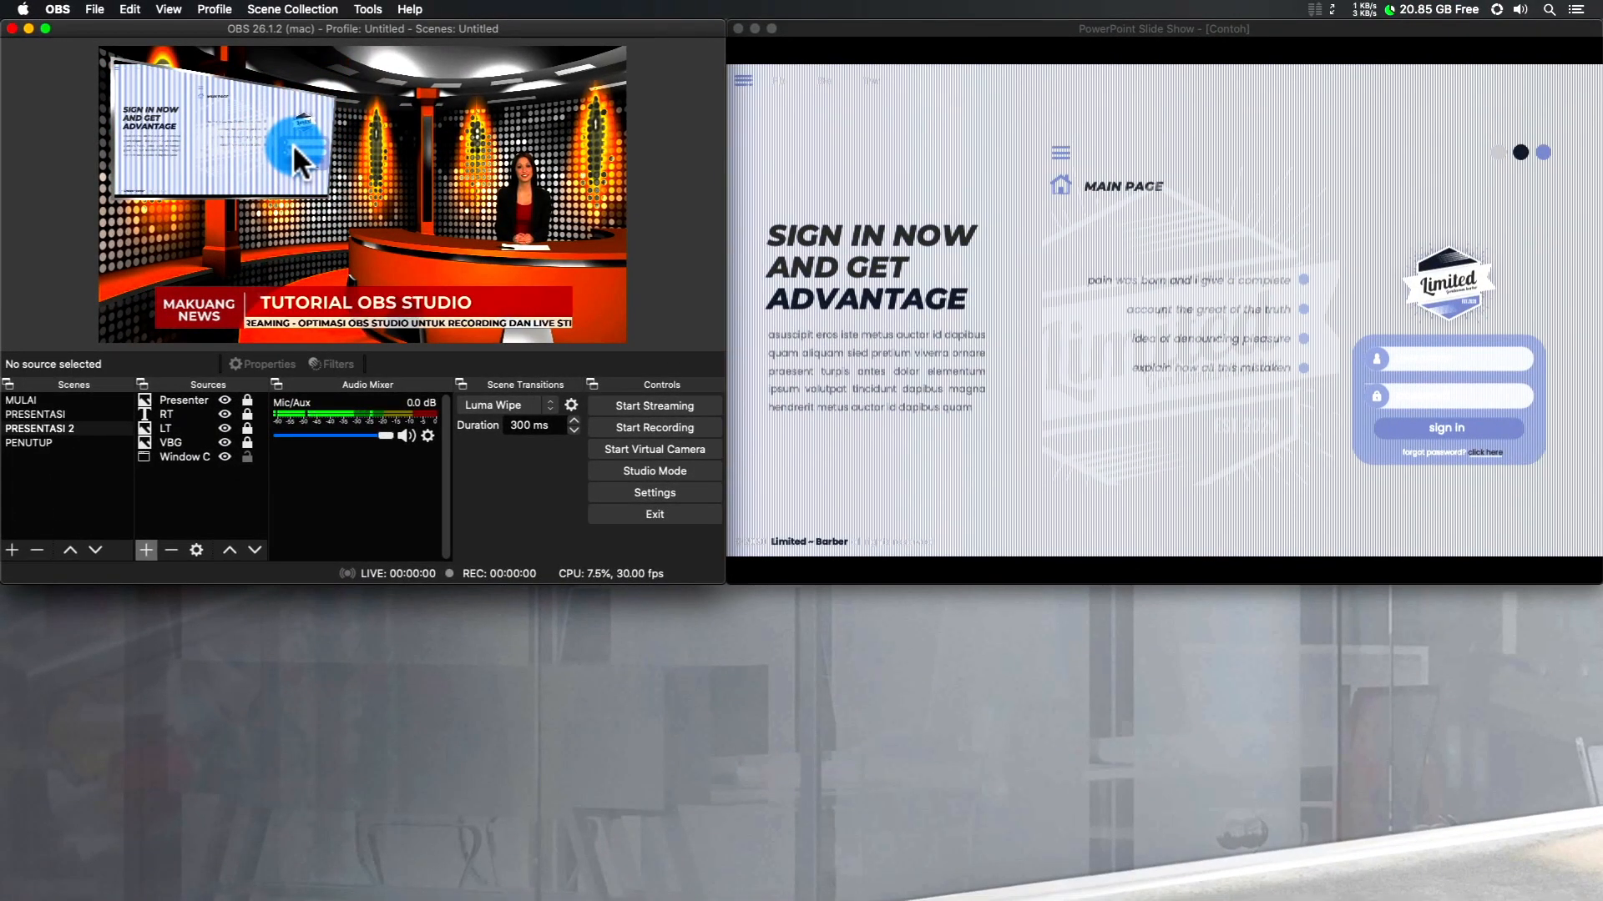
- Show the PRESENTASI 2 preview in a fullscreen projector
right_click(427, 153)
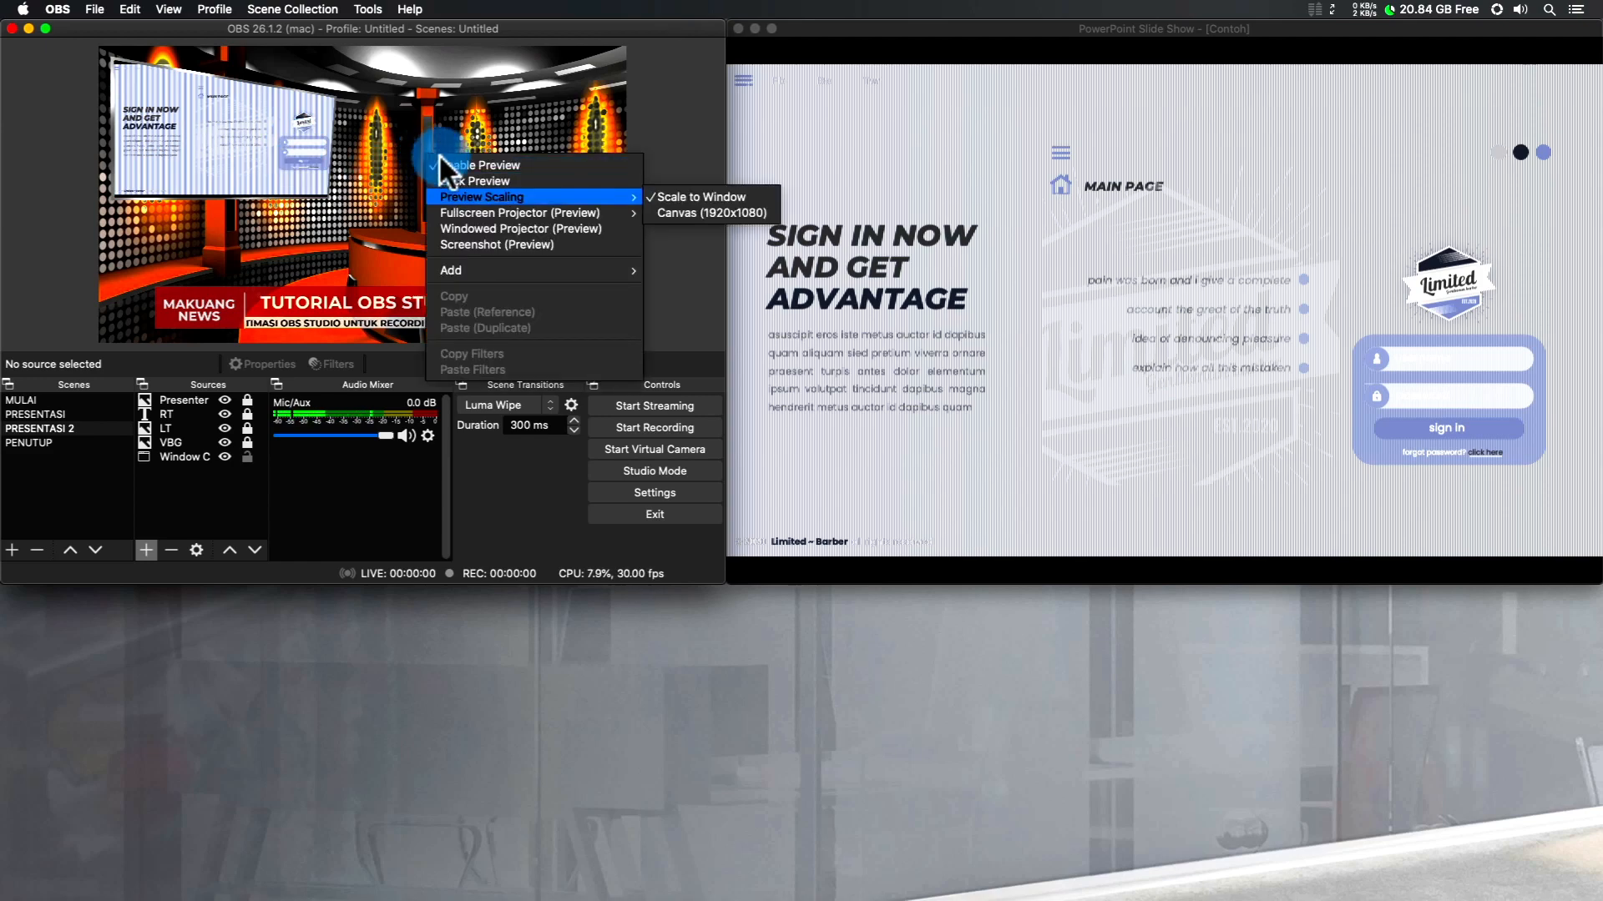
mouse_move(630, 212)
left_click(684, 210)
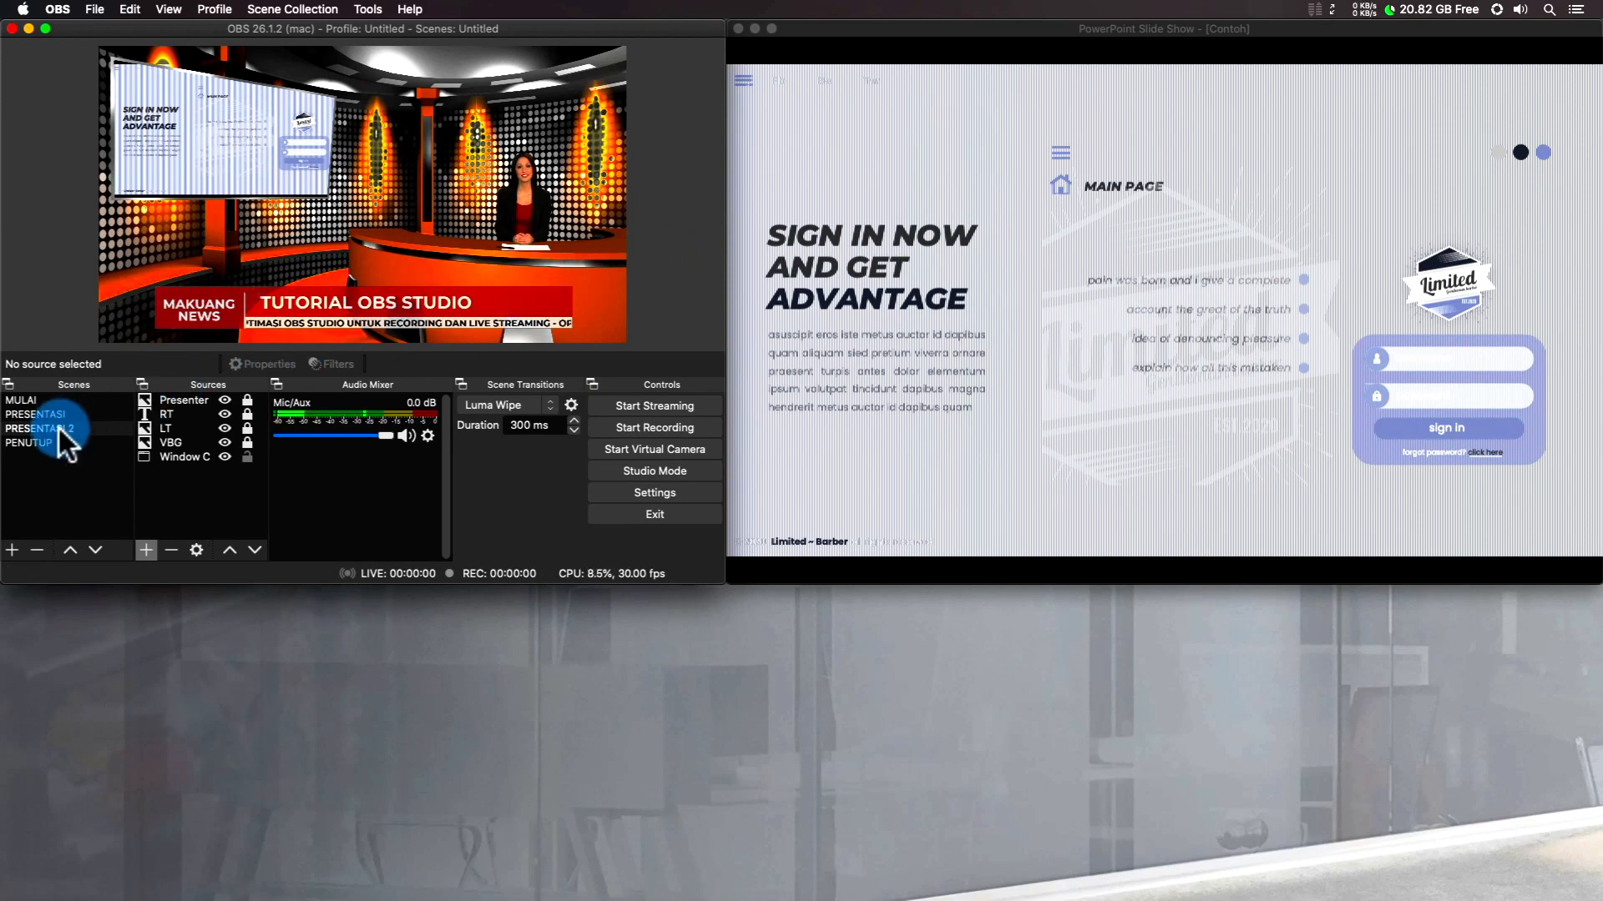
left_click(1085, 189)
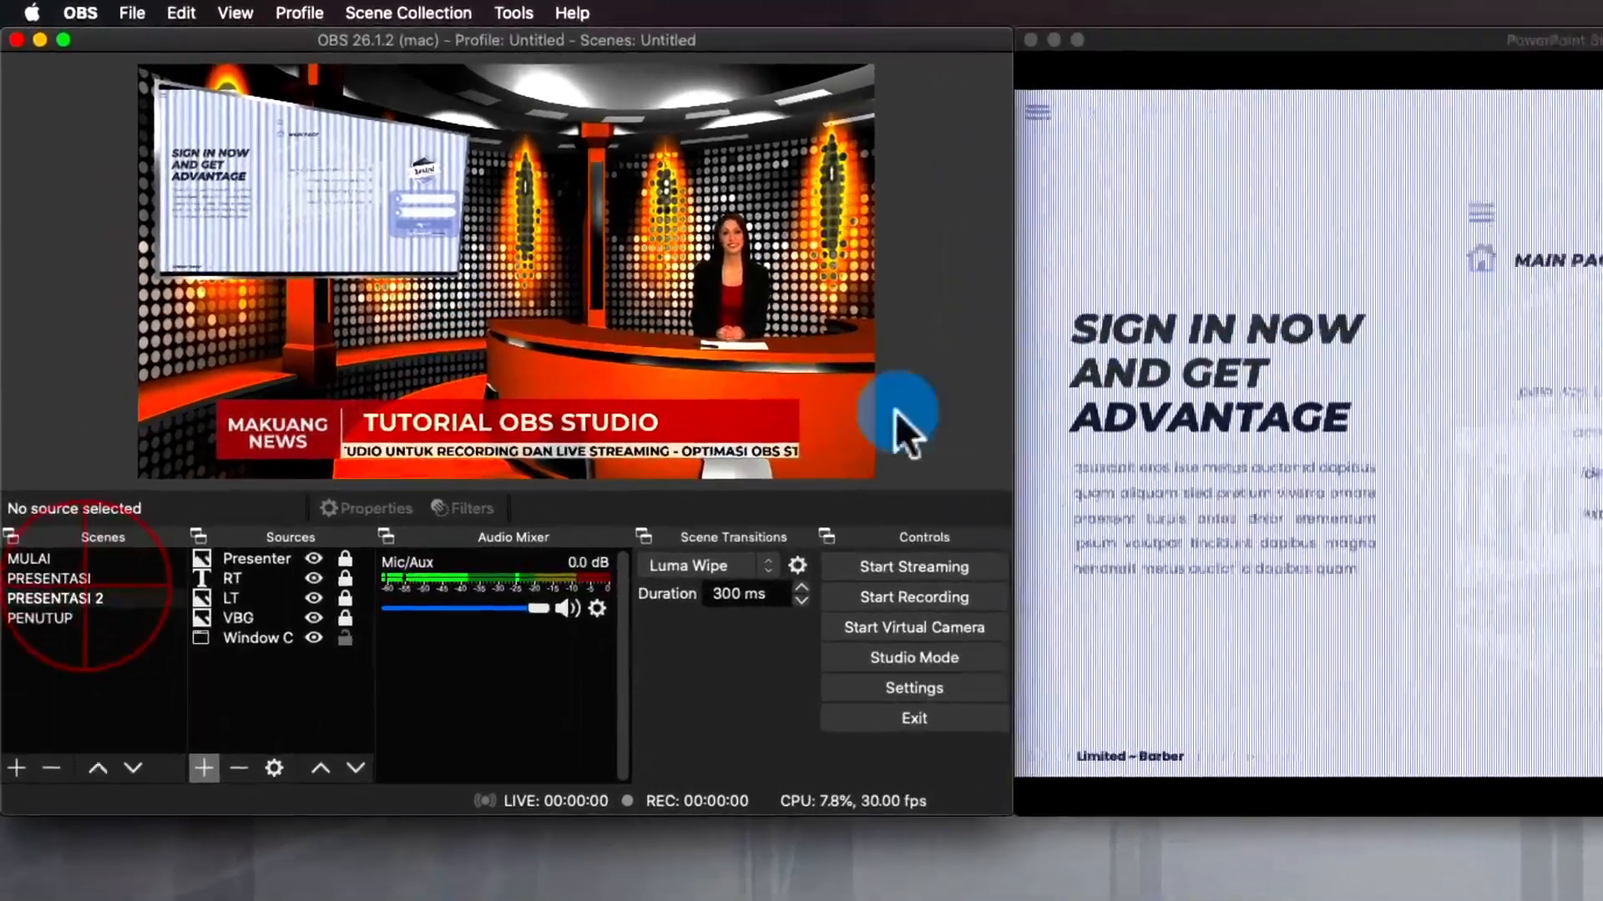
- Create a new scene named Full
left_click(59, 429)
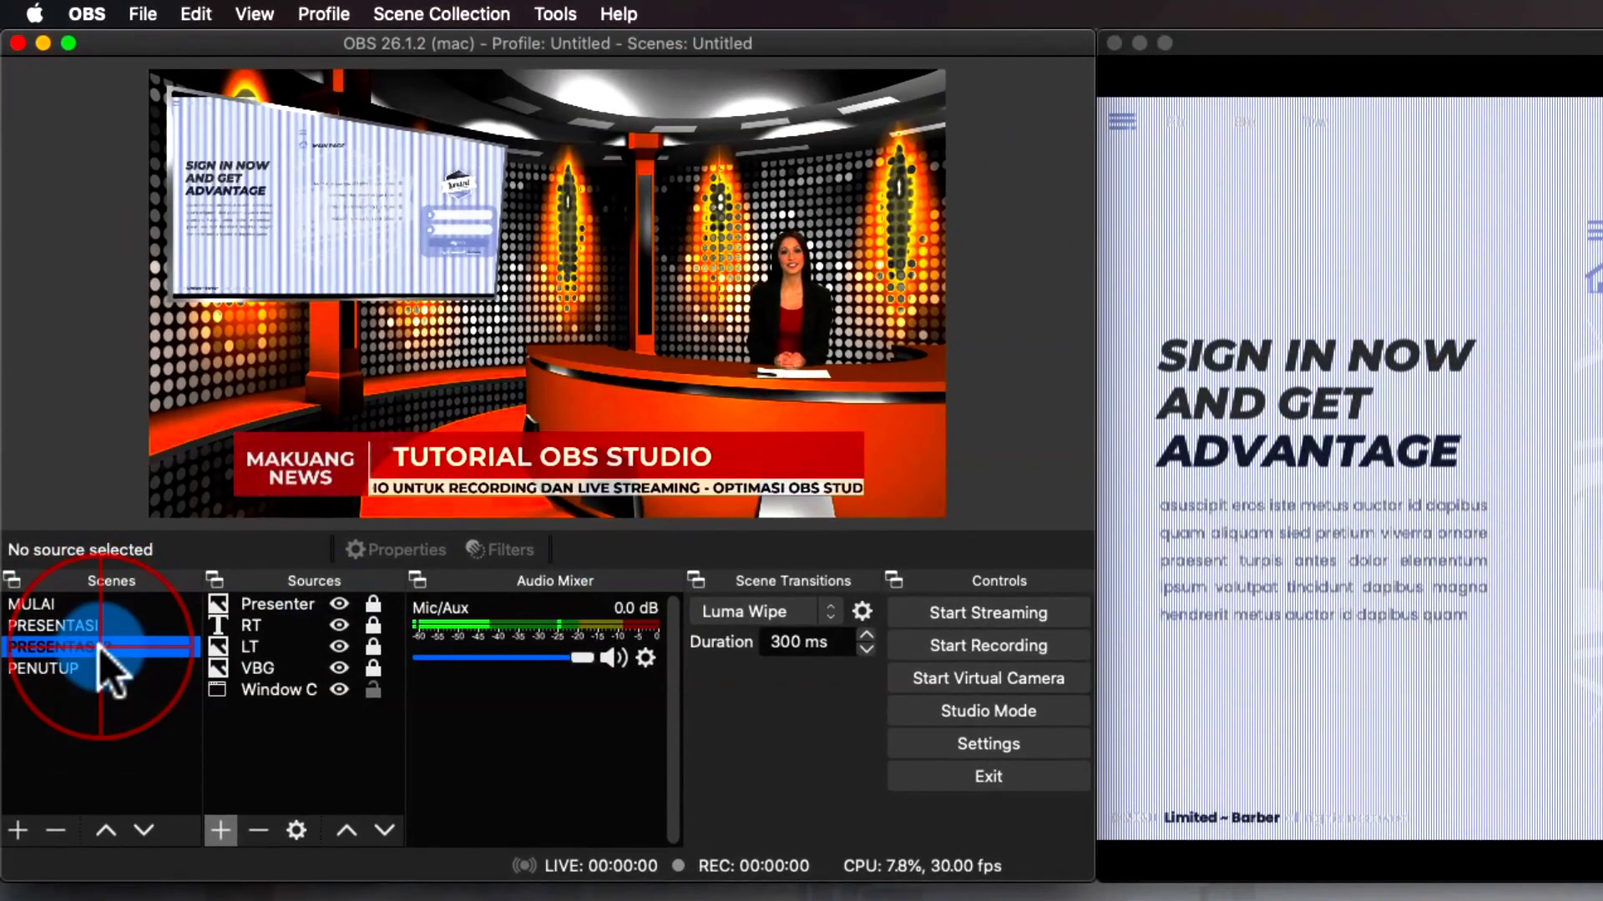
left_click(18, 831)
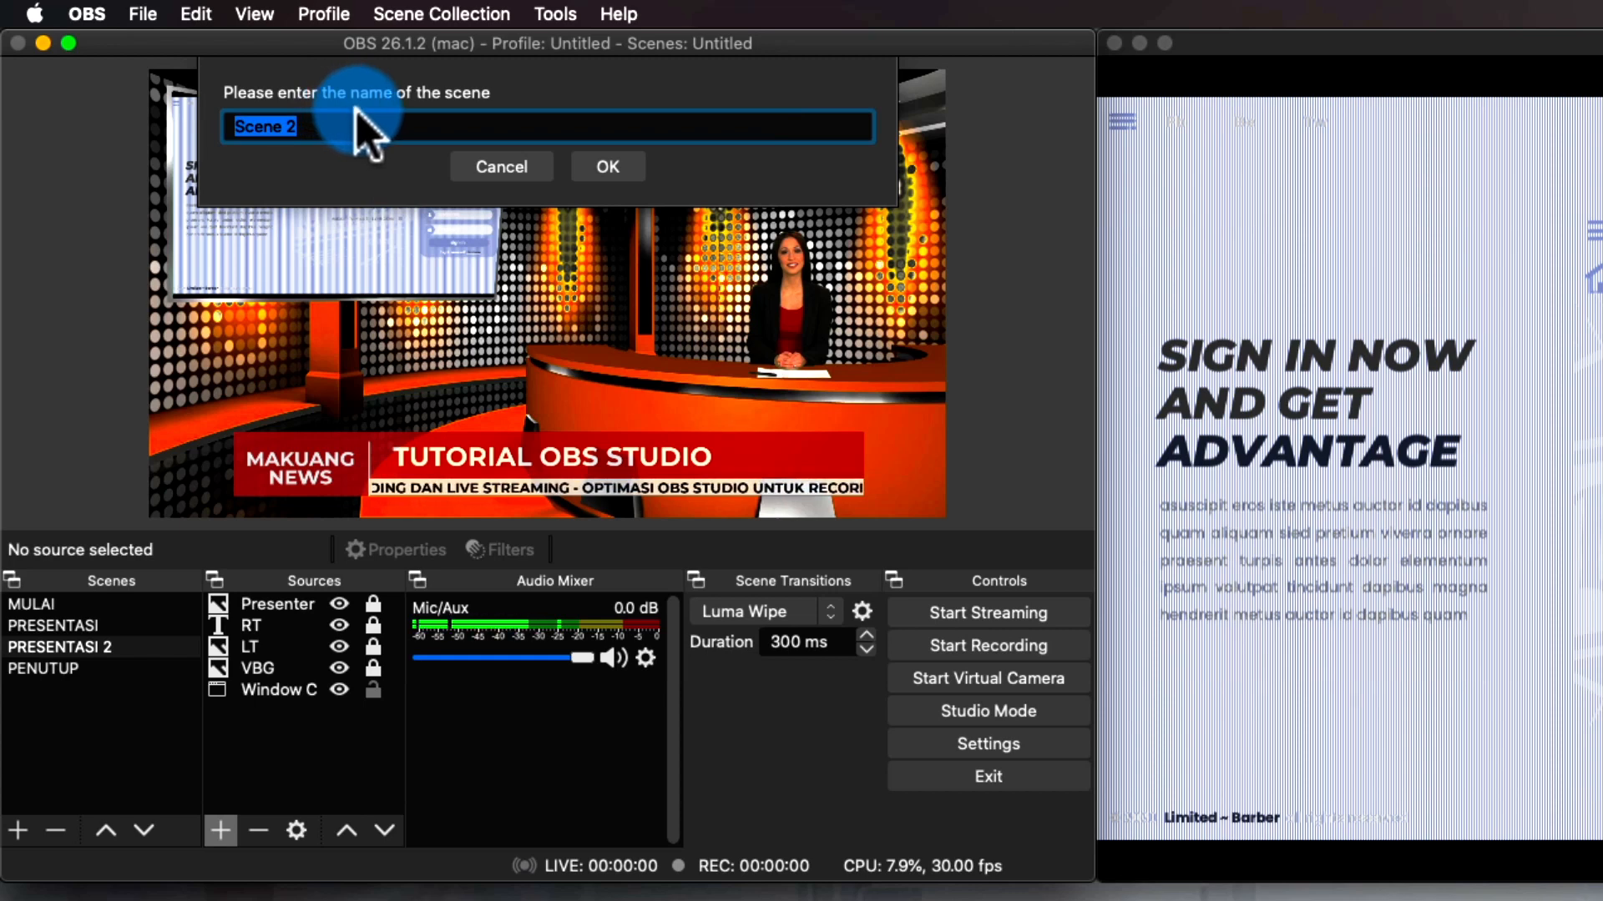
type("Full")
key("Return")
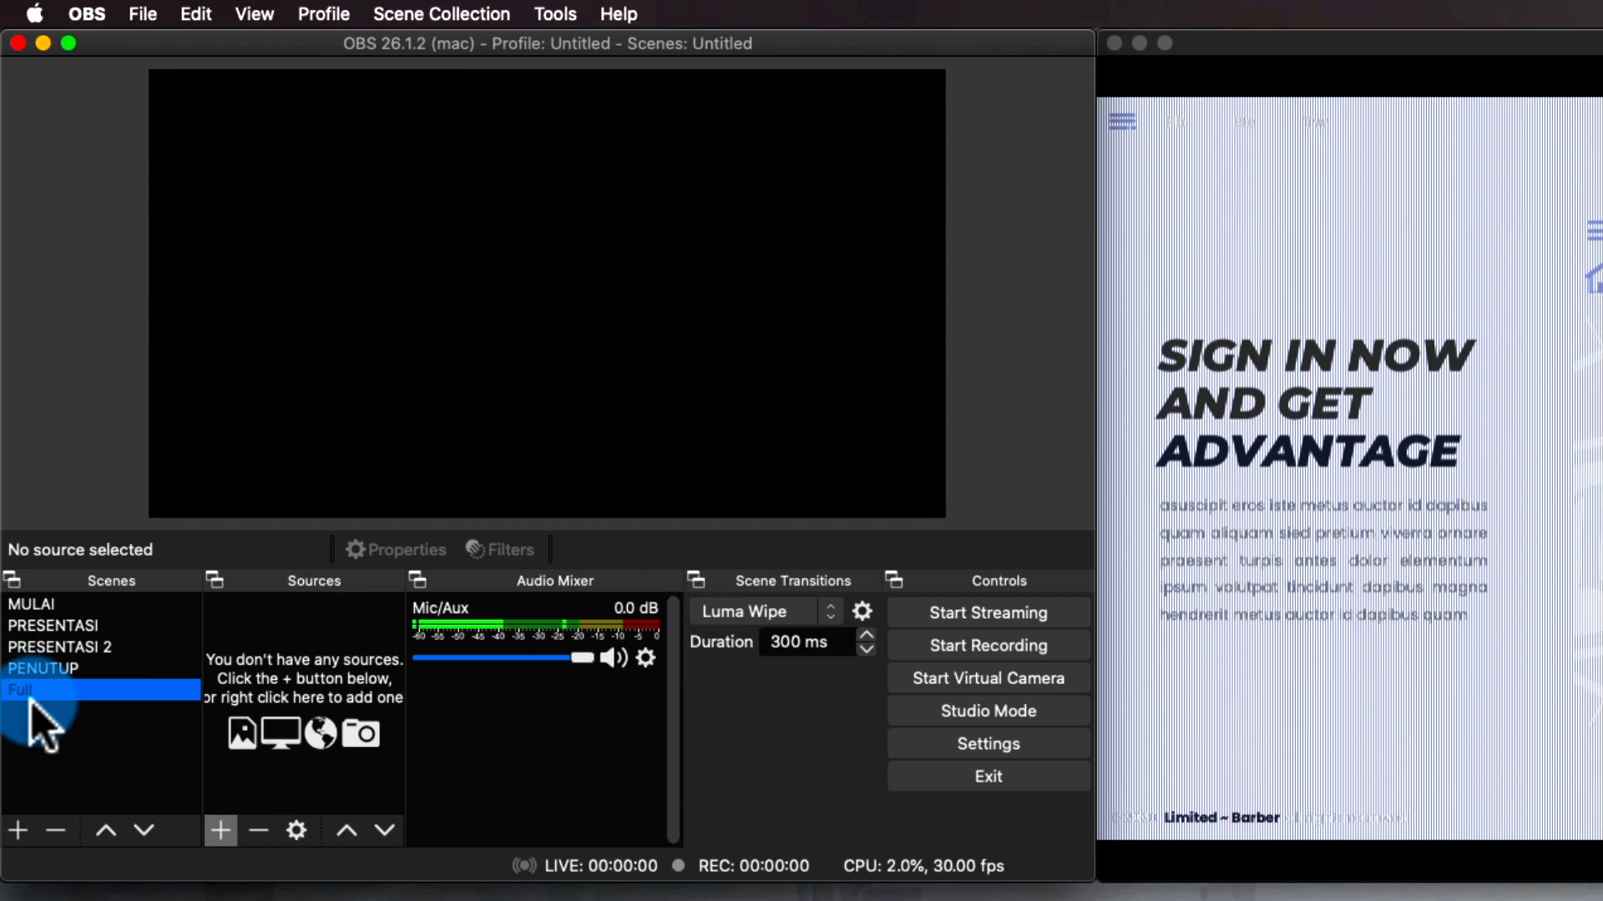
- Add the existing Window Capture 2 source to the Full scene
left_click(220, 830)
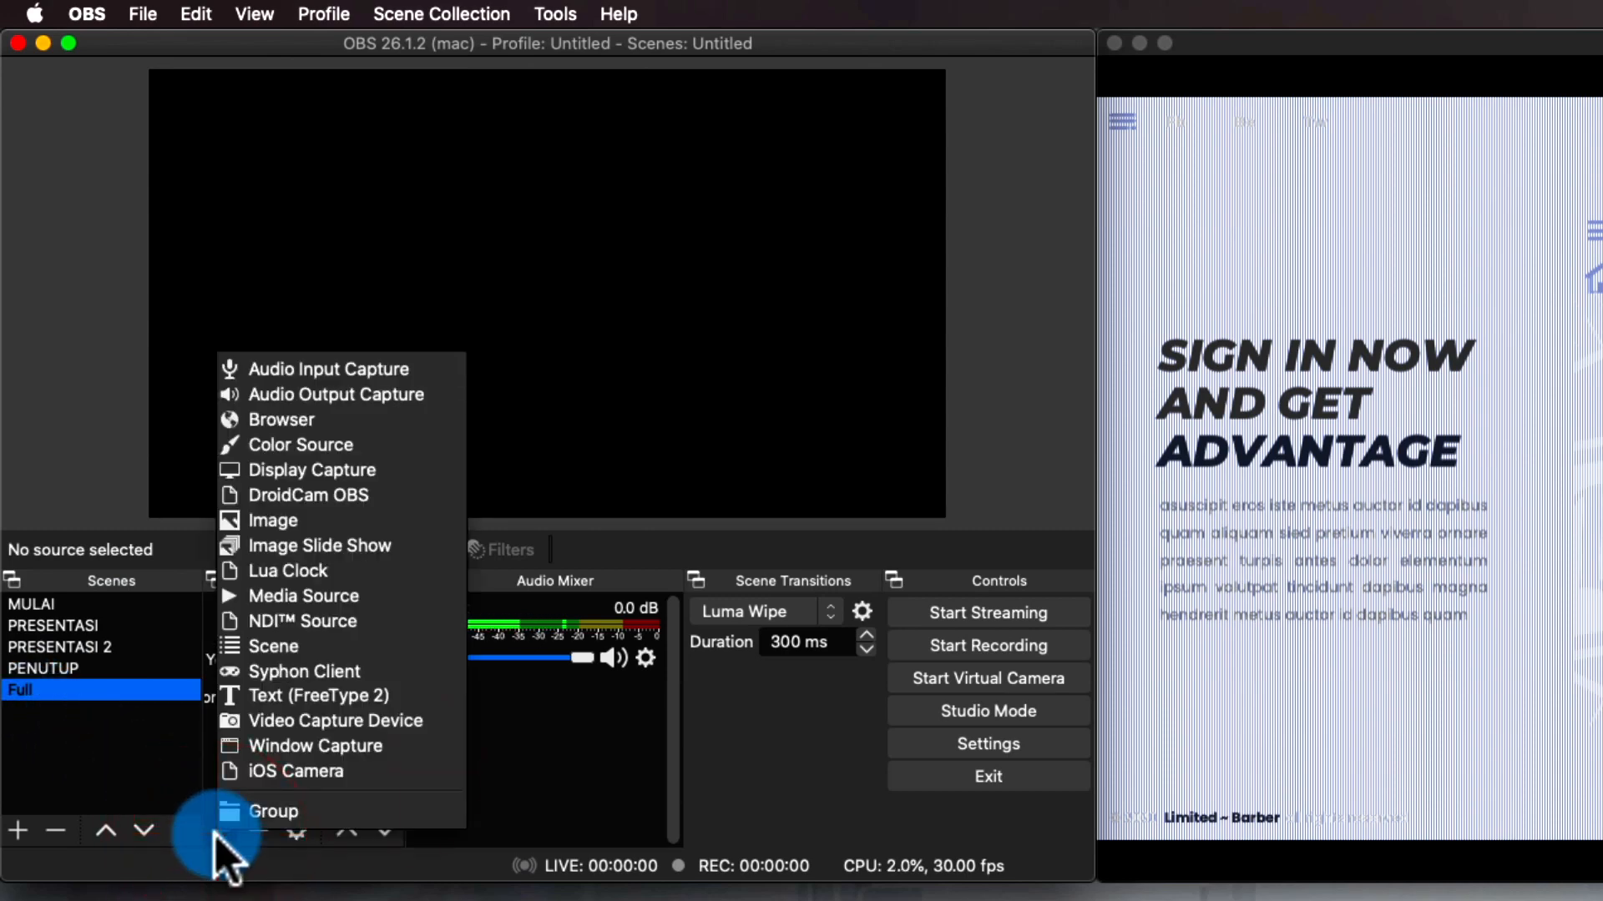
left_click(402, 747)
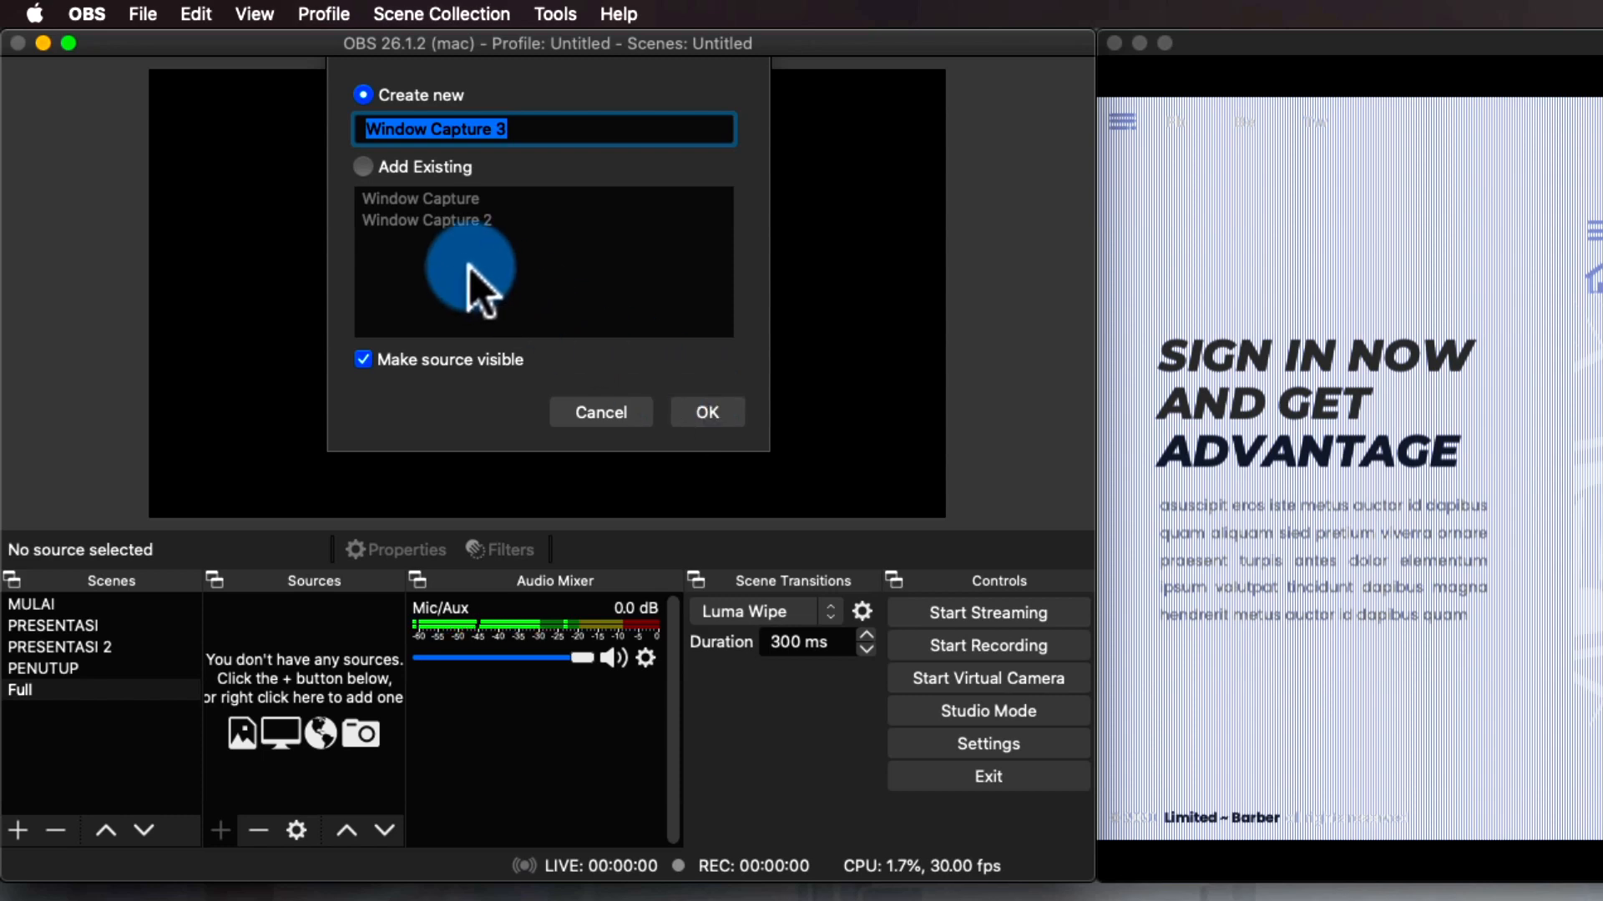
left_click(364, 169)
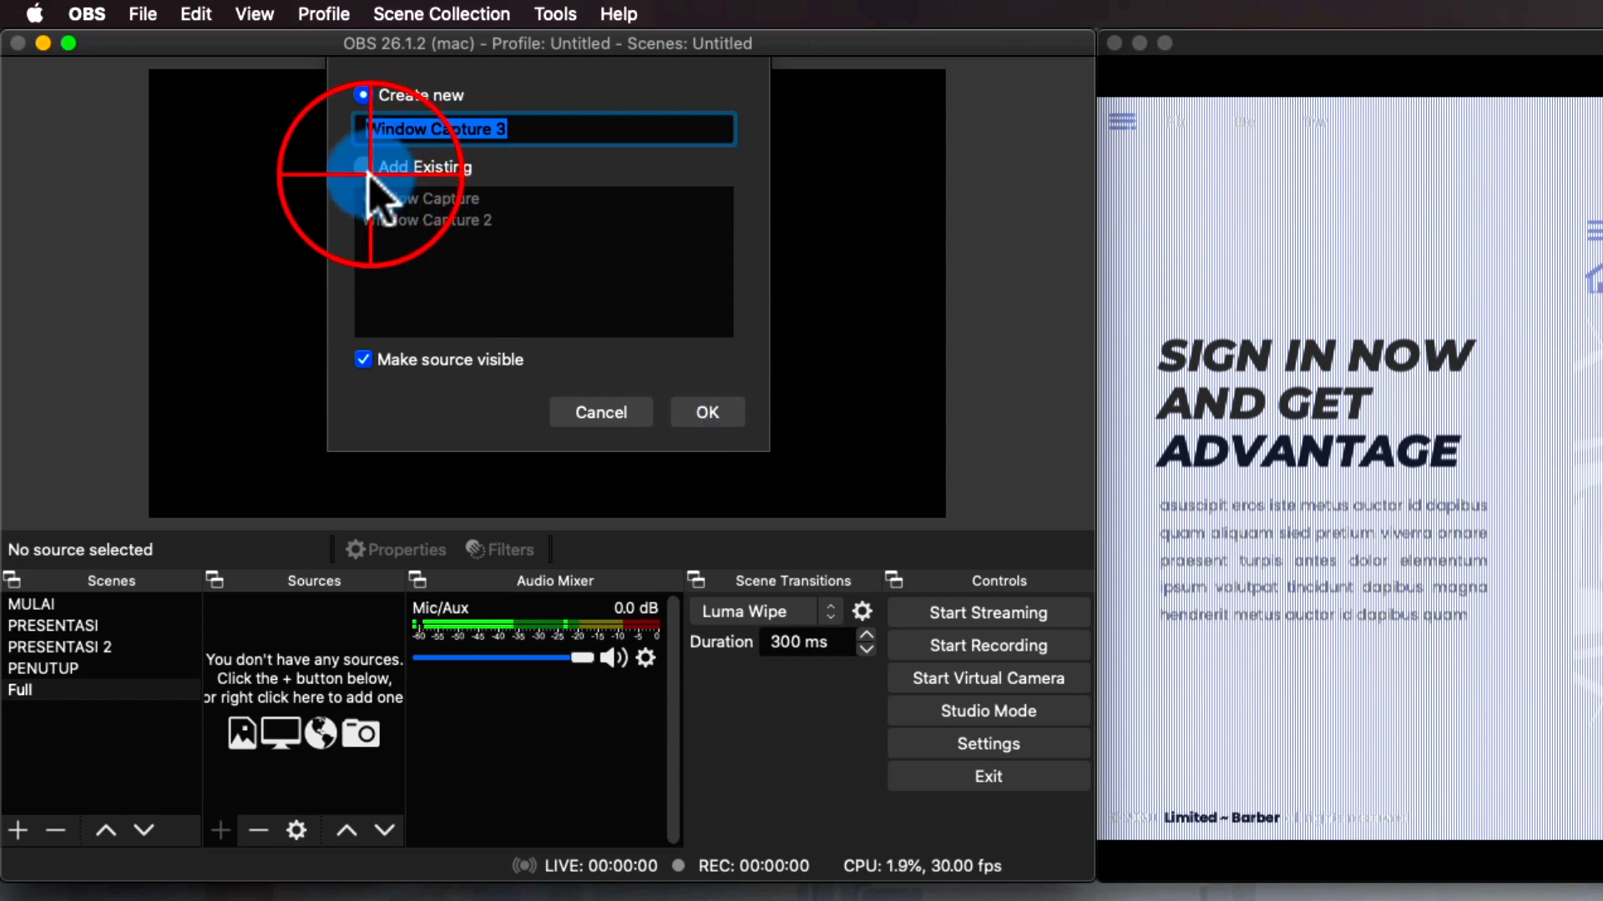
left_click(389, 220)
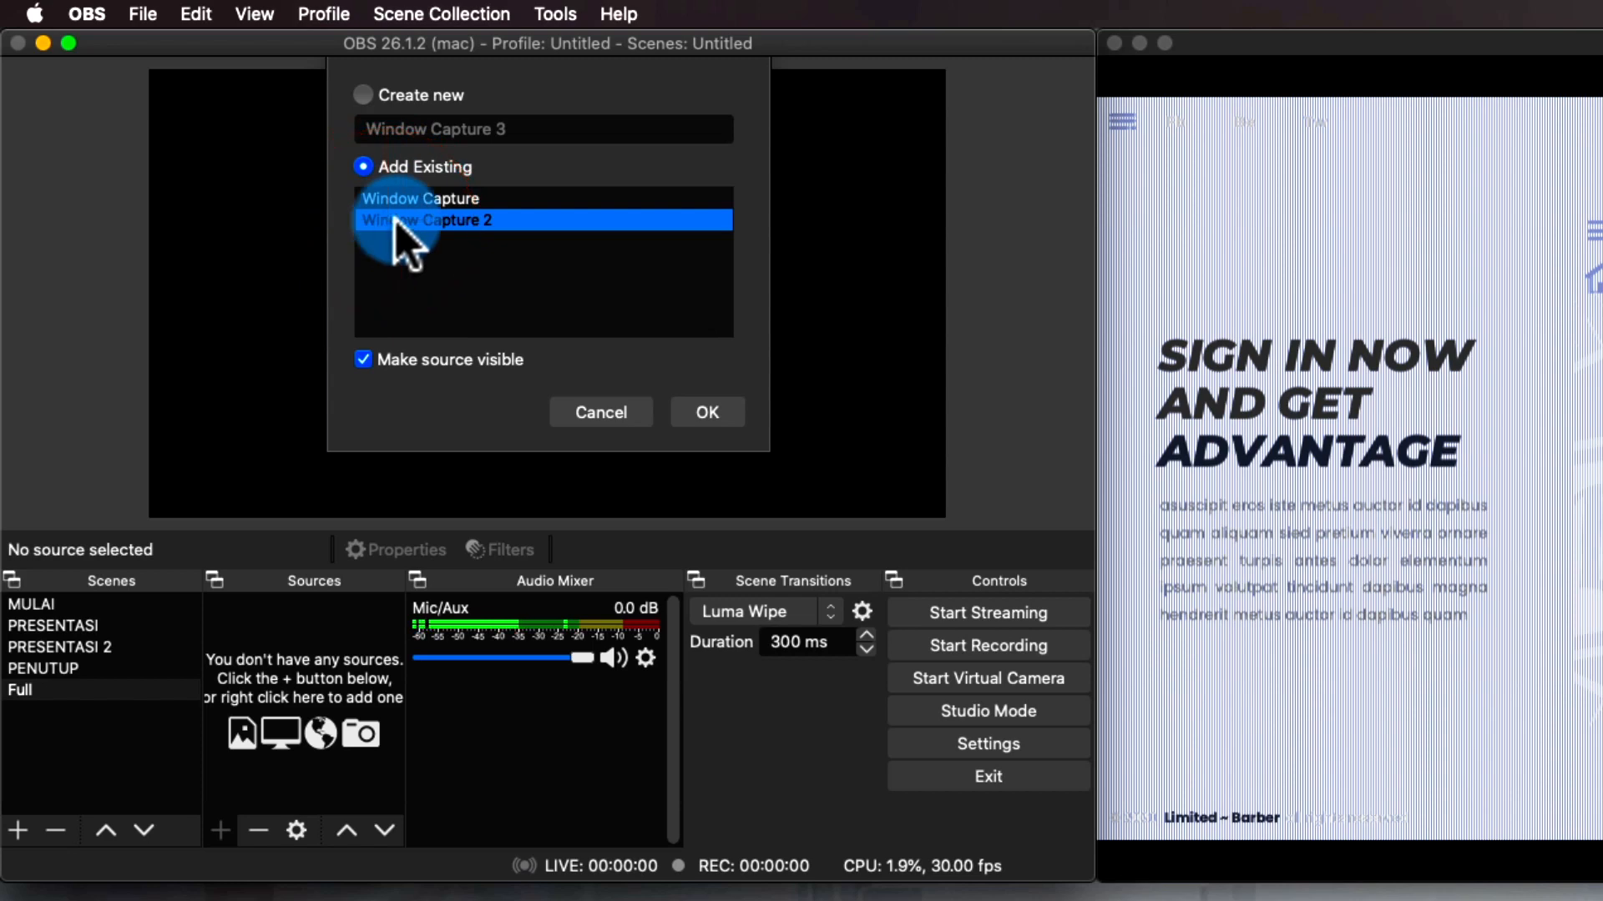
left_click(710, 414)
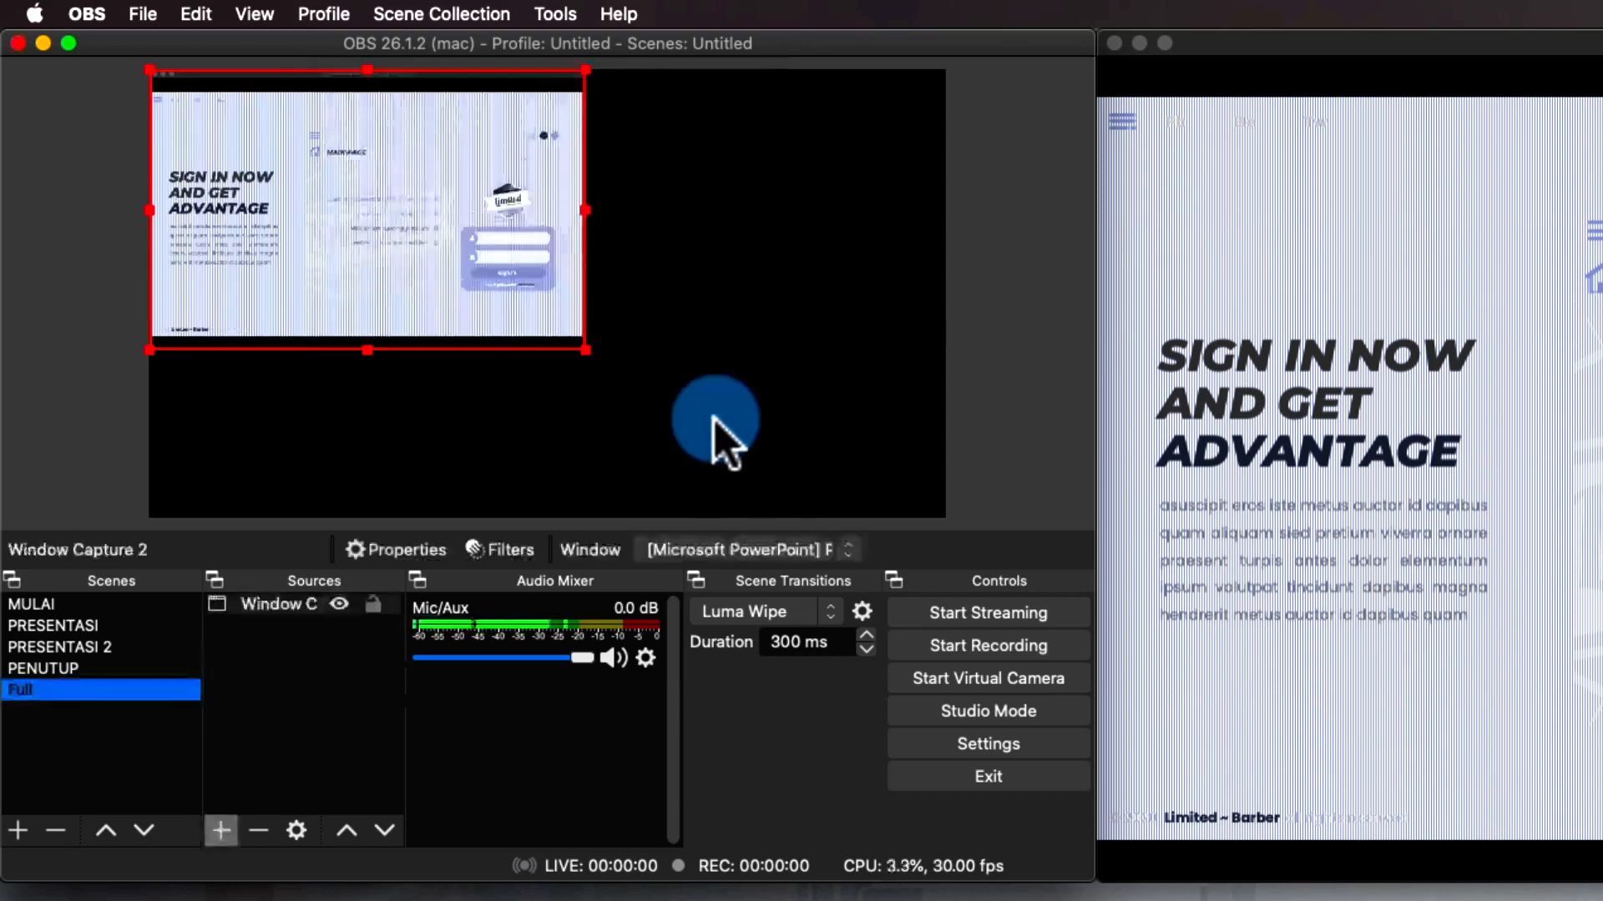
- Check the PRESENTASI 2 scene, and move the Full scene above PENUTUP
left_click(111, 647)
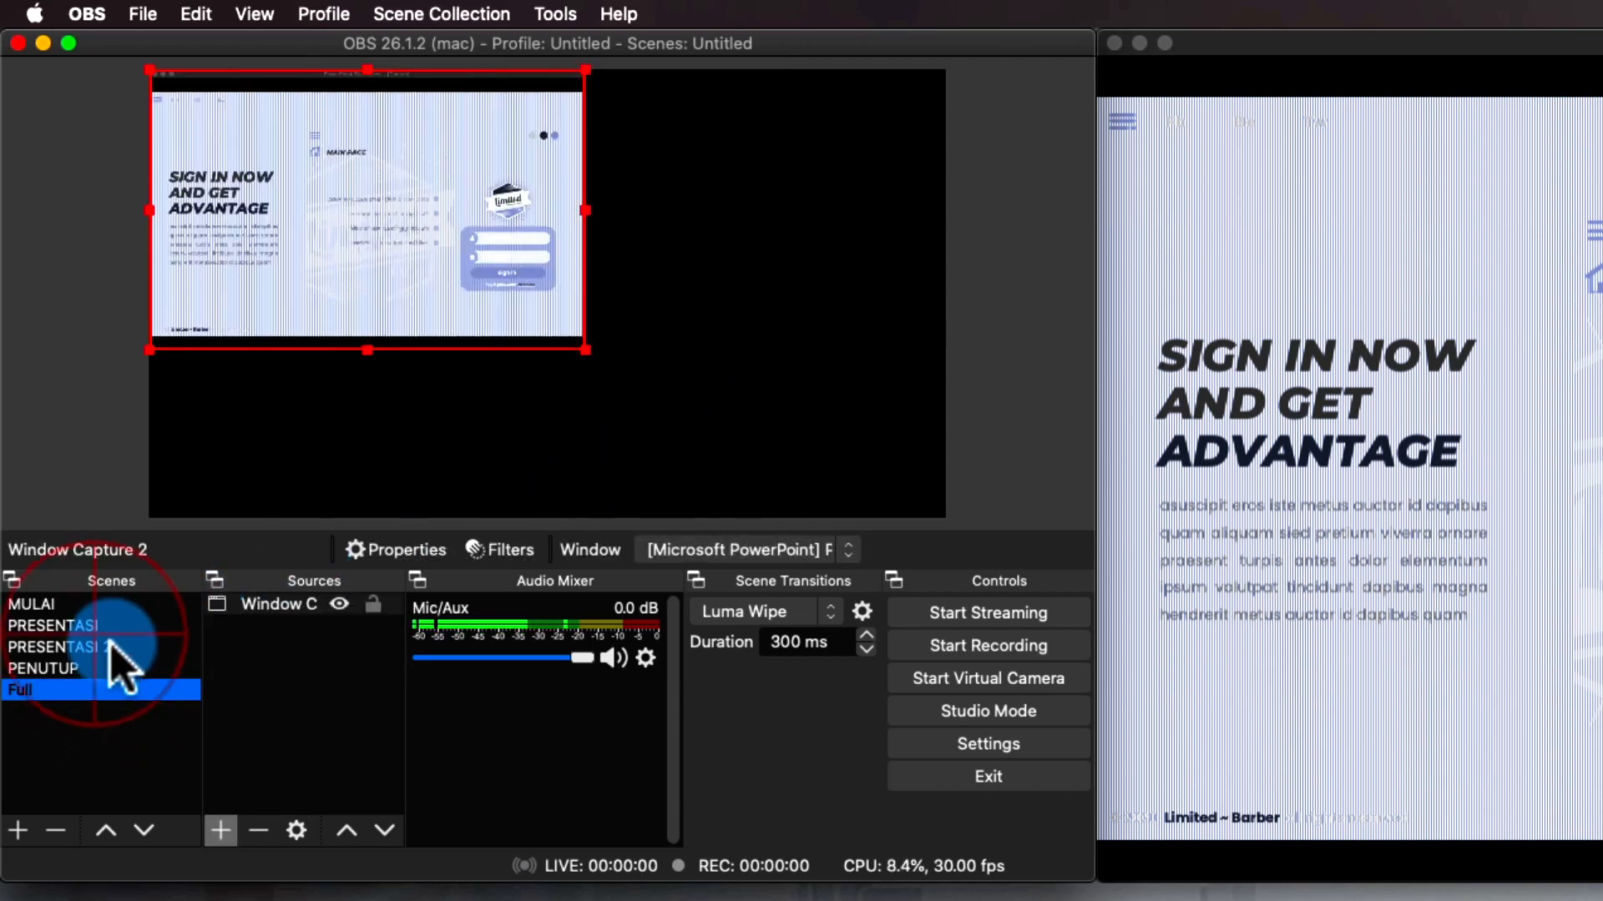
left_click(111, 646)
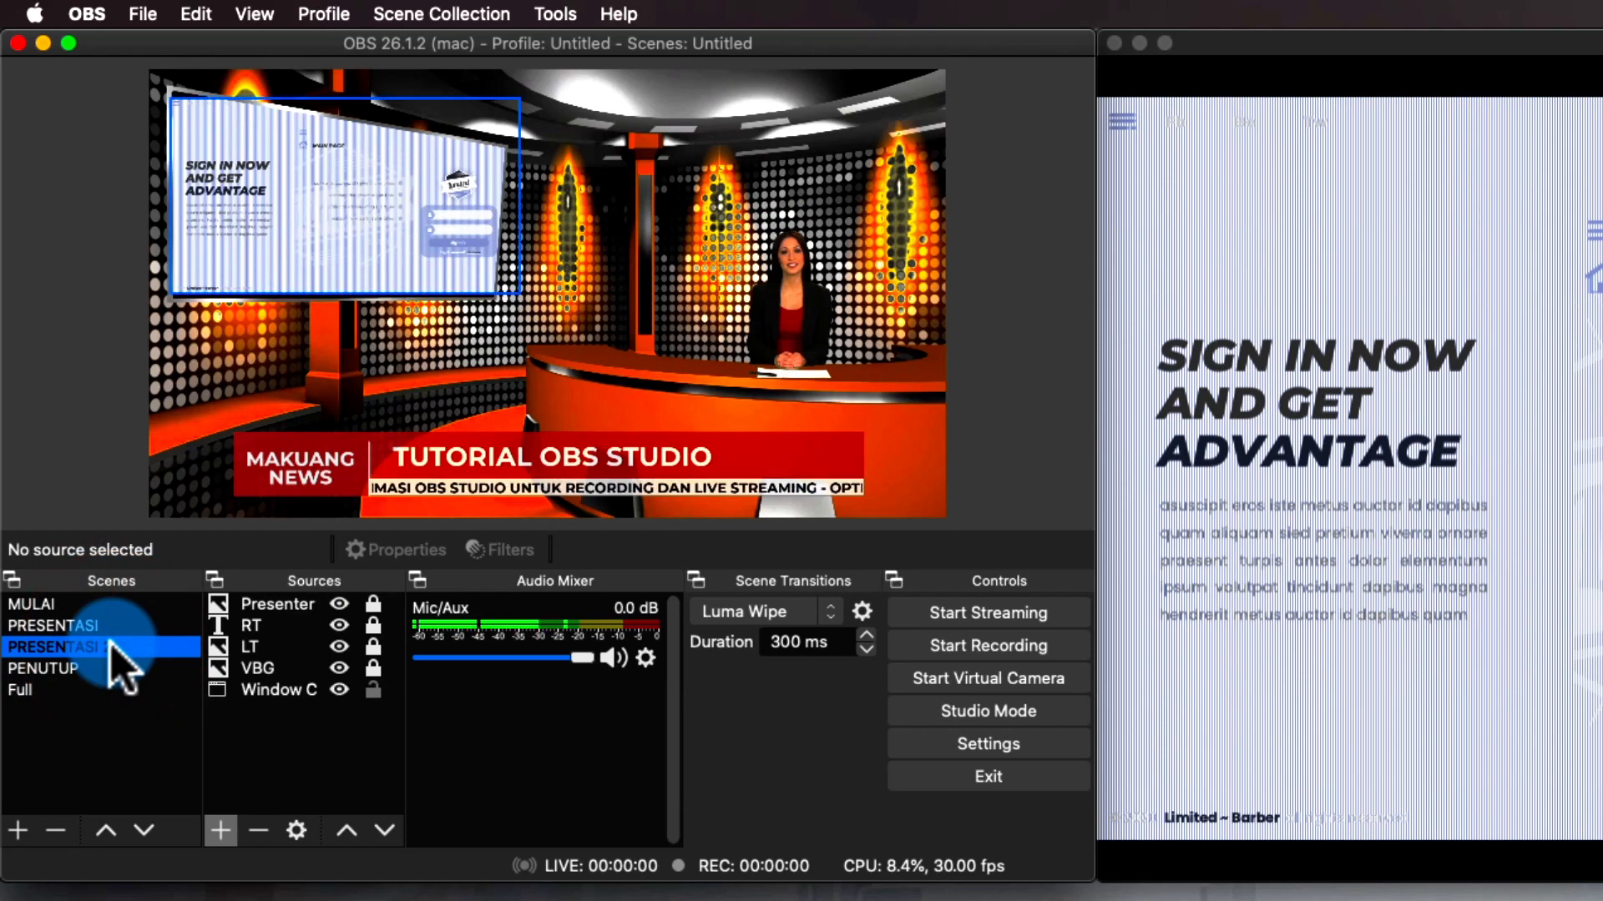
left_click(38, 691)
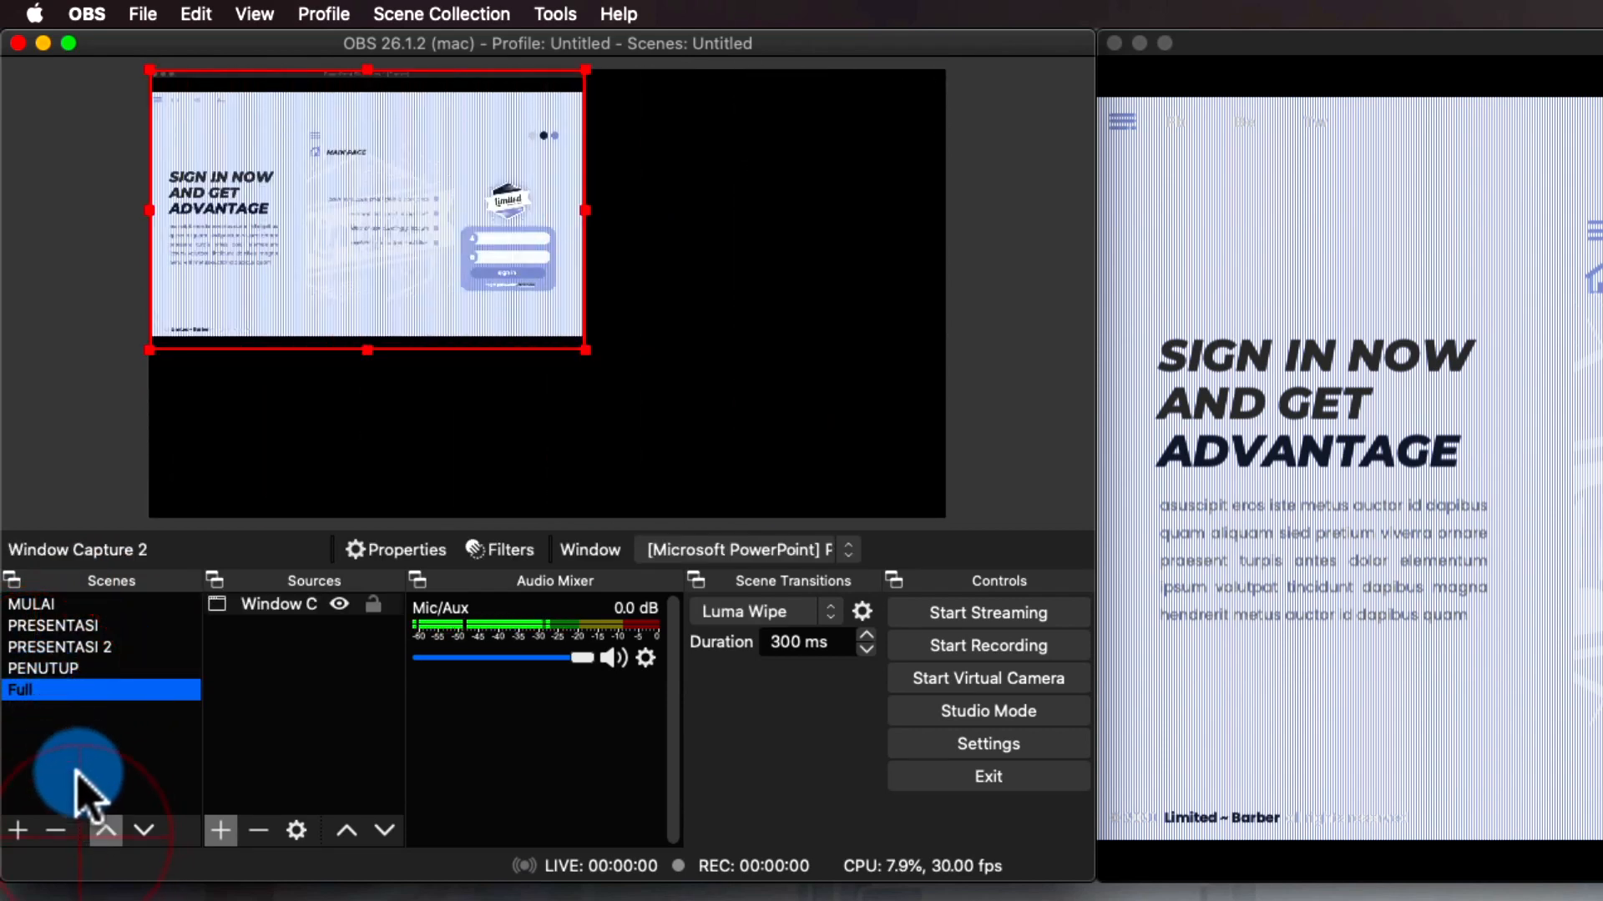
left_click(106, 830)
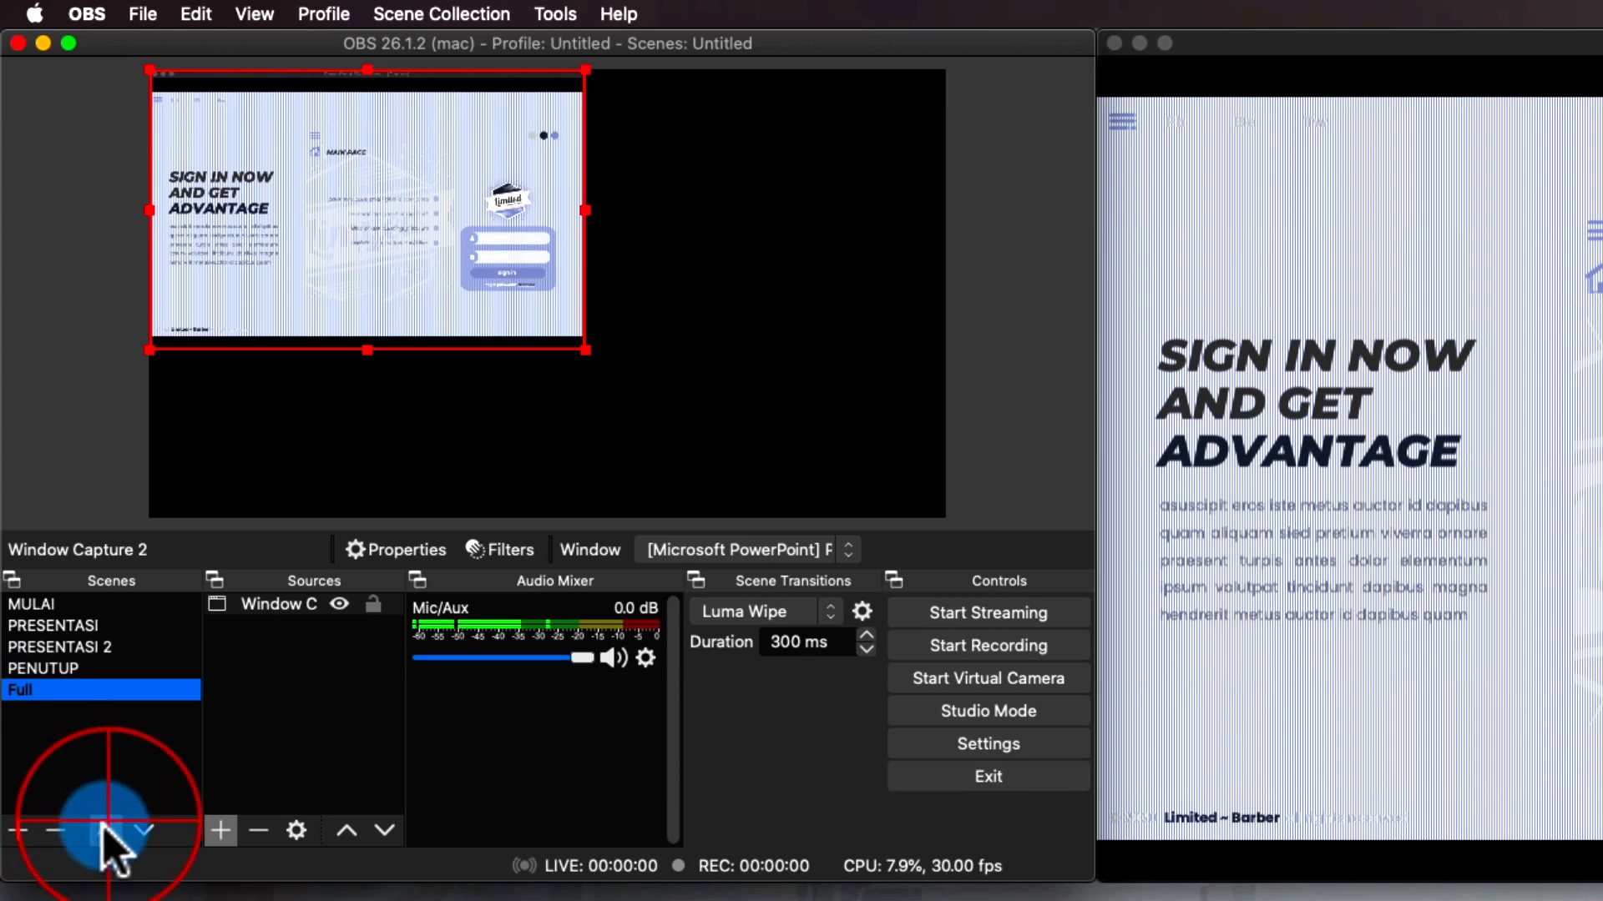
- Advance the PowerPoint slide show to the Thank You slide, and compare it in the PRESENTASI 2 and Full scenes
left_click(1571, 491)
key("Right")
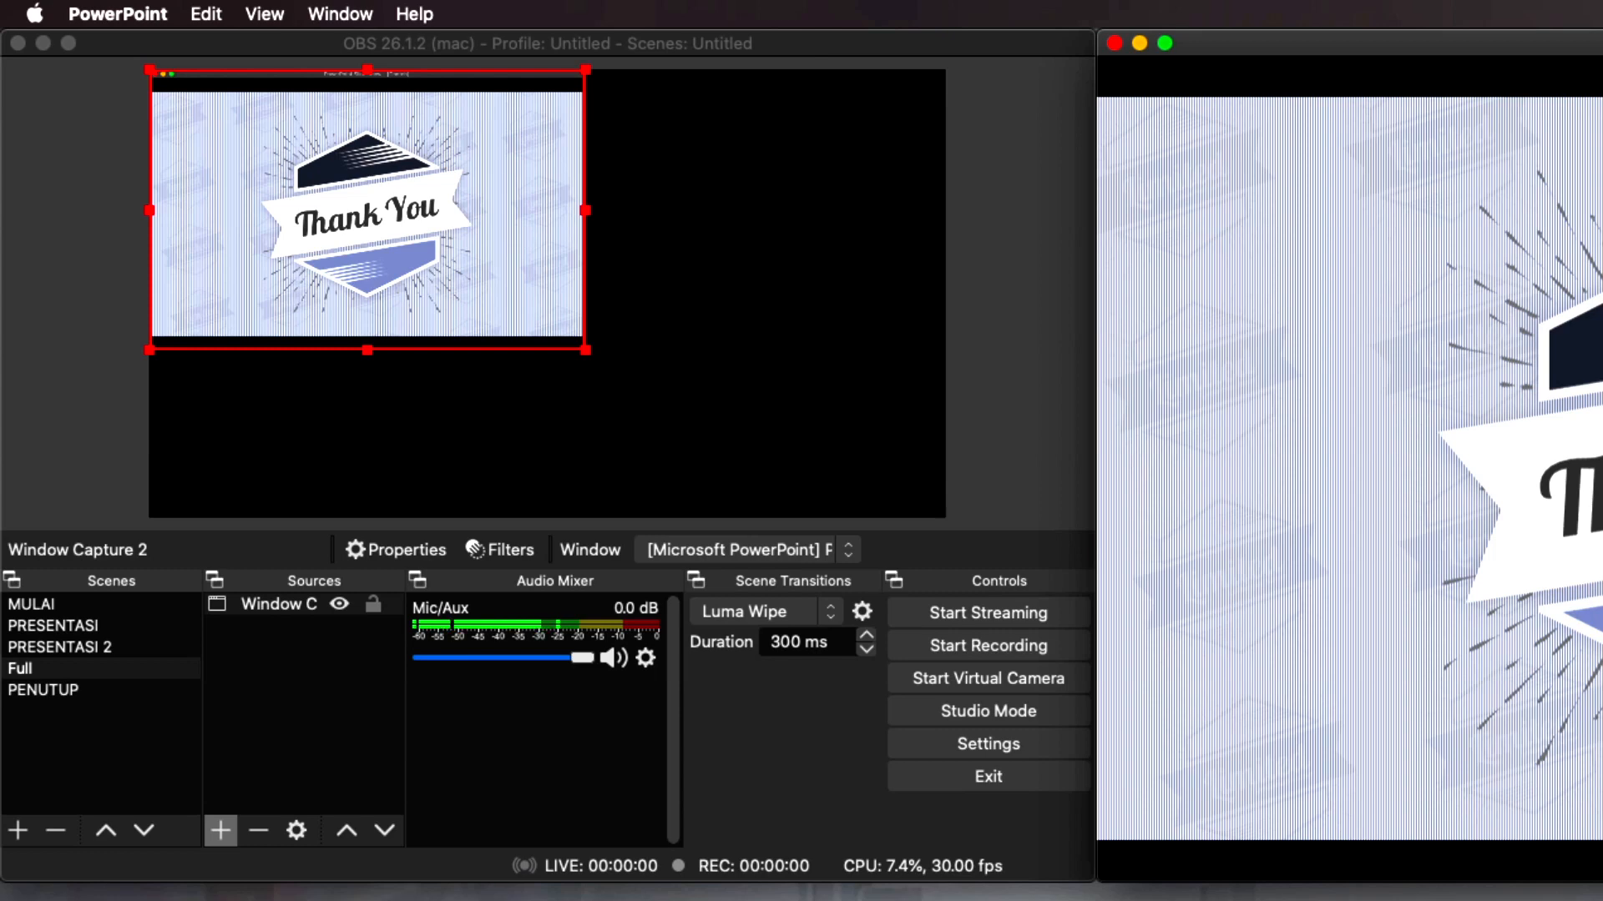
left_click(105, 649)
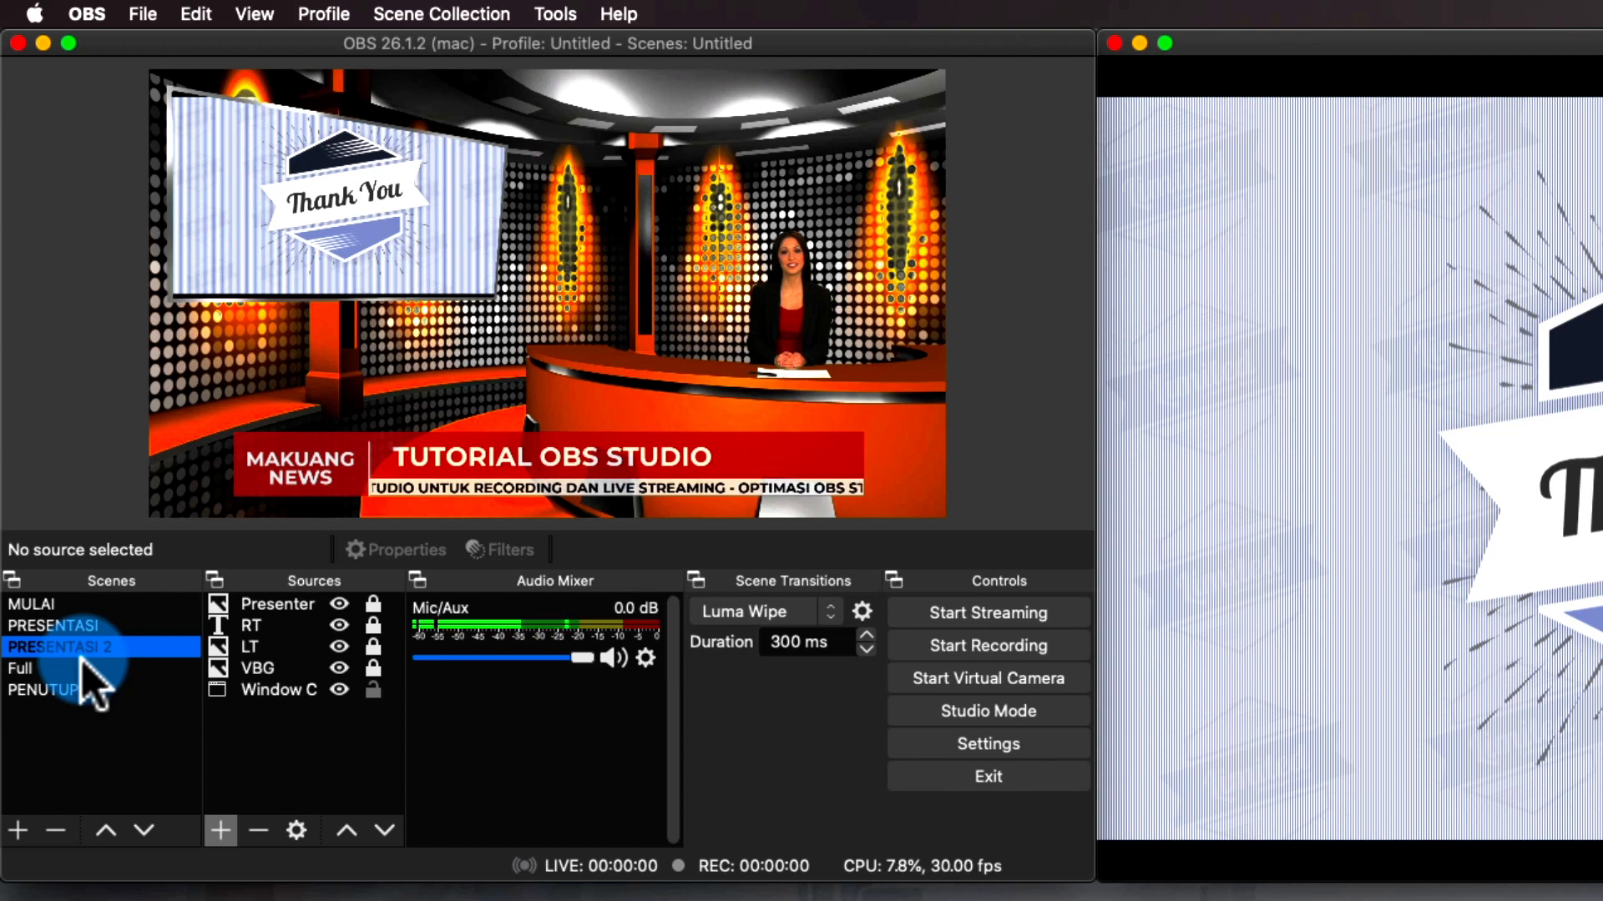
left_click(82, 668)
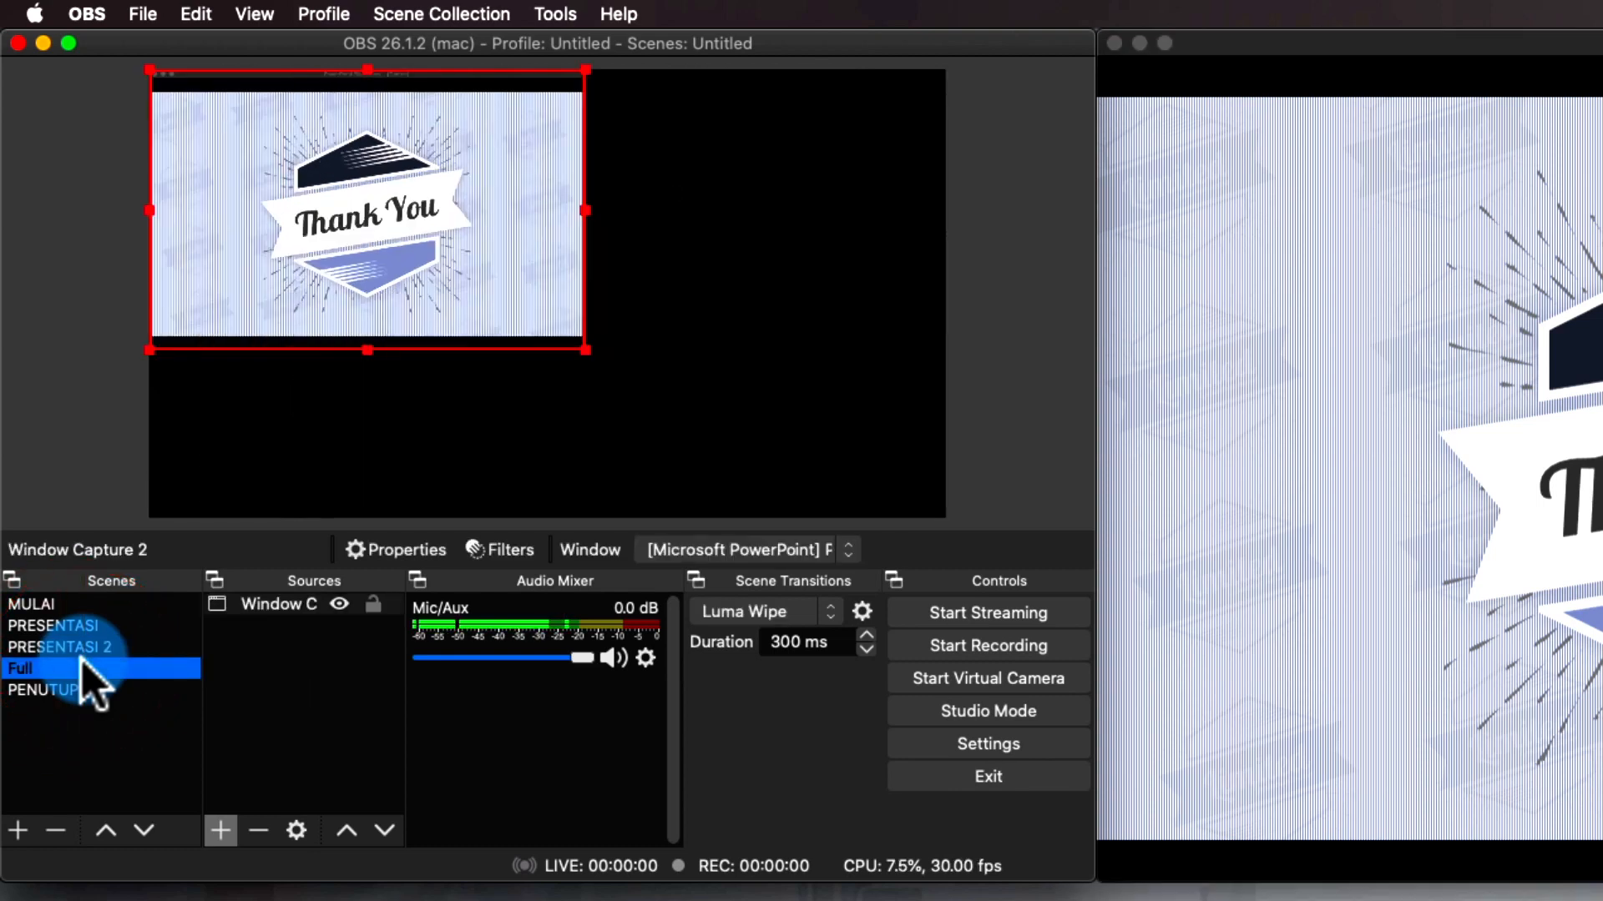
- Apply the Fit to Screen transform to Window Capture 2 in the Full scene
left_click(422, 215)
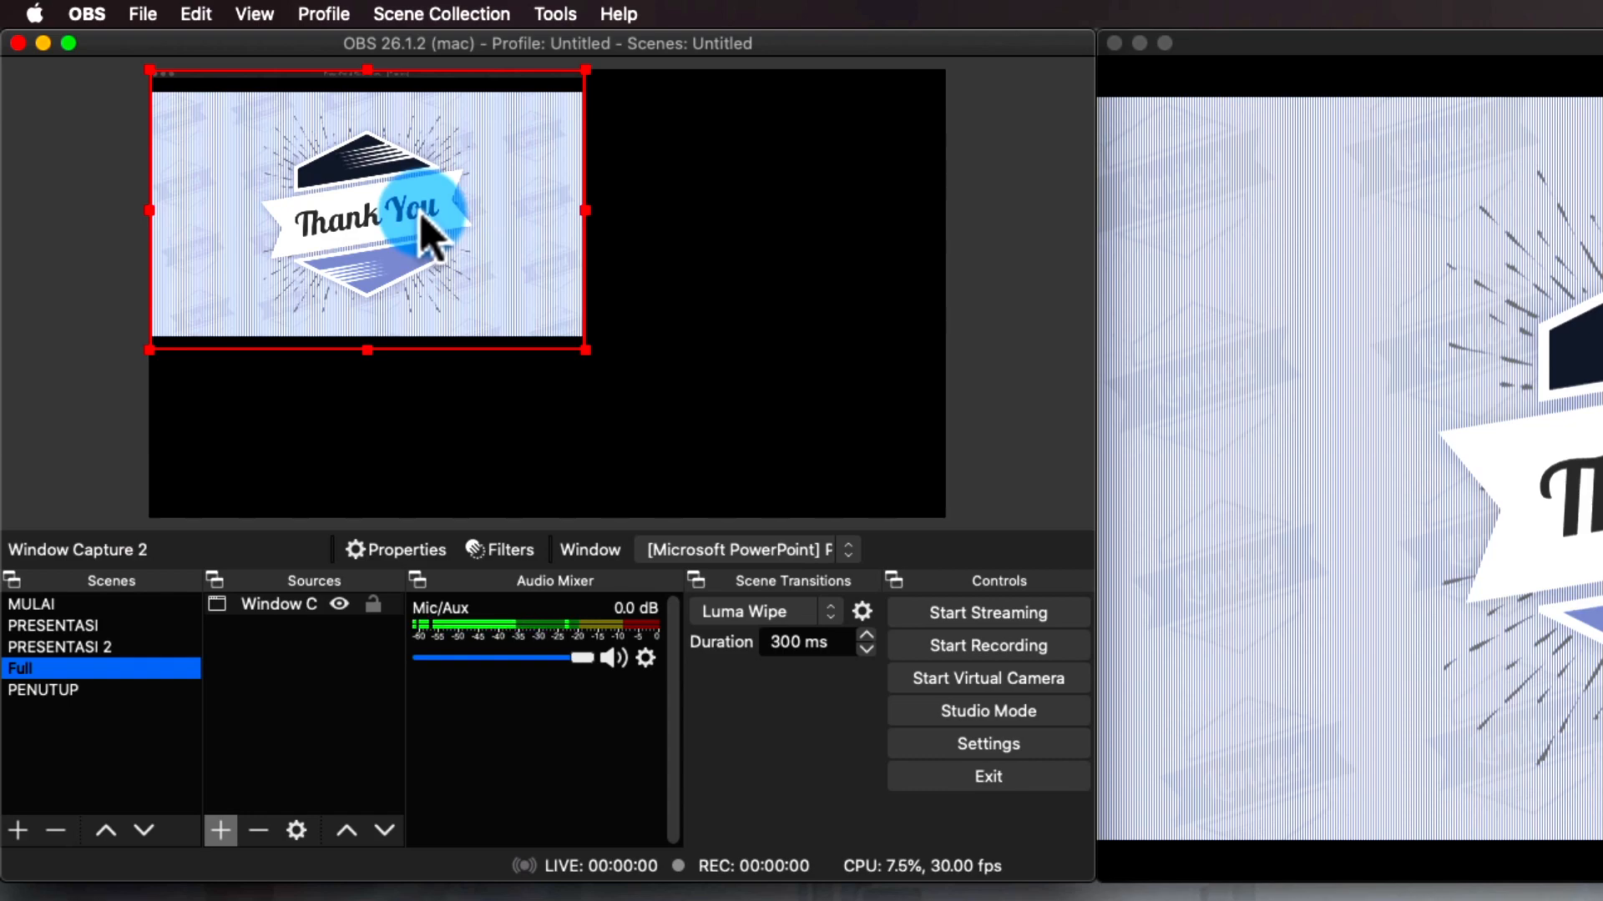
right_click(402, 160)
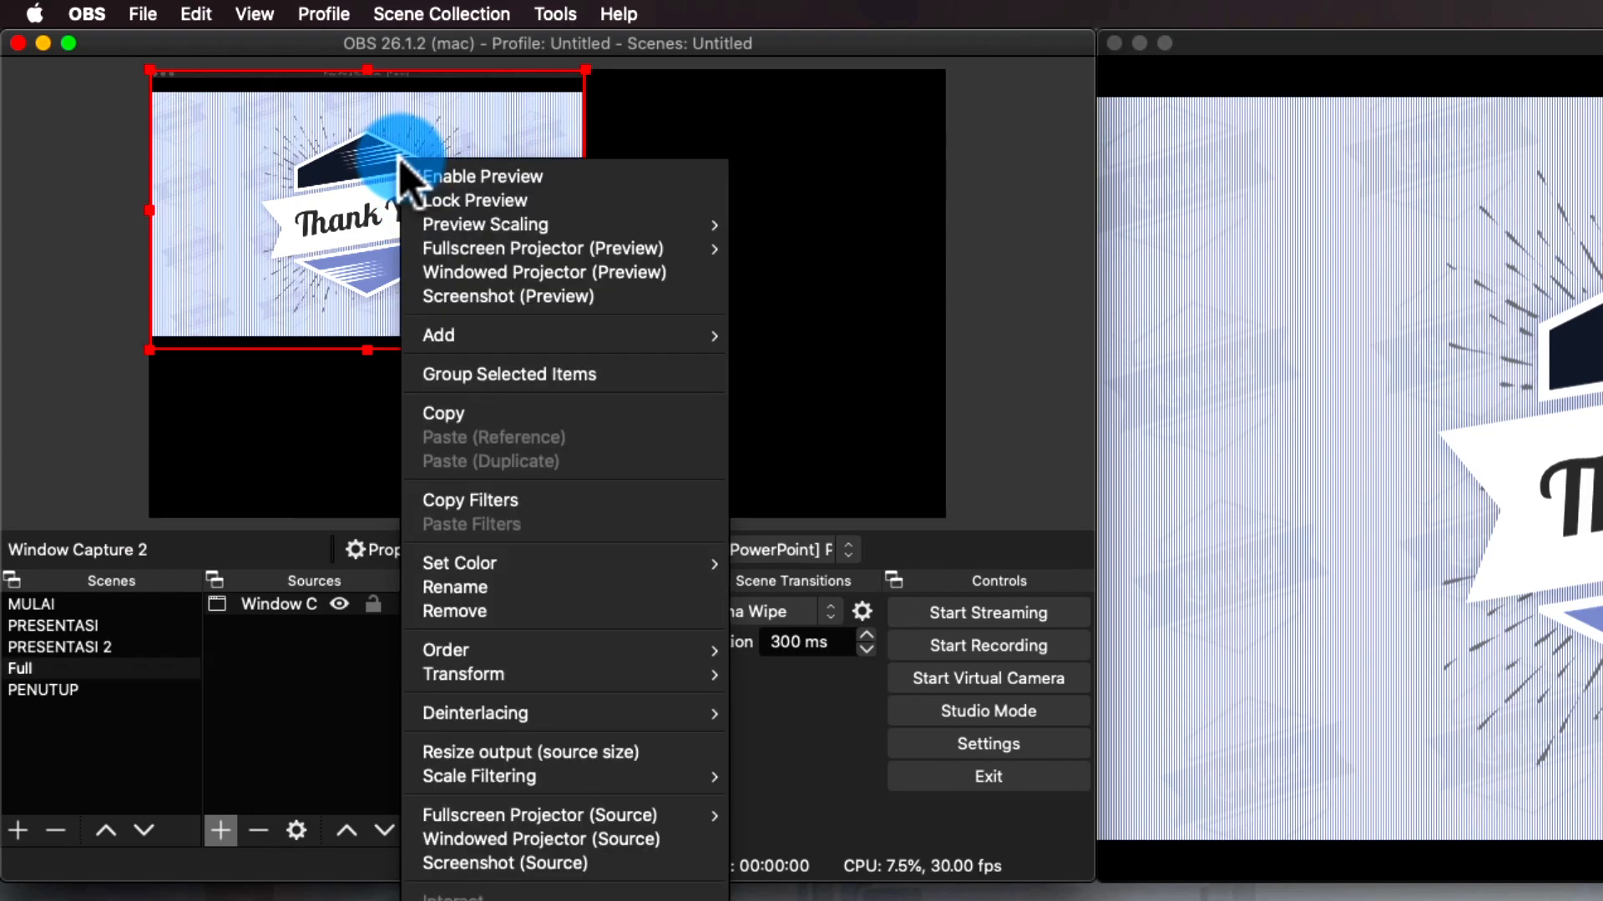
mouse_move(693, 674)
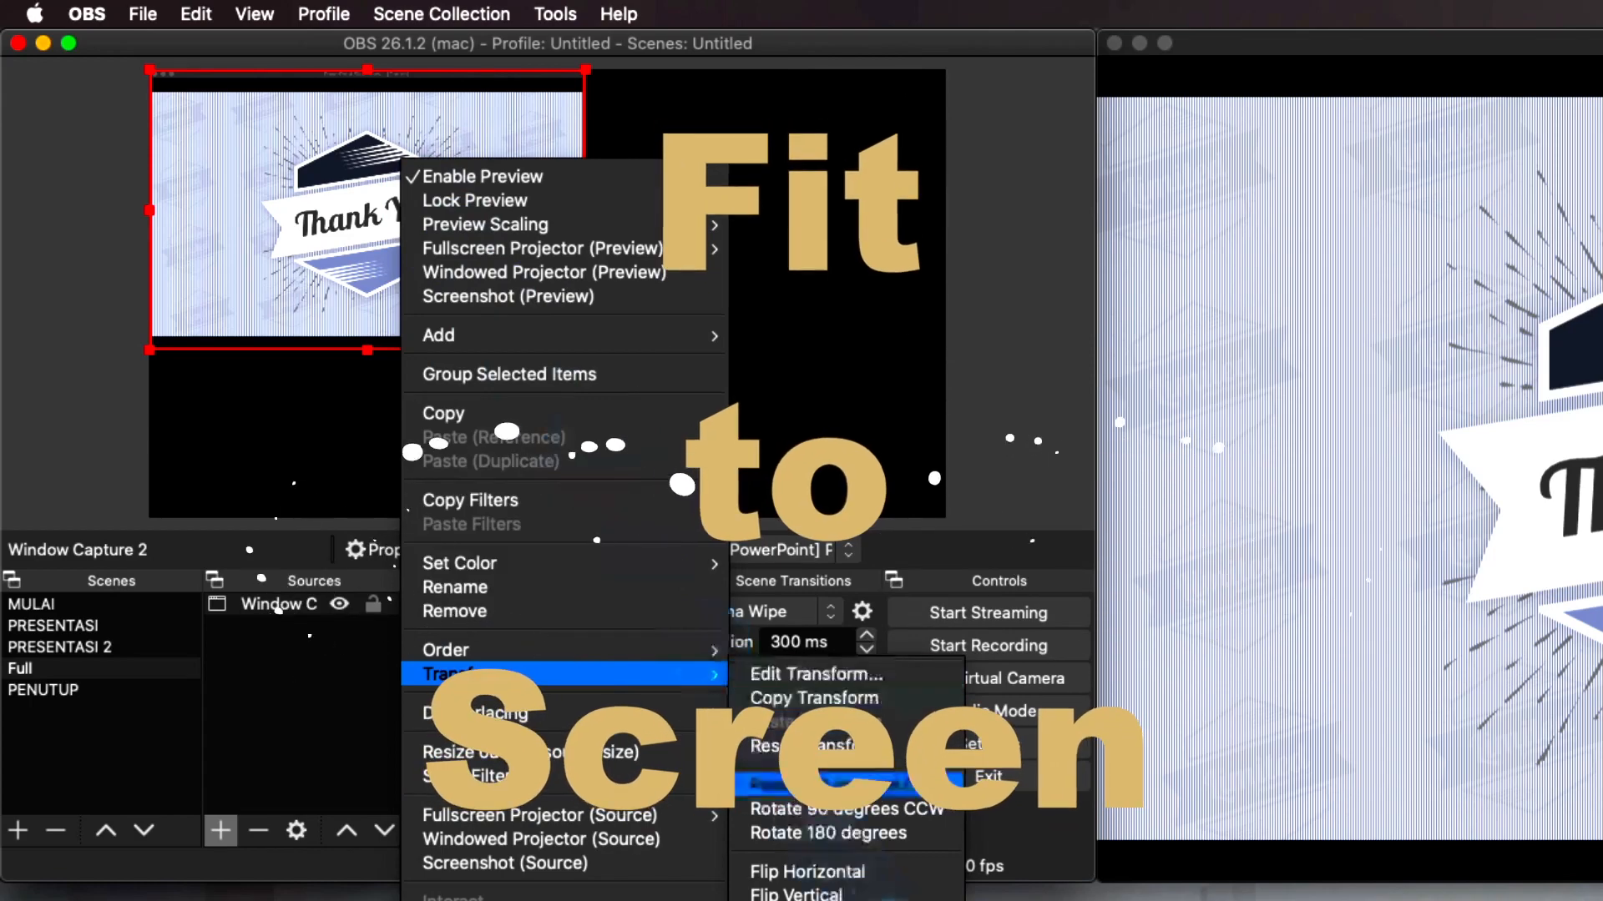
left_click(887, 899)
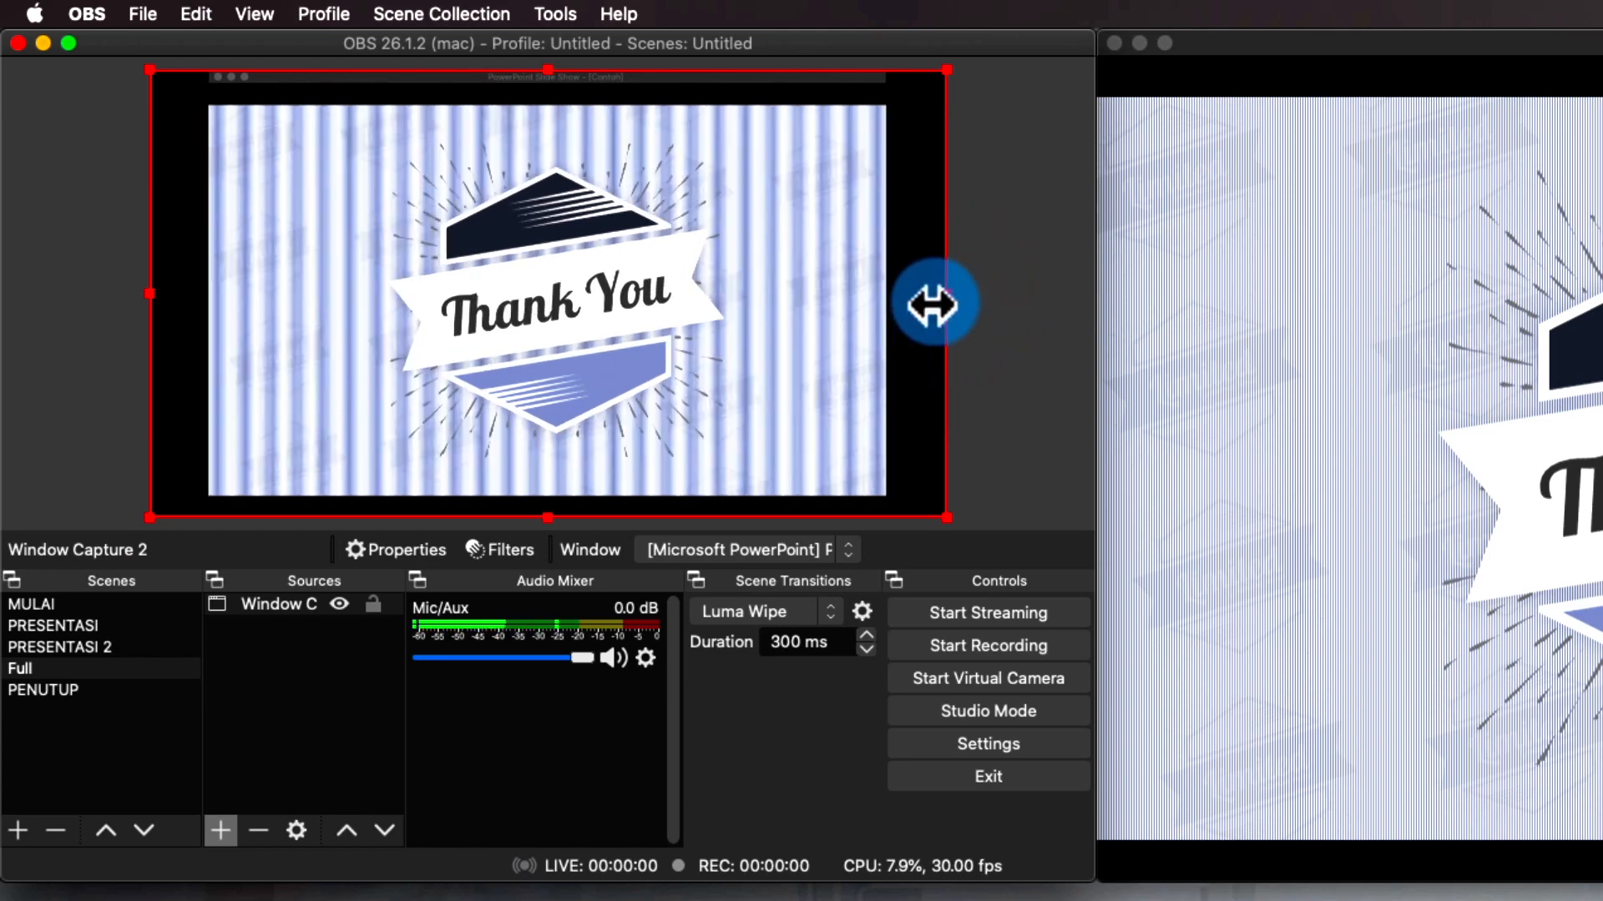
- Crop the title bar and black bars off the capture's top and bottom edges so the slide fills the canvas
left_click_drag(548, 70, 548, 95)
left_click_drag(547, 515, 544, 518)
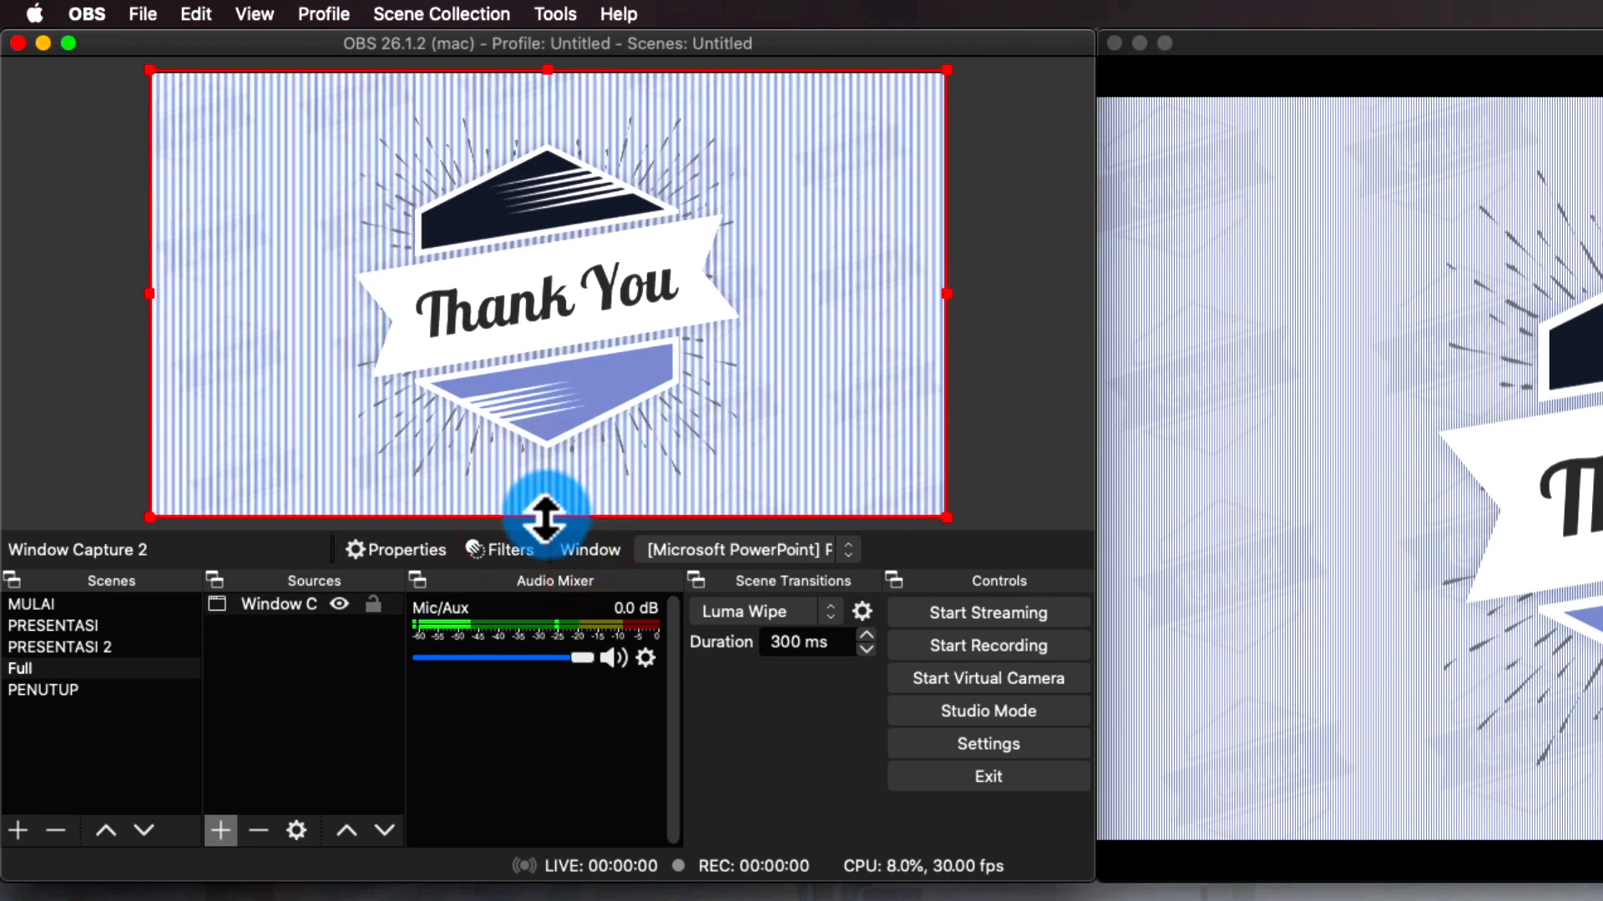
left_click(988, 282)
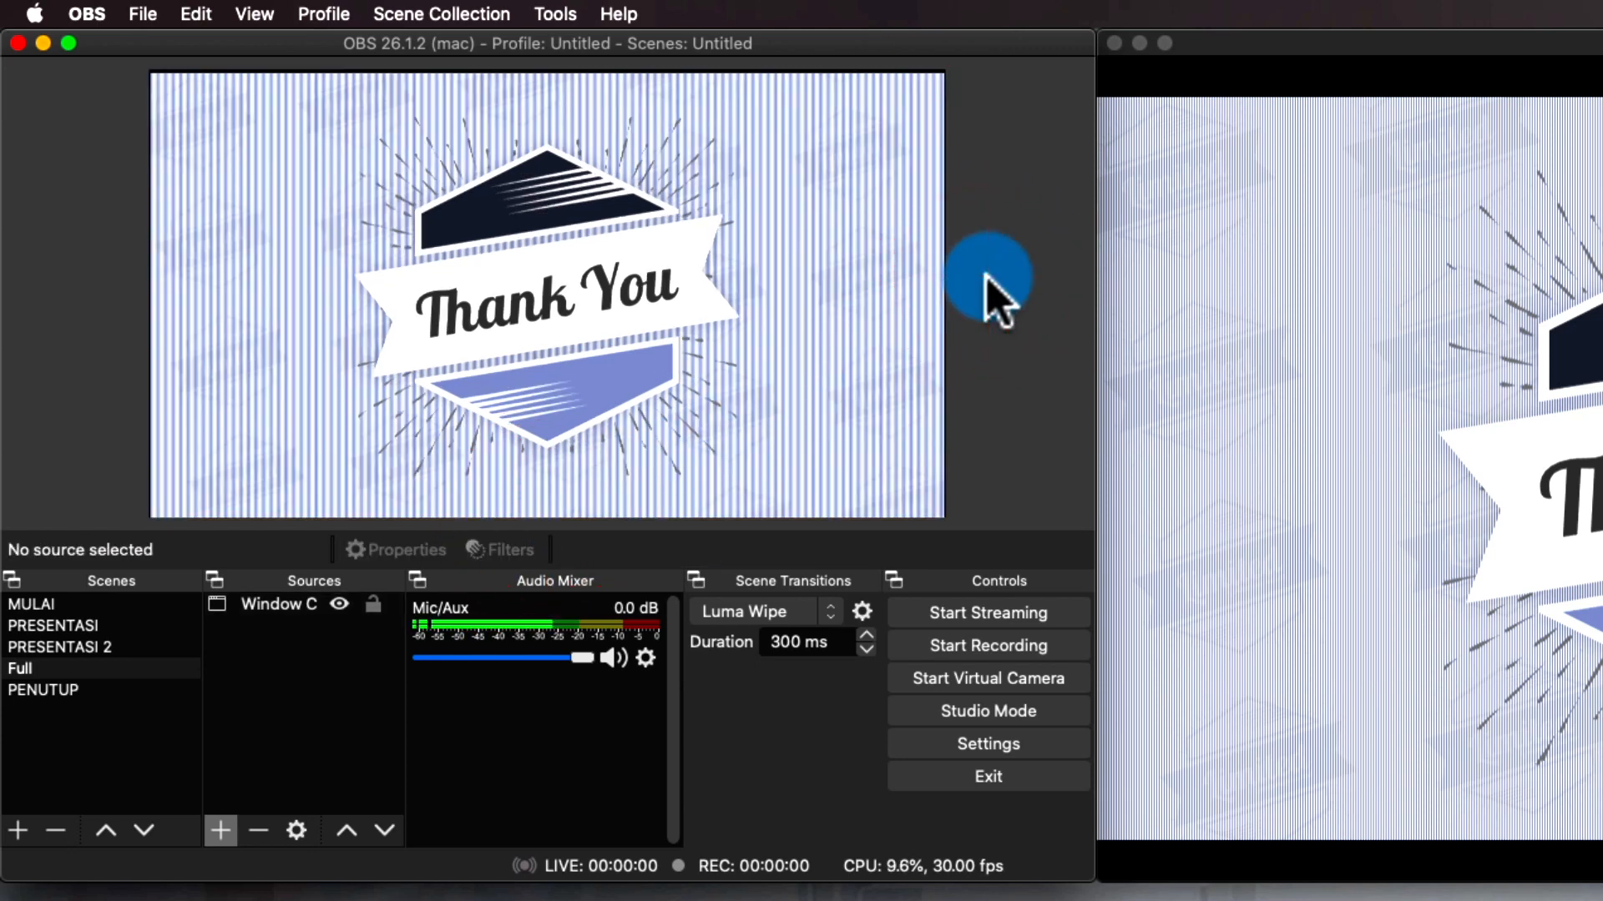
- Review the MULAI, PRESENTASI, PRESENTASI 2 and Full scenes, enlarging the OBS window to fill the display
left_click(55, 604)
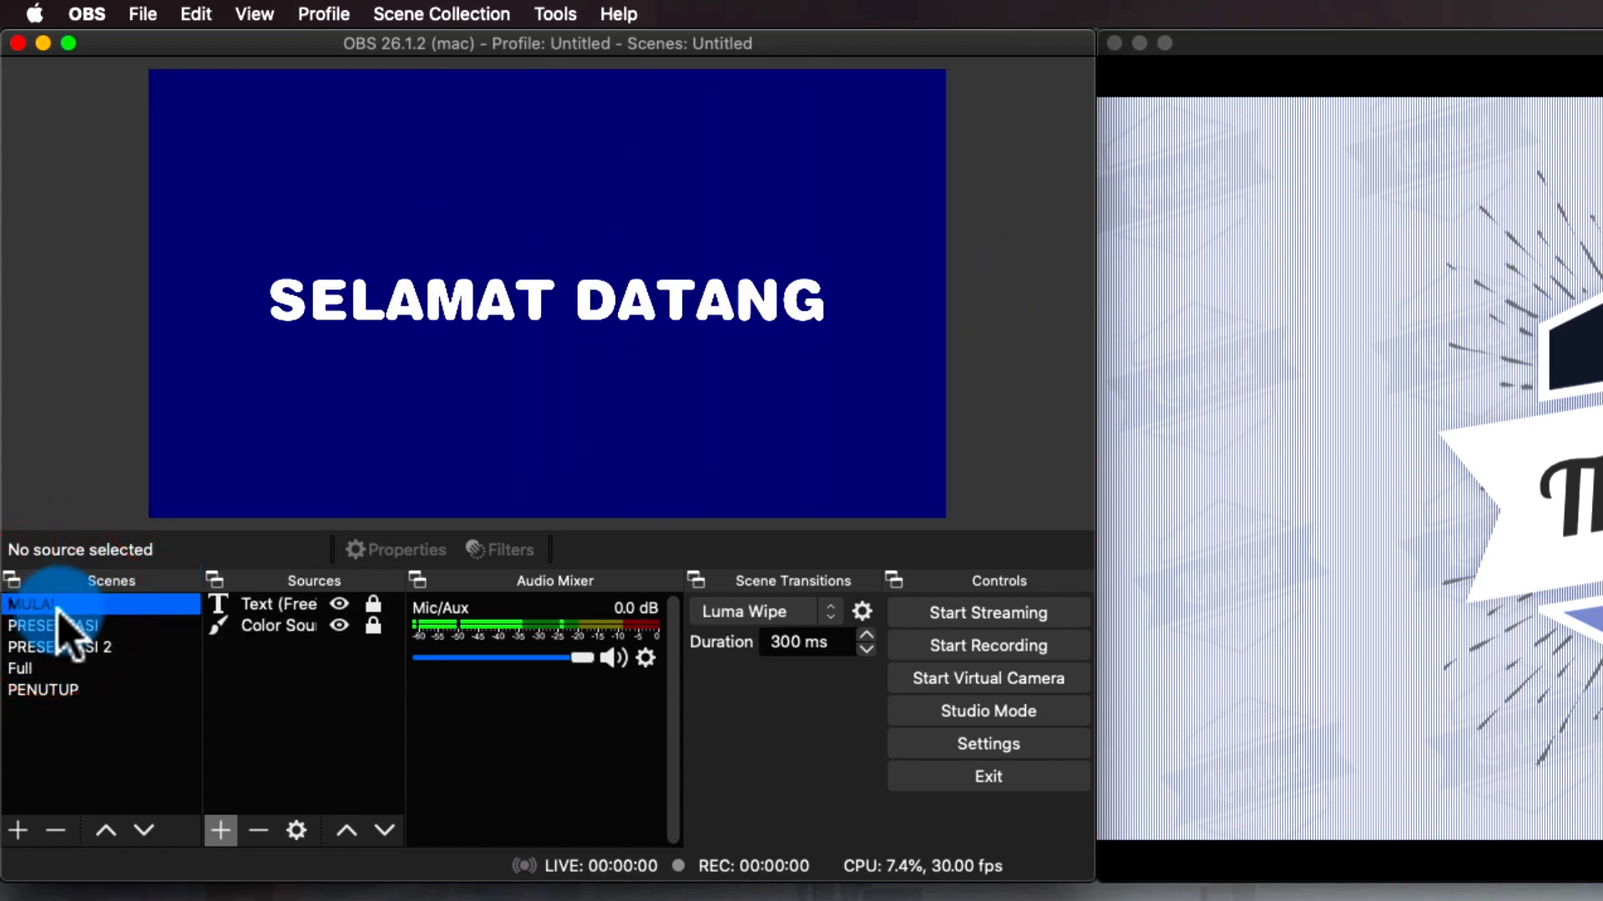
left_click(84, 626)
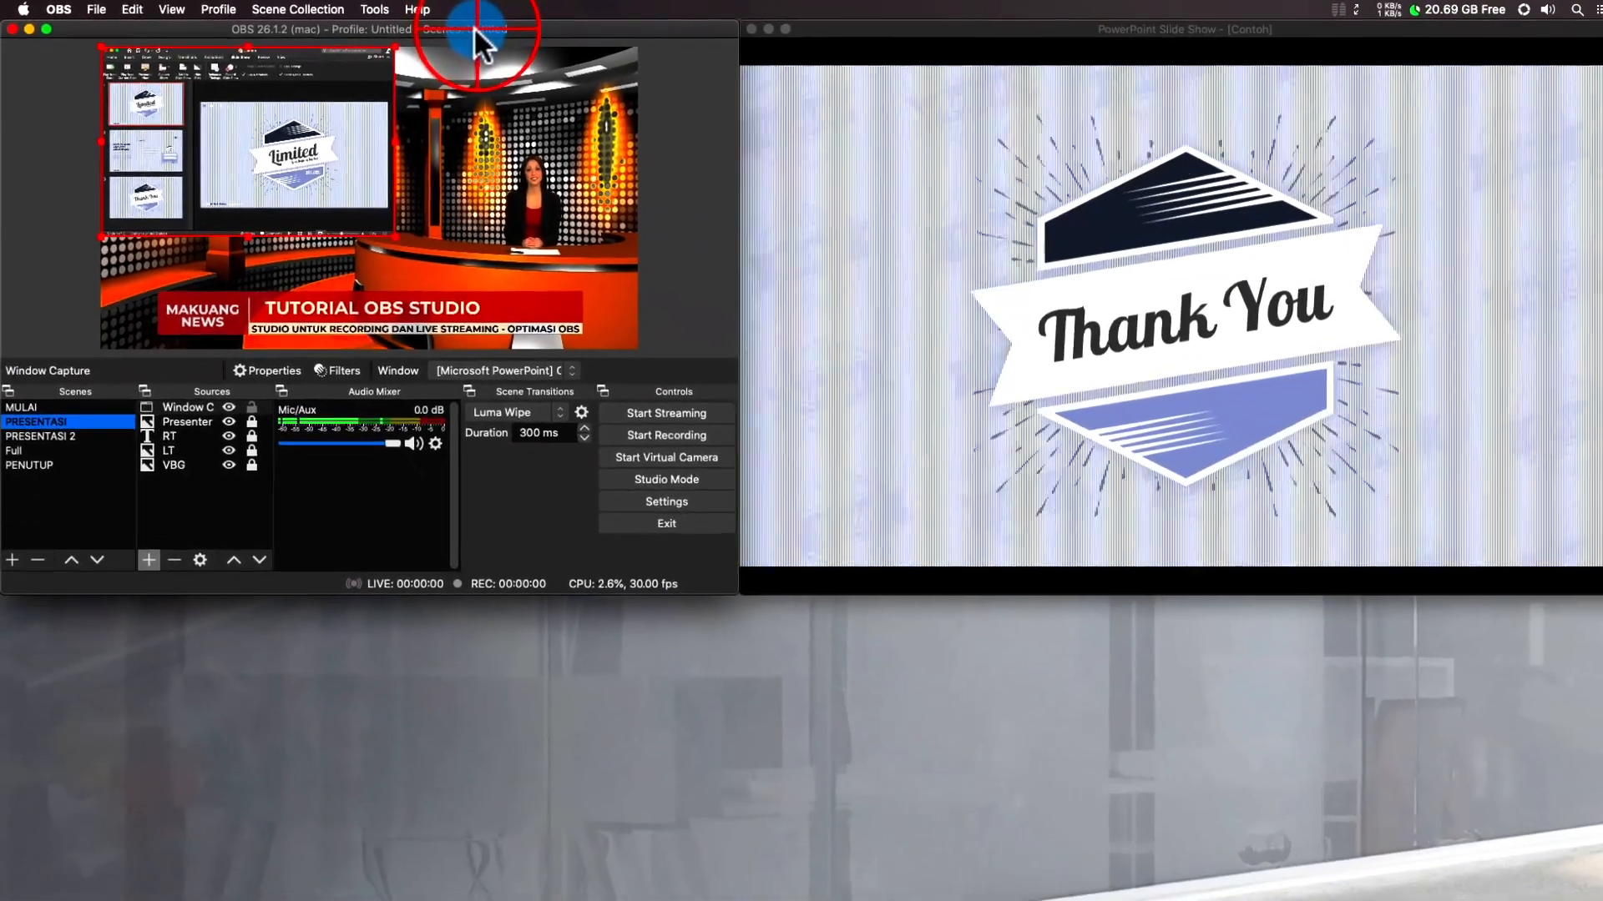
double_click(639, 40)
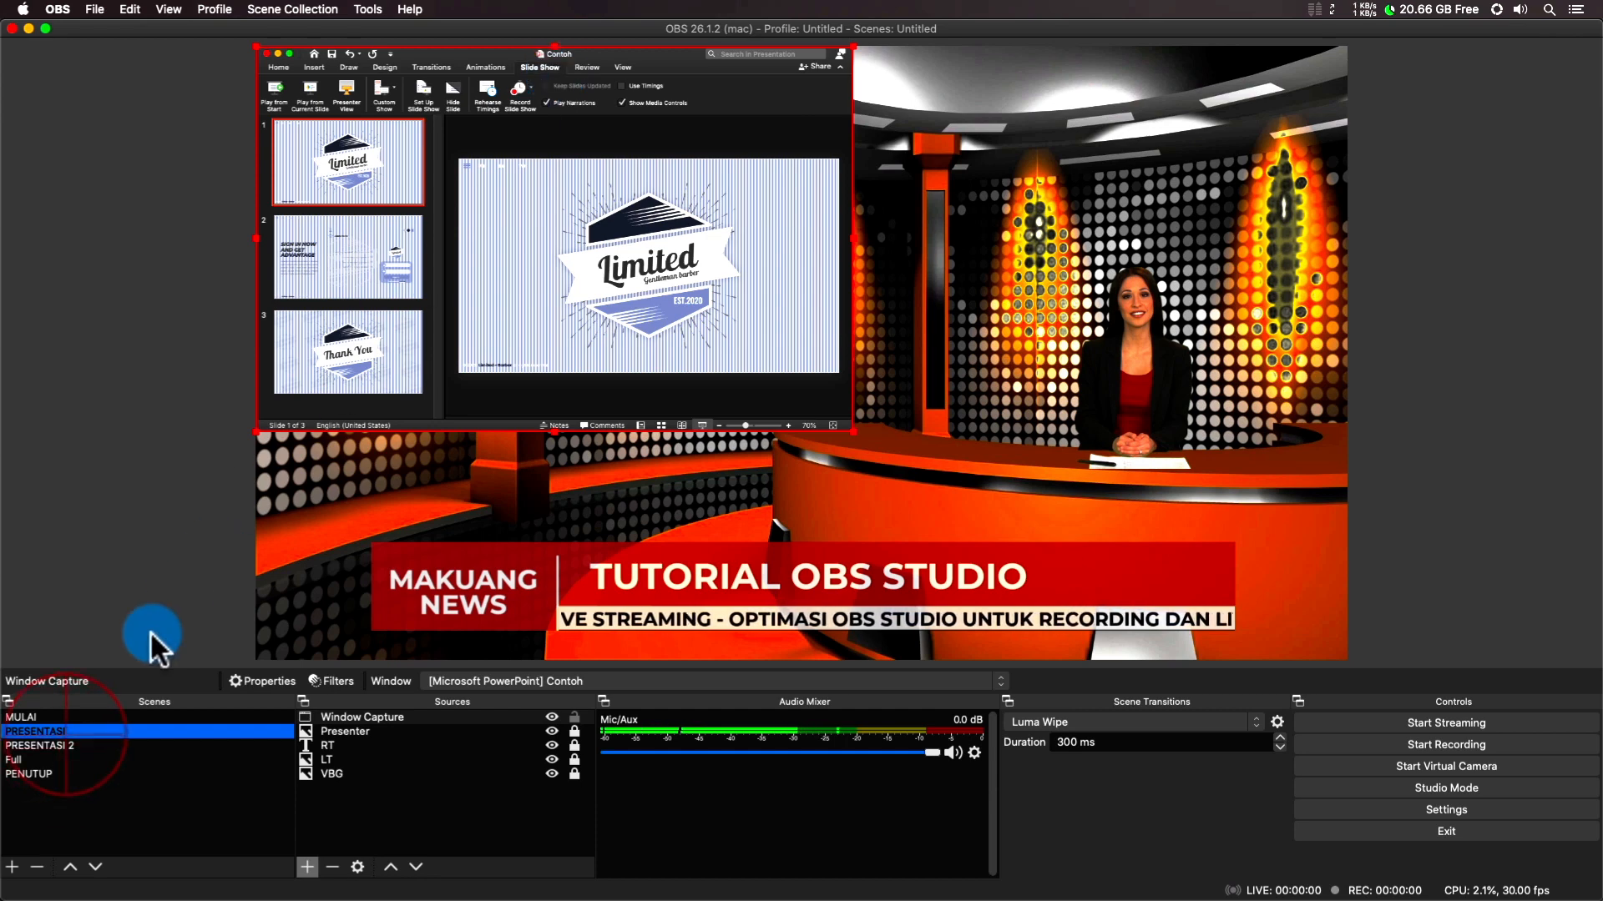
left_click(72, 743)
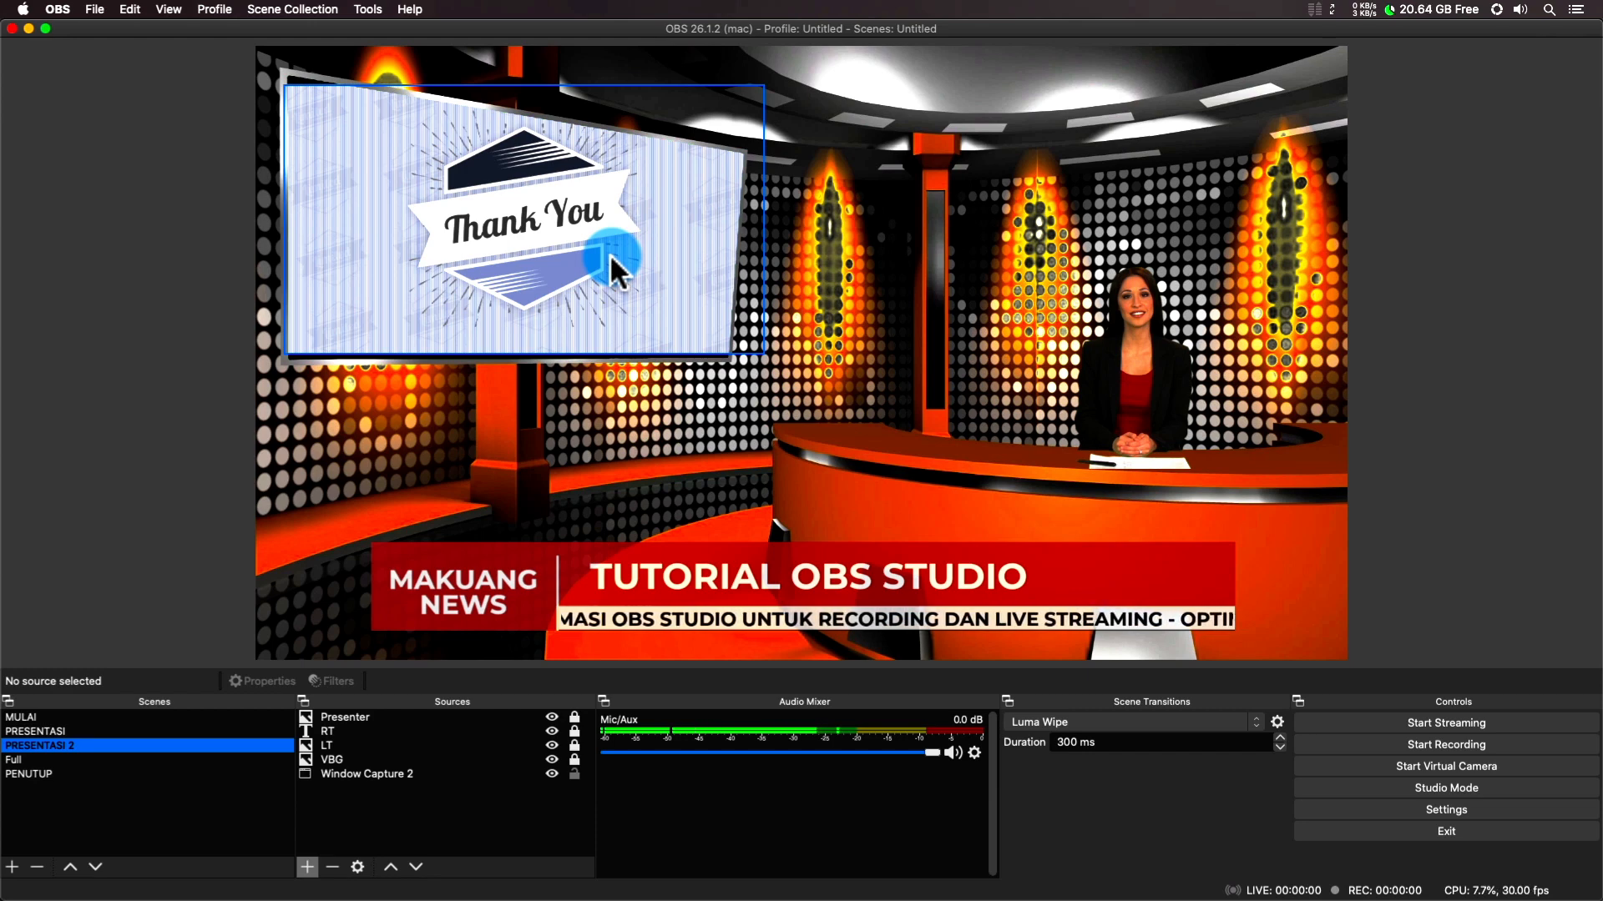
left_click(28, 759)
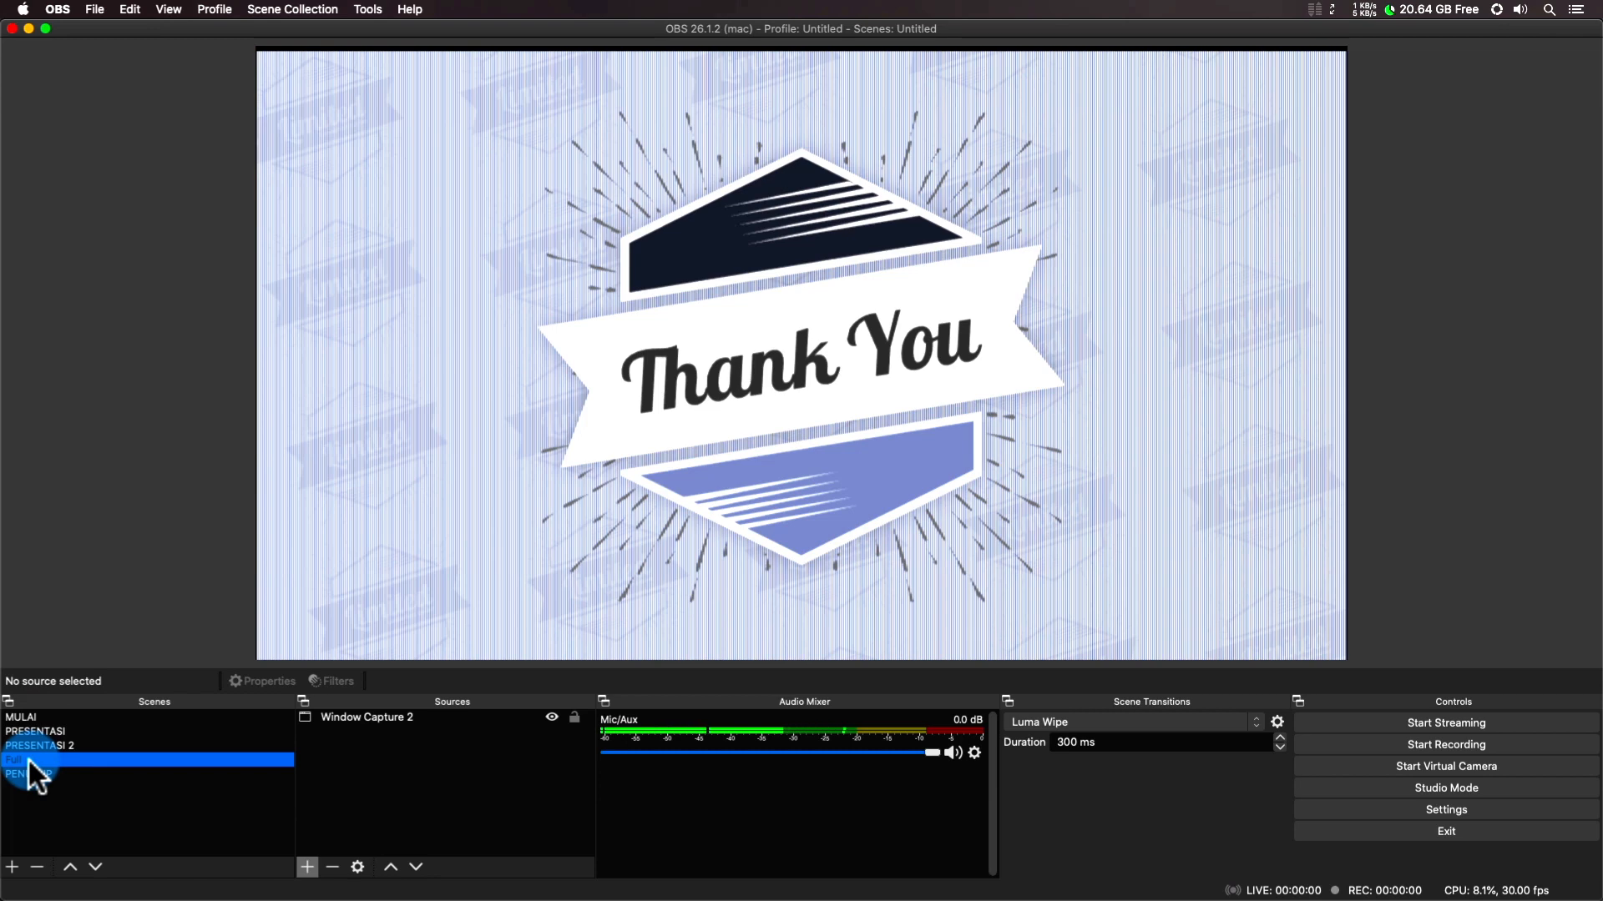